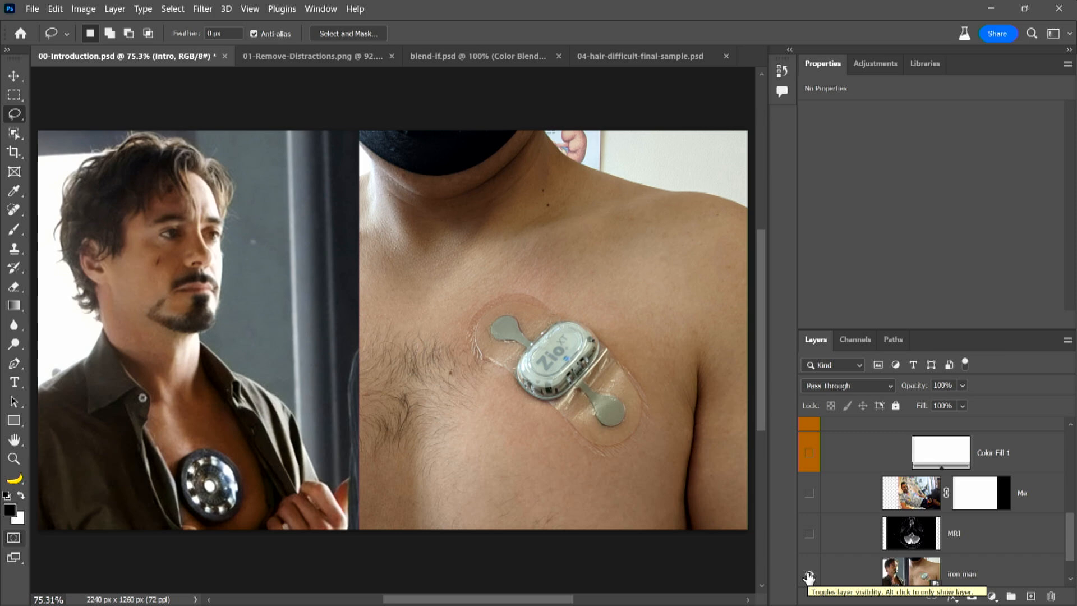
Hide the "iron man" layer in 00-Introduction.psd.
left_click(808, 575)
scroll(870, 544, "down", 1)
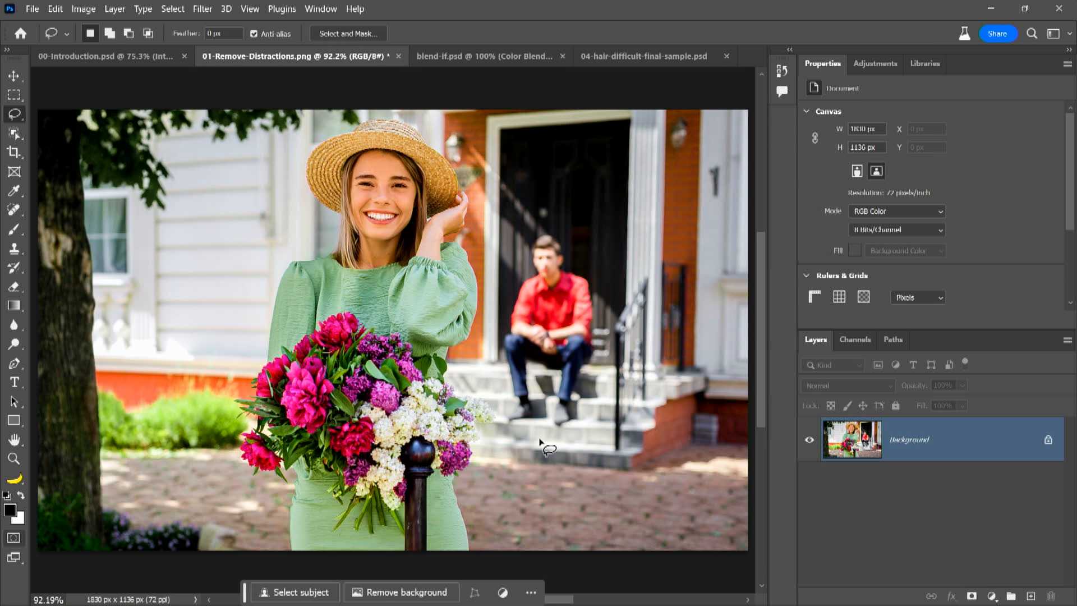
Draw a loose Lasso selection around the man in the red shirt sitting on the steps in 01-Remove-Distractions.png.
left_click_drag(528, 433, 523, 433)
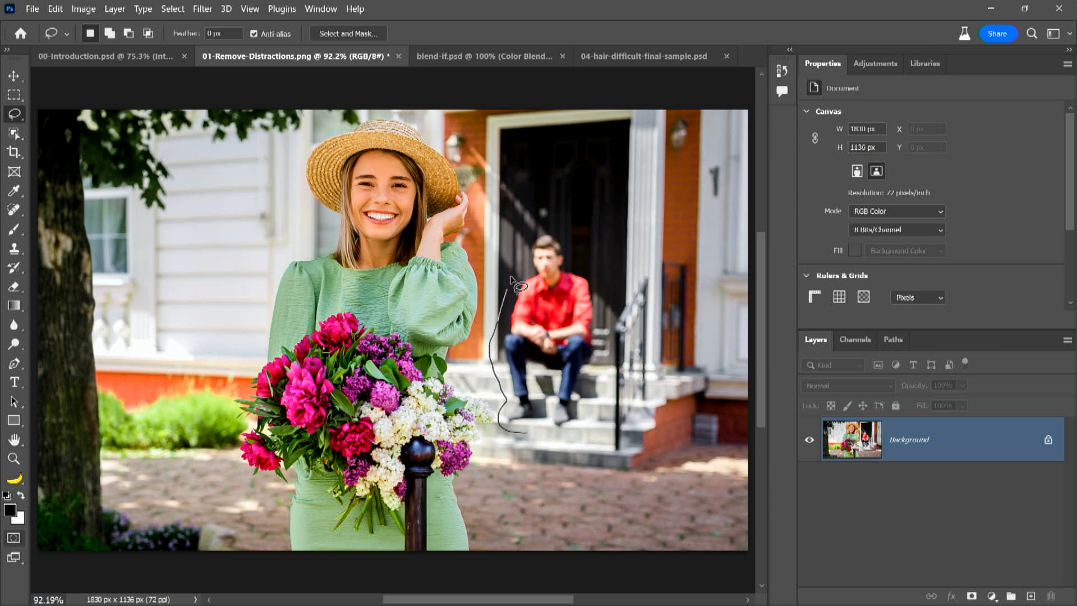
mouse_move(547, 226)
left_mouse_down()
mouse_move(570, 230)
mouse_move(598, 282)
mouse_move(603, 373)
mouse_move(571, 440)
mouse_move(544, 443)
left_mouse_up()
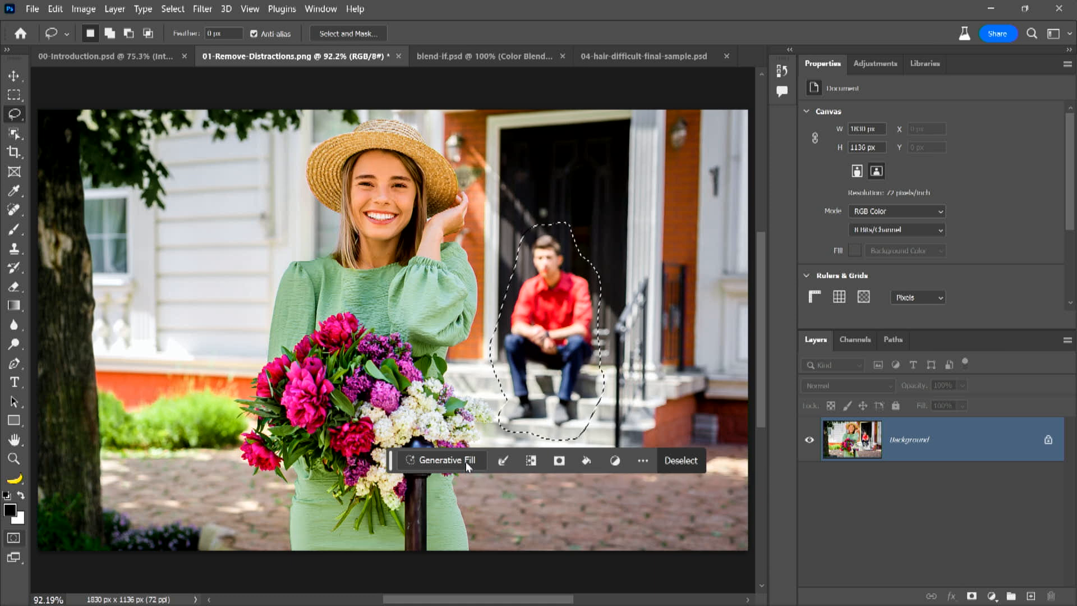
Search Windows for "cre" and switch to the Adobe Creative Cloud app.
mouse_move(465, 592)
left_click(425, 587)
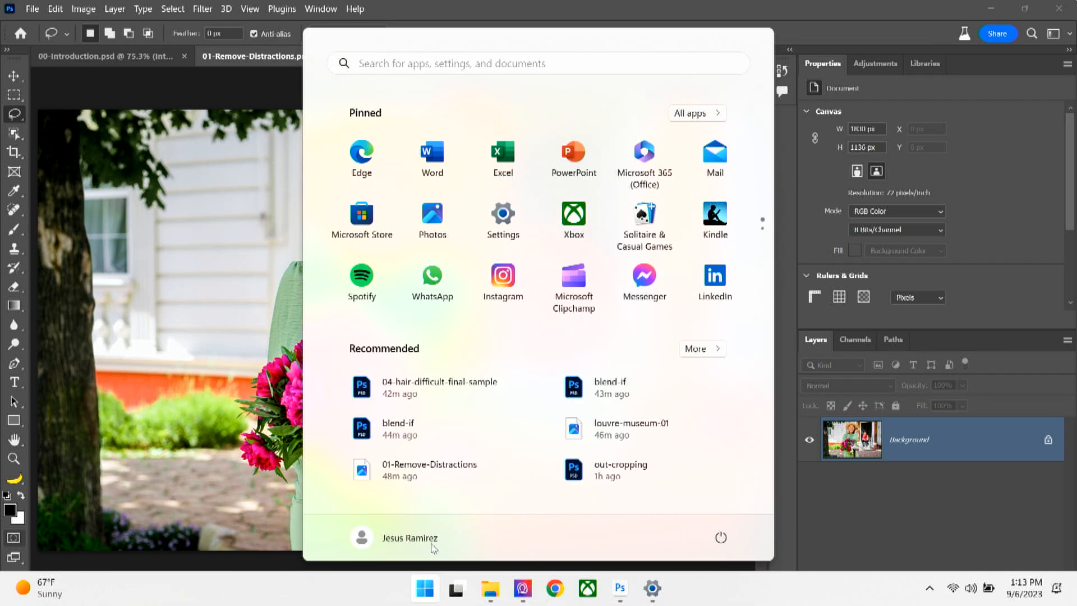
left_click(465, 67)
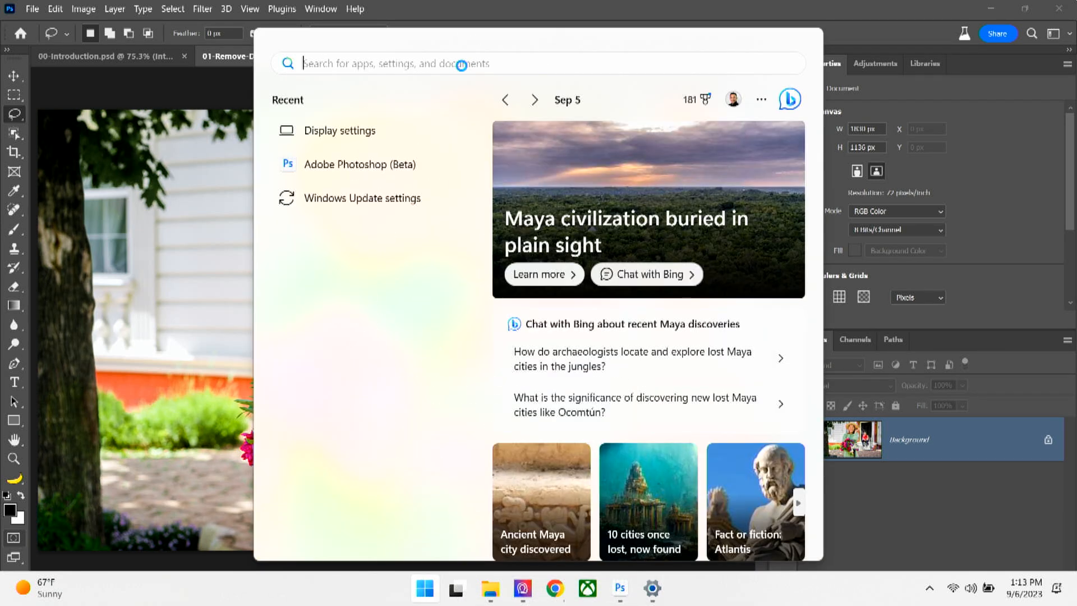
type("cre")
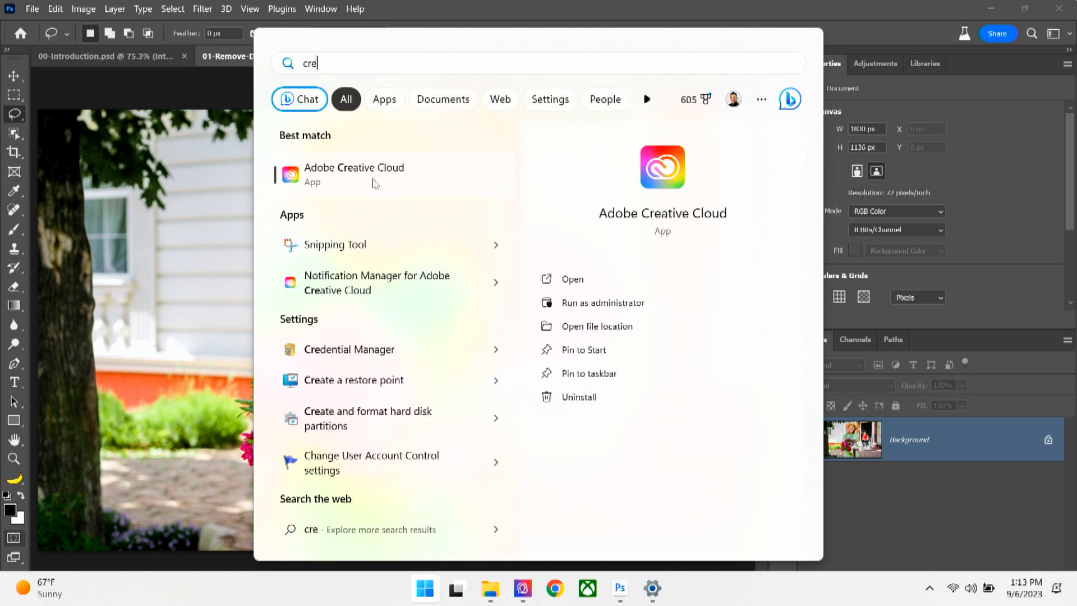
left_click(376, 175)
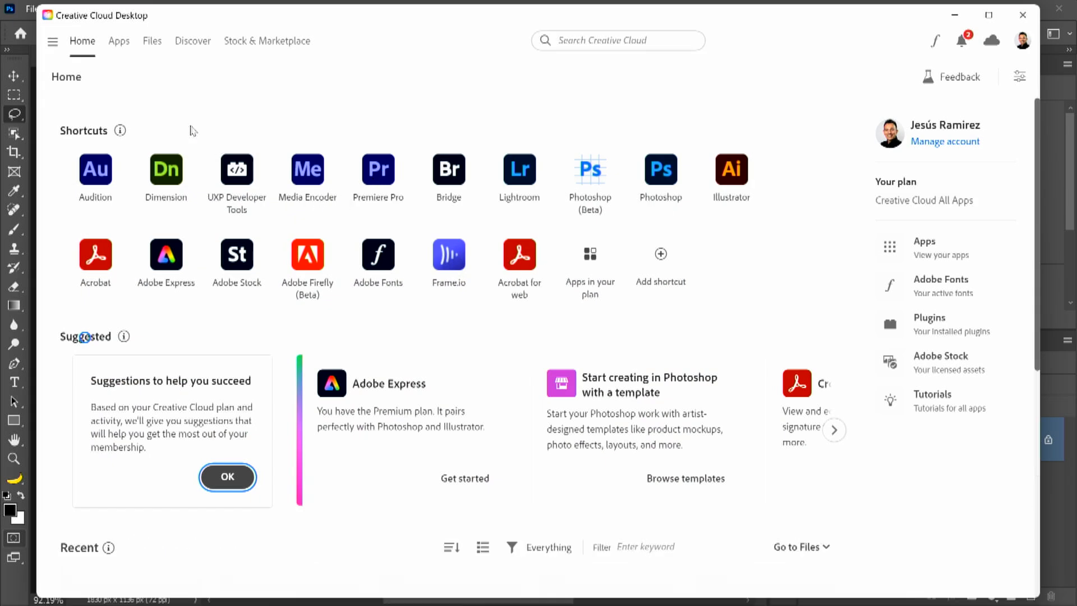
Examine the Beta apps category in Creative Cloud for Photoshop (Beta), and return to Photoshop by minimising the window.
left_click(120, 46)
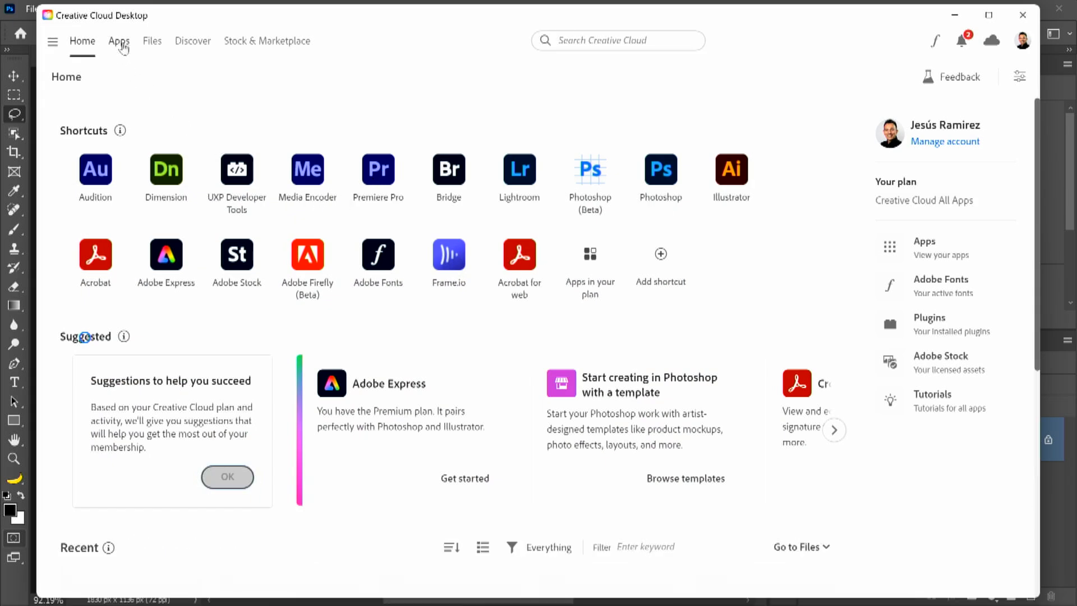
scroll(147, 120, "down", 5)
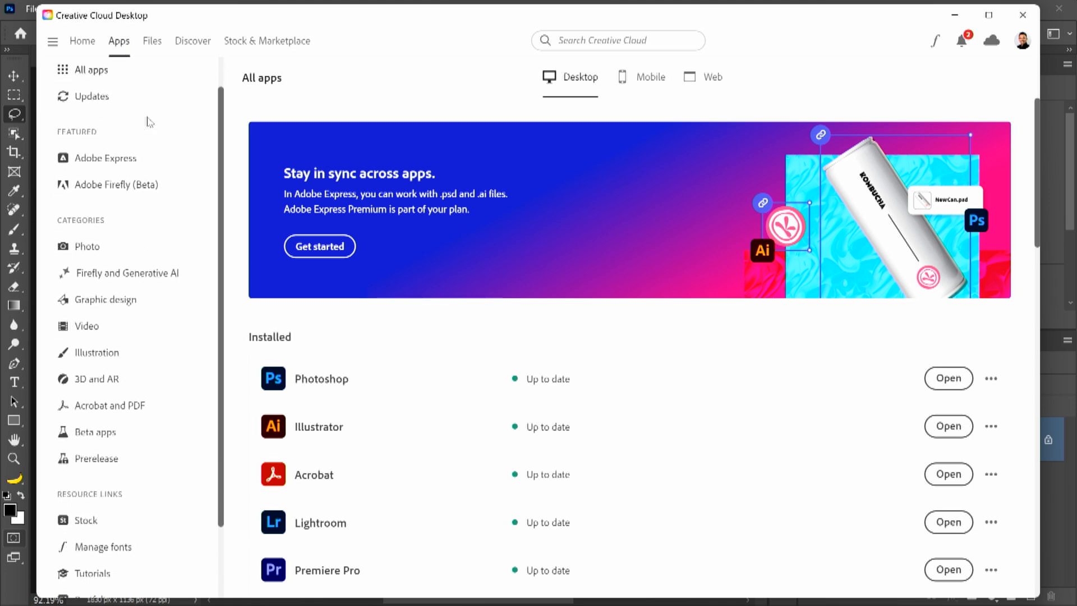
left_click(94, 347)
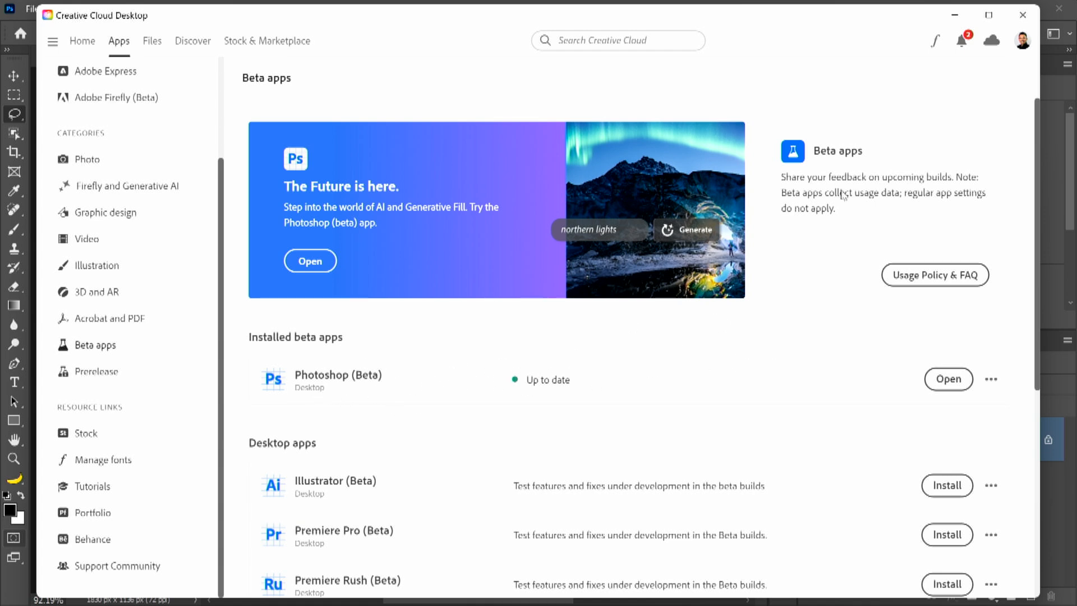
left_click(954, 15)
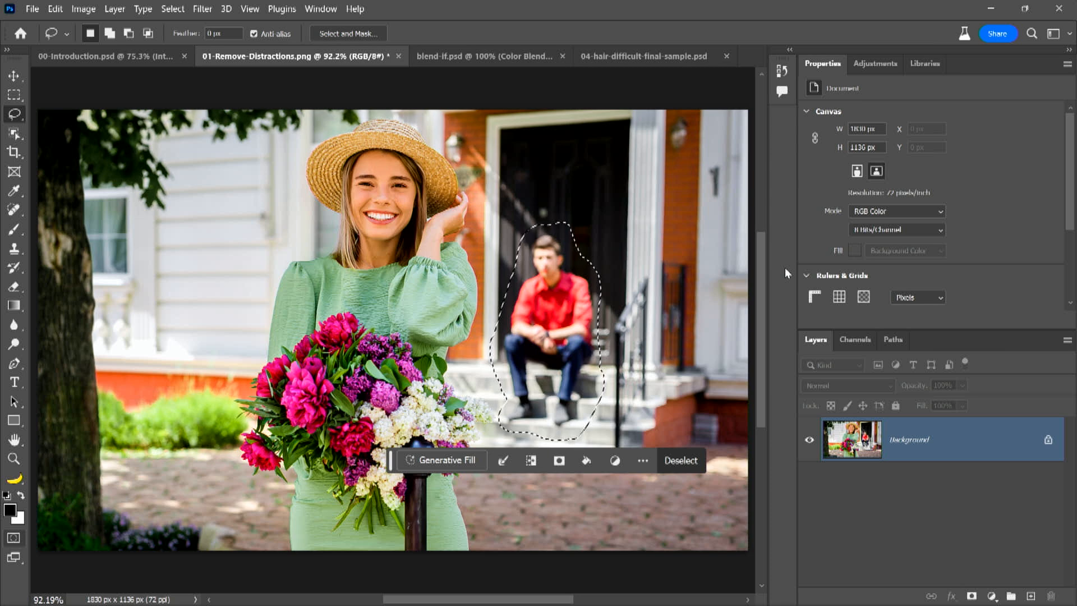
Remove the selected man with Generative Fill, leaving the prompt empty.
left_click(440, 465)
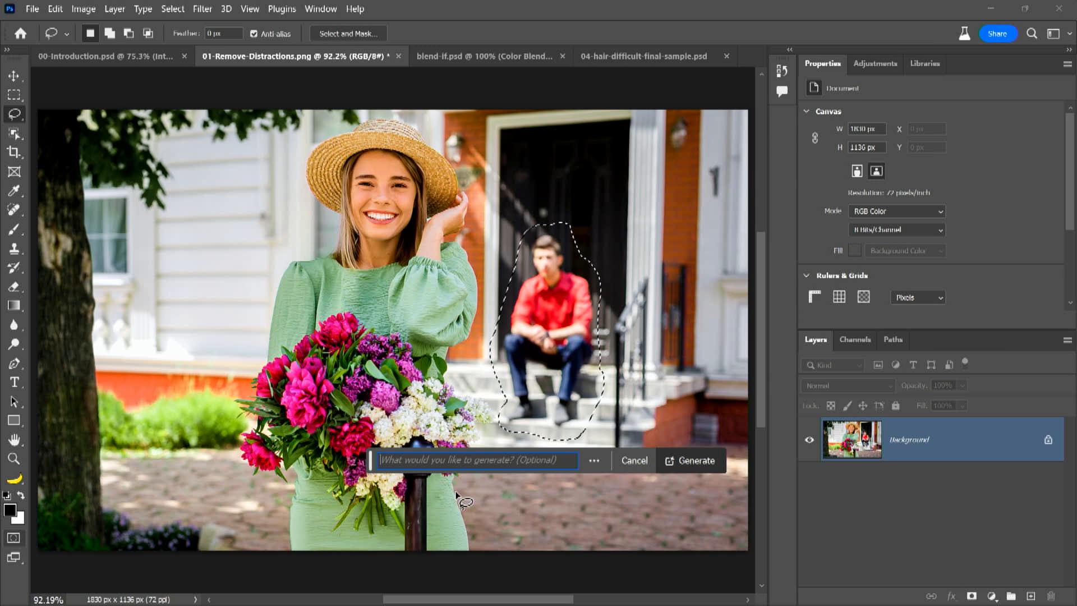
left_click(695, 465)
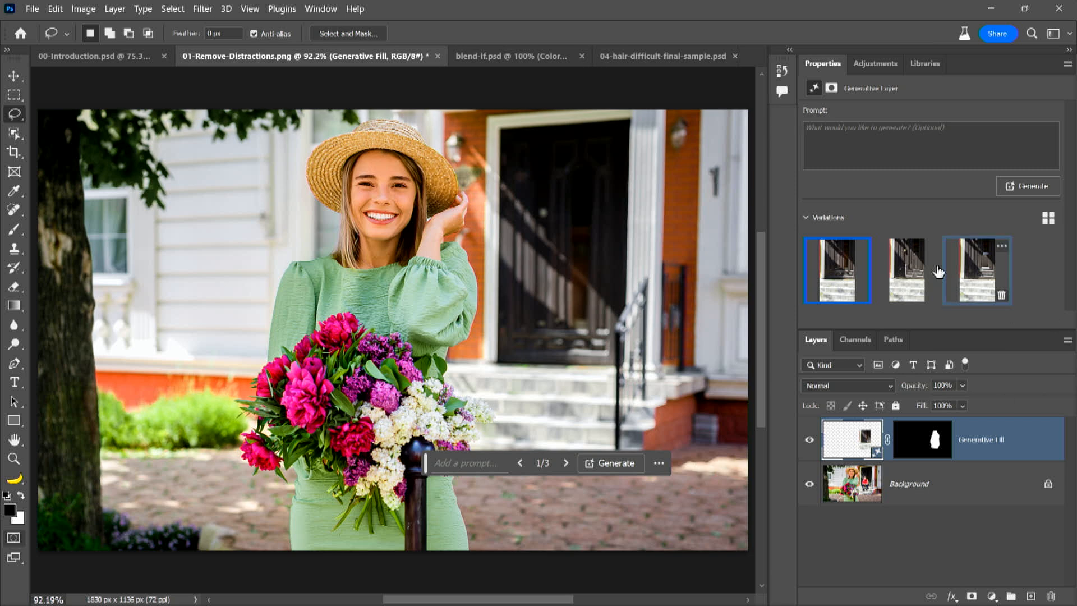
Compare the three generated variations of the doorway and steps behind the woman.
left_click(922, 275)
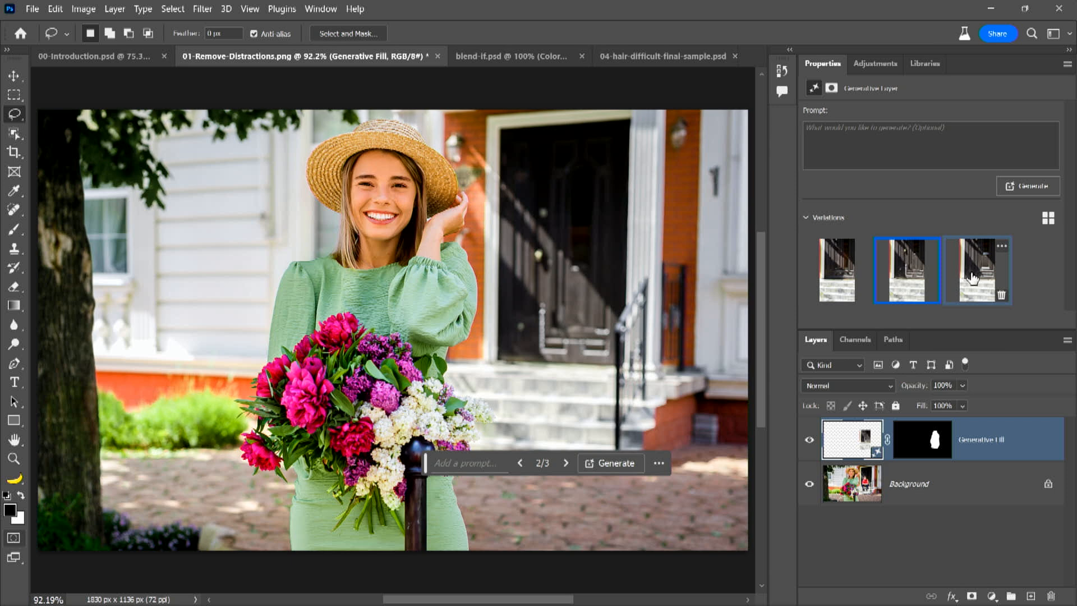
left_click(975, 272)
left_click(920, 274)
left_click(843, 281)
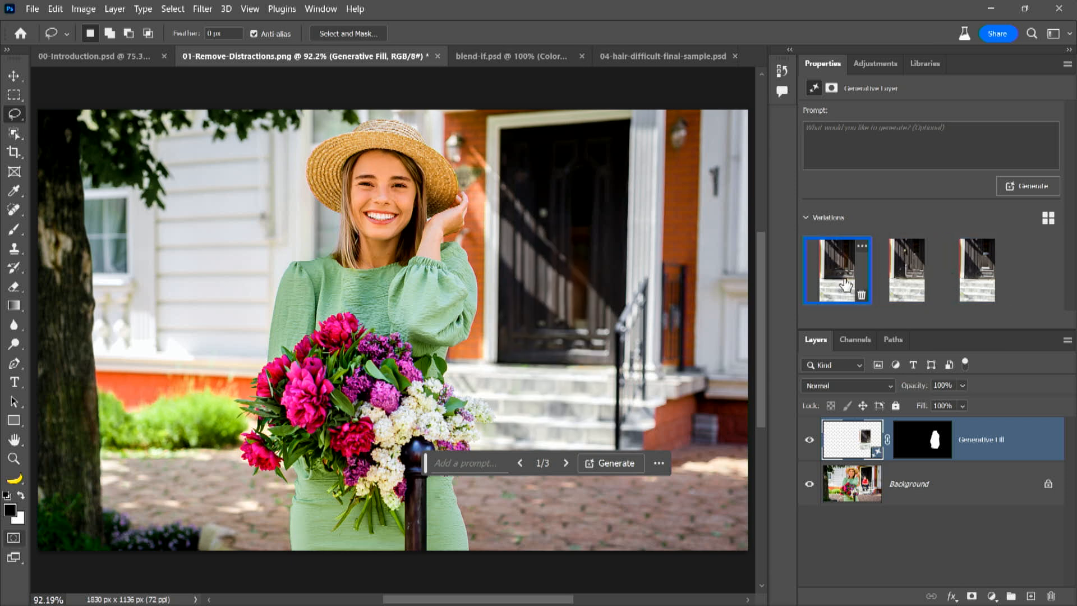
left_click(923, 289)
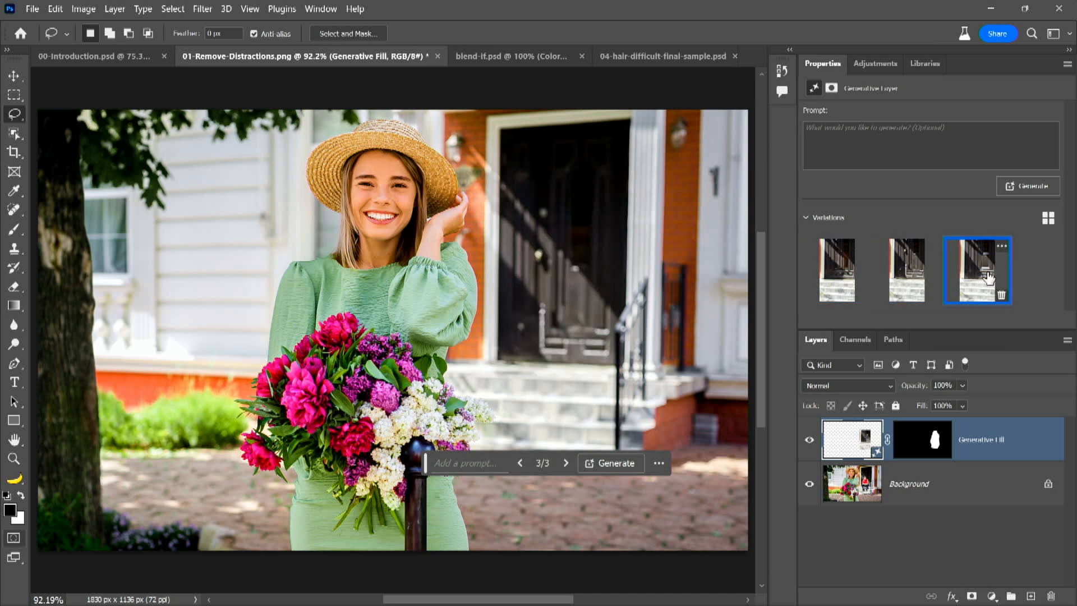
left_click(987, 277)
left_click(910, 277)
left_click(834, 281)
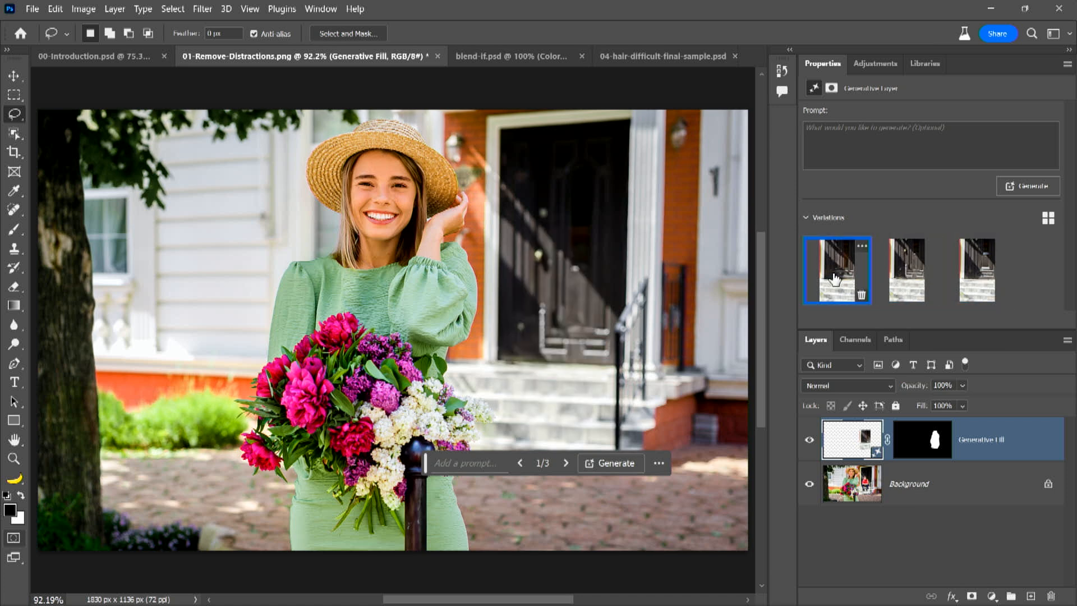
left_click(917, 279)
Delete the first variation from the Generative Fill layer.
left_click(861, 247)
left_click(861, 246)
left_click(861, 246)
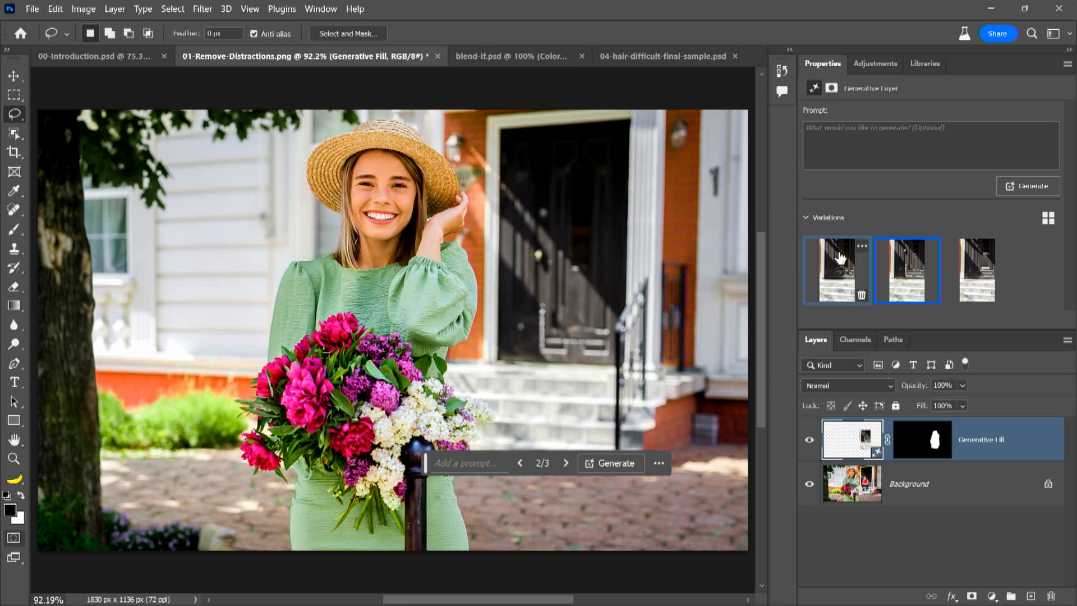
left_click(860, 297)
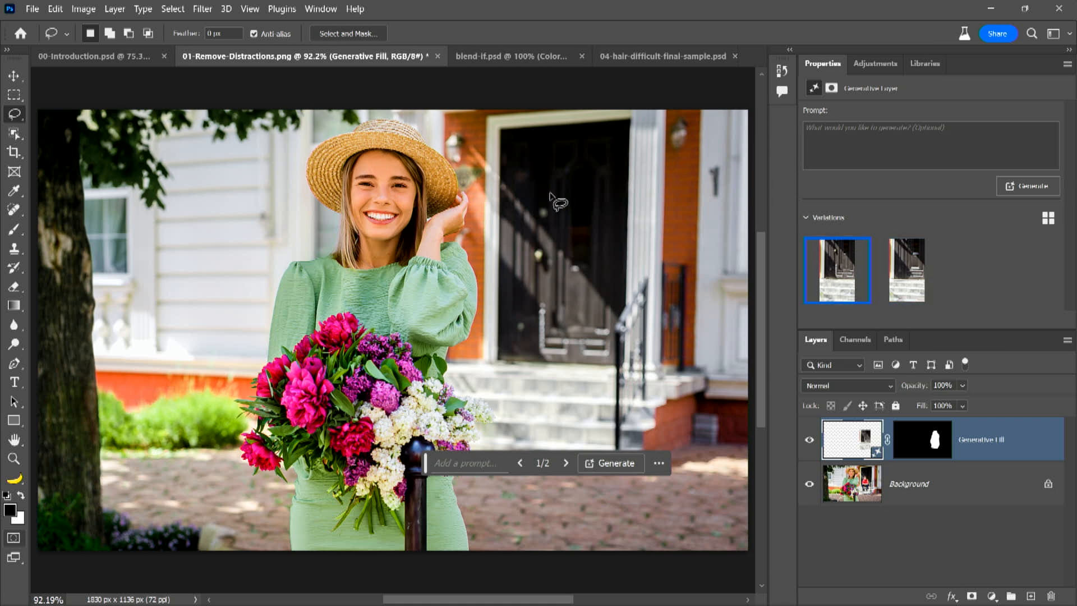
Generate more variations of the doorway fill with an empty prompt and apply the third one.
left_click(1028, 192)
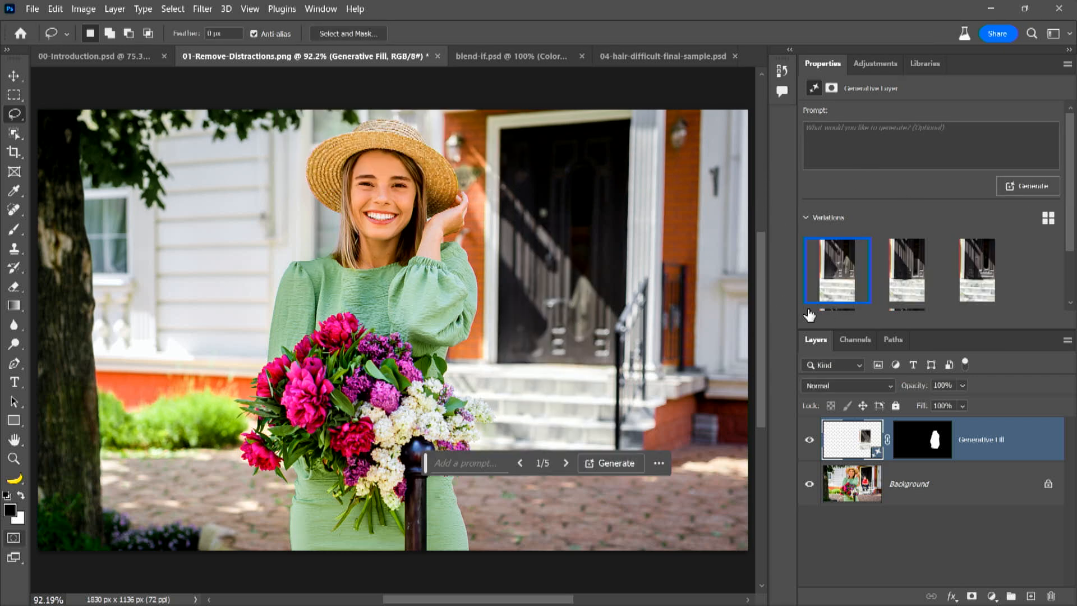
left_click(907, 281)
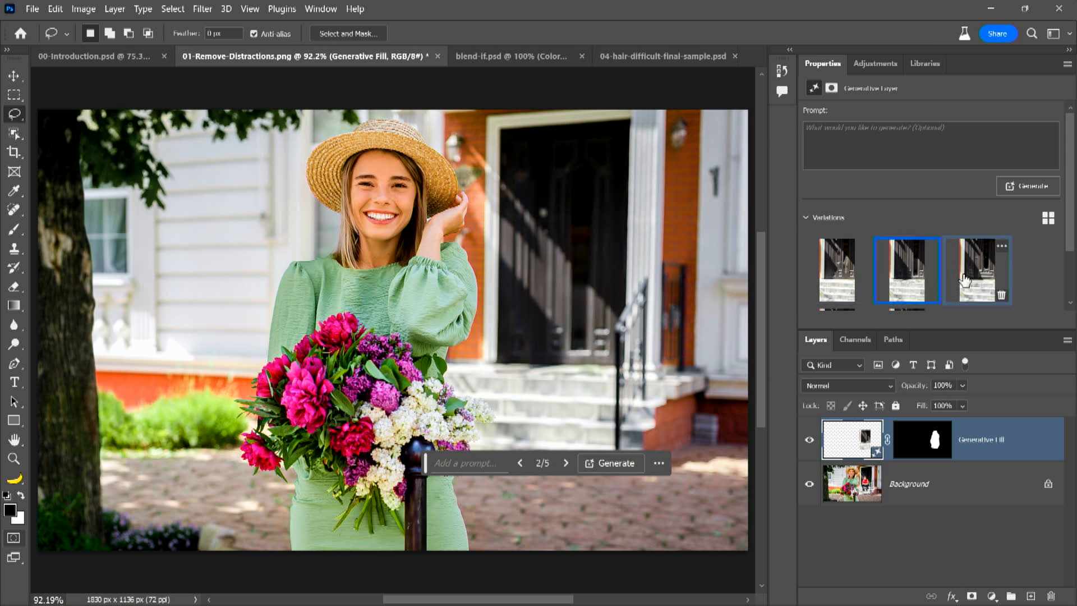
left_click(965, 279)
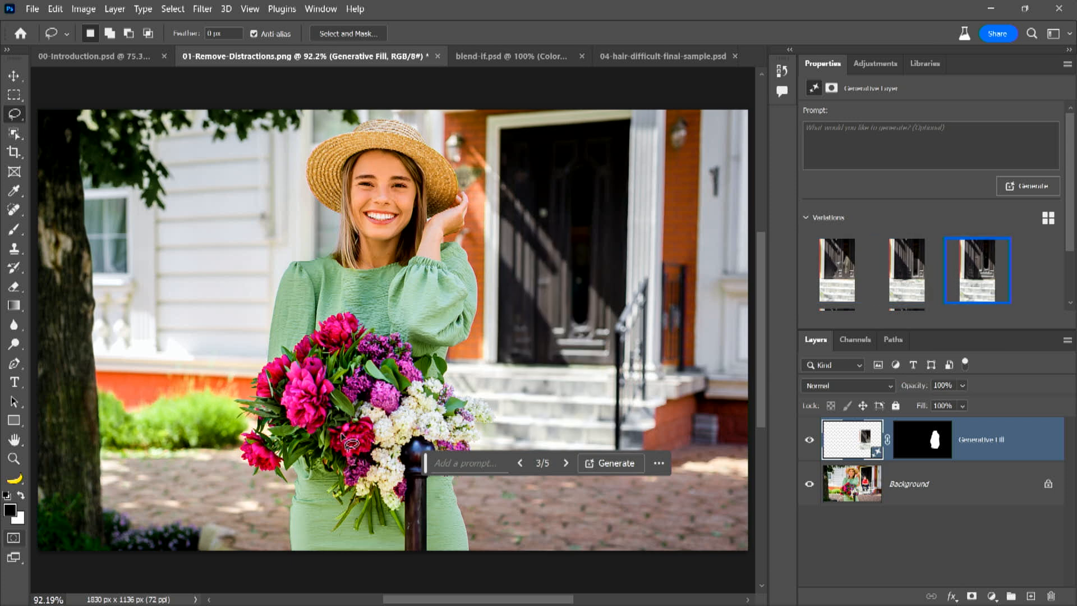
Lasso the dark post in front of the green dress and remove it with Generative Fill, leaving the prompt empty.
mouse_move(430, 553)
left_mouse_down()
mouse_move(426, 503)
mouse_move(441, 470)
mouse_move(438, 442)
mouse_move(416, 429)
mouse_move(398, 474)
mouse_move(398, 554)
mouse_move(426, 552)
mouse_move(427, 481)
mouse_move(431, 525)
left_mouse_up()
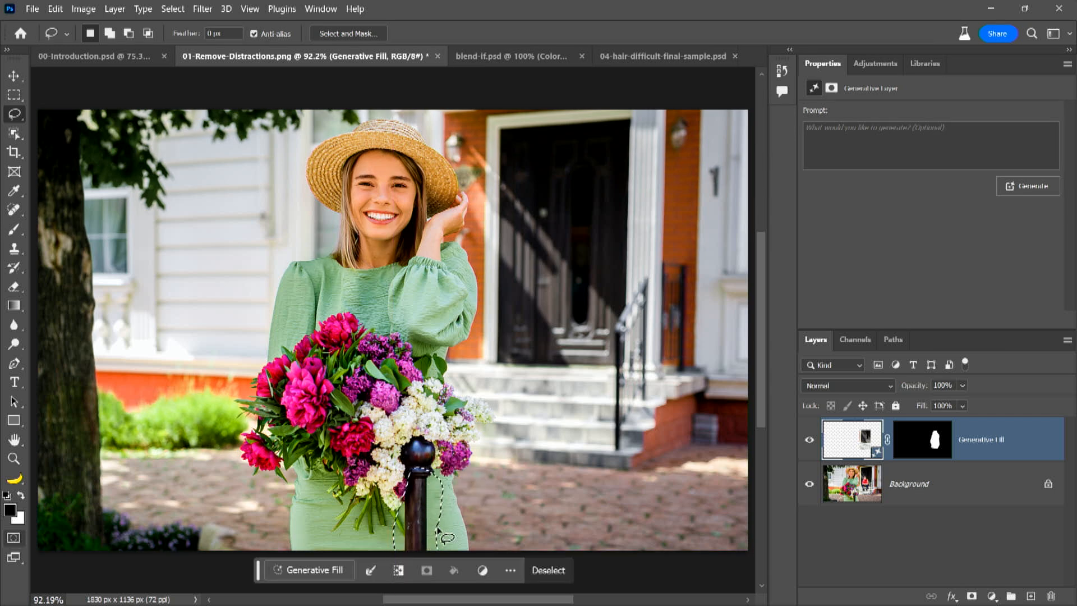
mouse_move(425, 508)
left_mouse_down()
mouse_move(431, 537)
mouse_move(421, 547)
mouse_move(418, 524)
mouse_move(435, 502)
left_mouse_up()
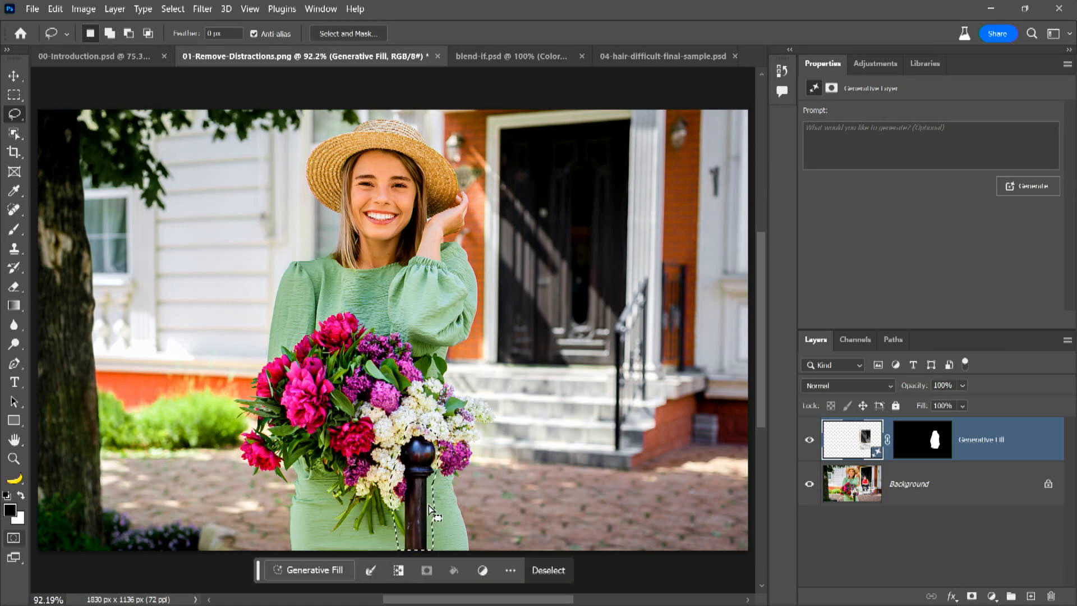
left_click(310, 569)
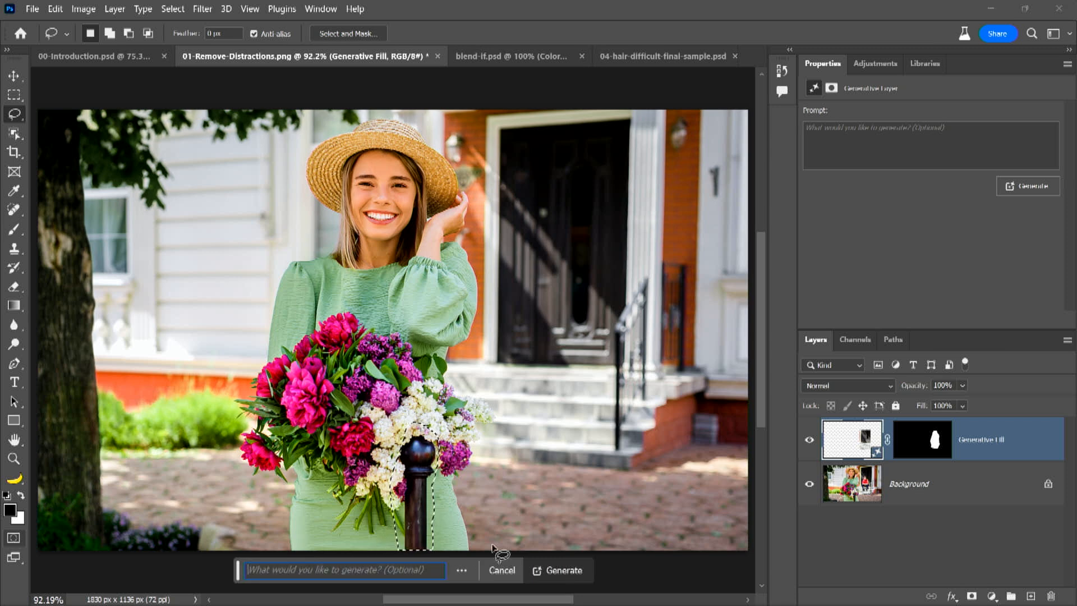
left_click(547, 570)
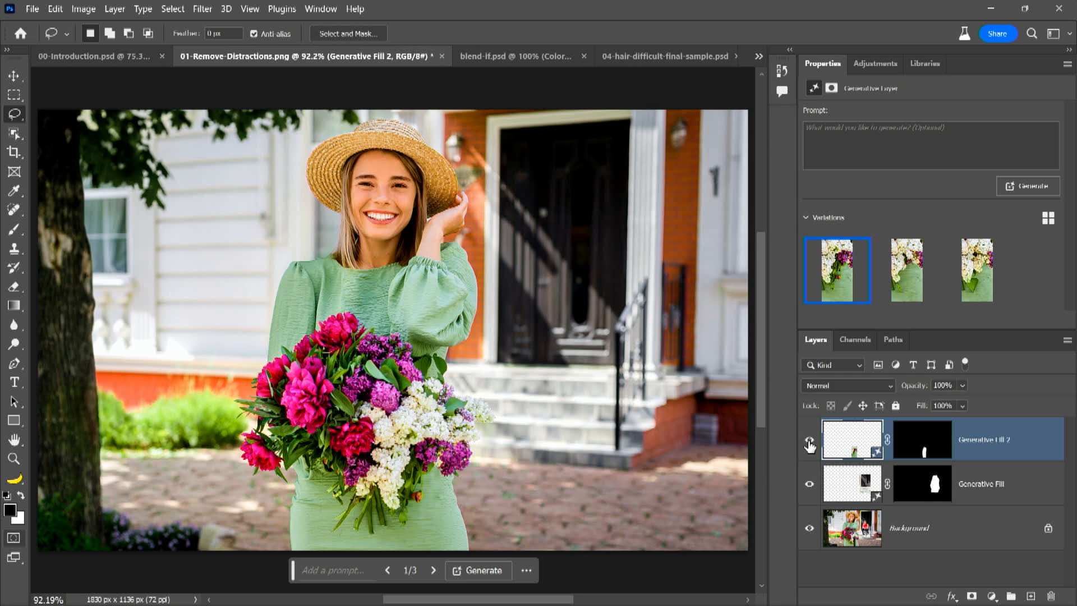
Compare the three variations of the post removal and keep the first one.
left_click(909, 278)
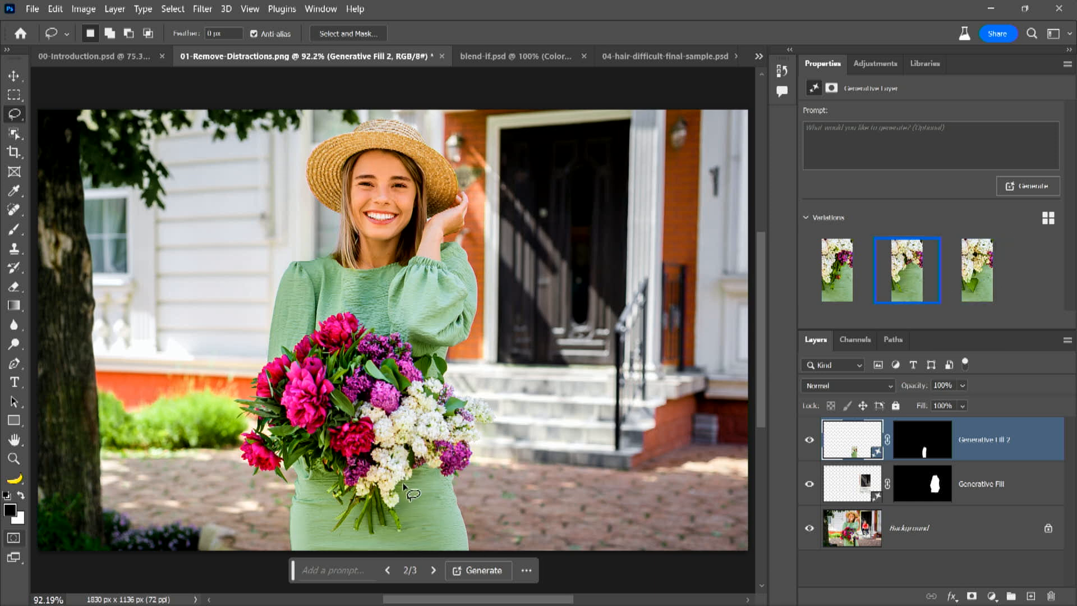
left_click(965, 280)
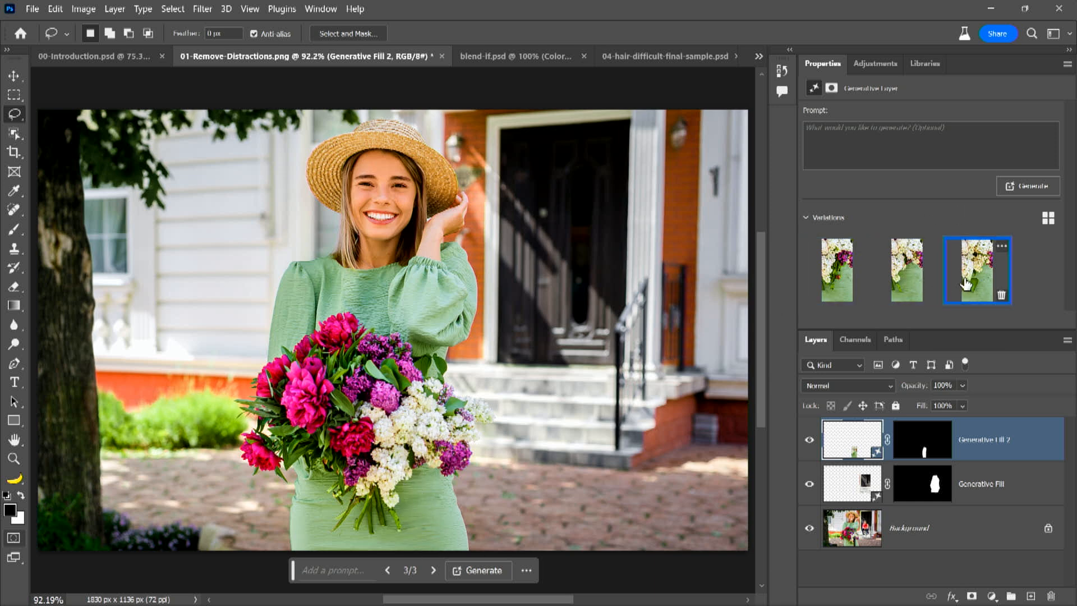
left_click(840, 285)
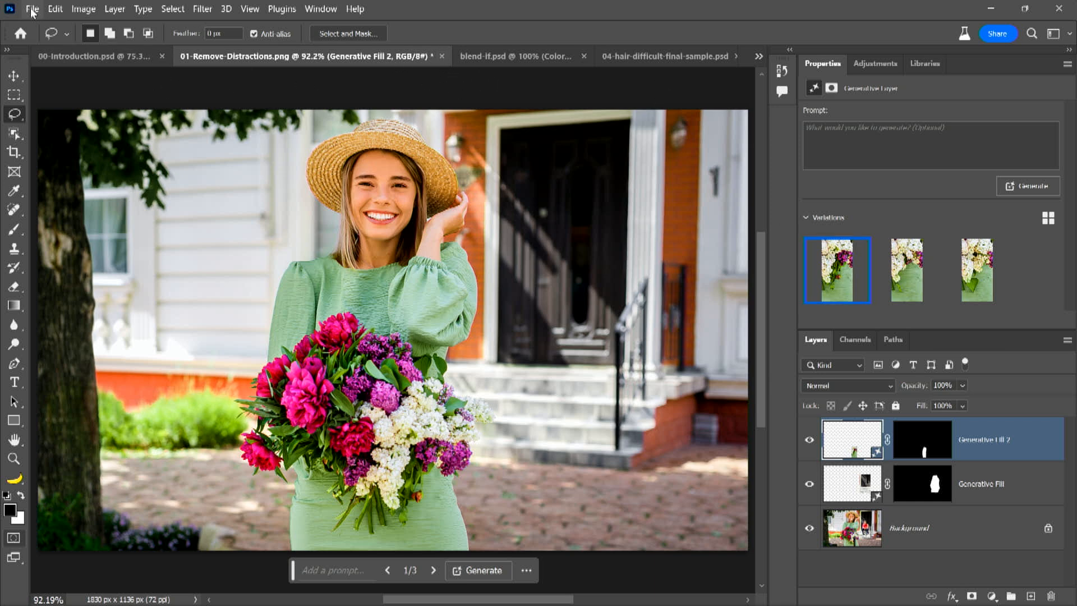
Close 01-Remove-Distractions.png without saving the changes.
left_click(441, 57)
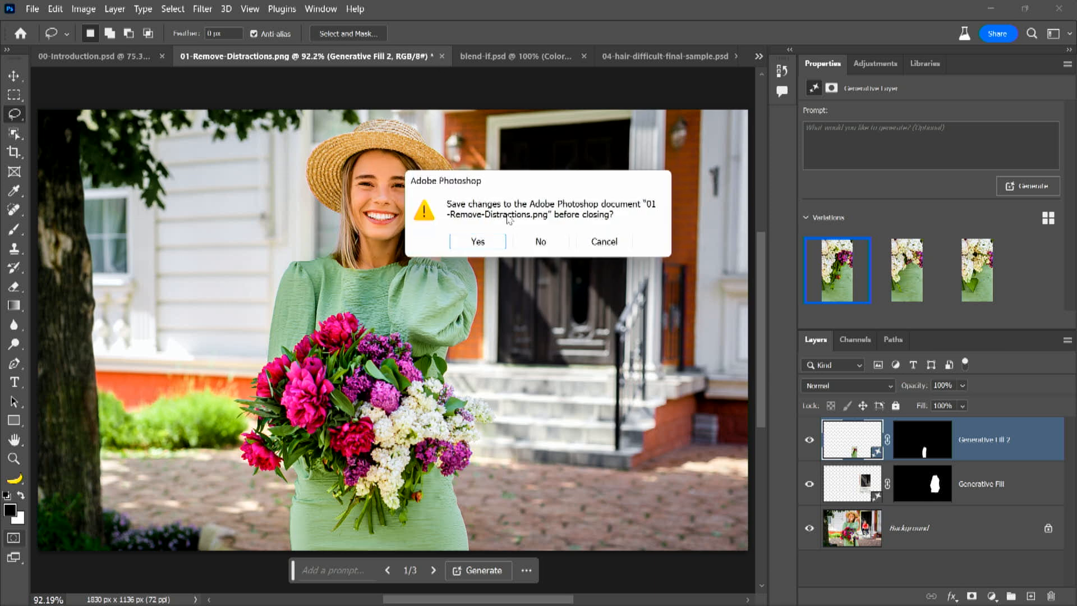
left_click(539, 242)
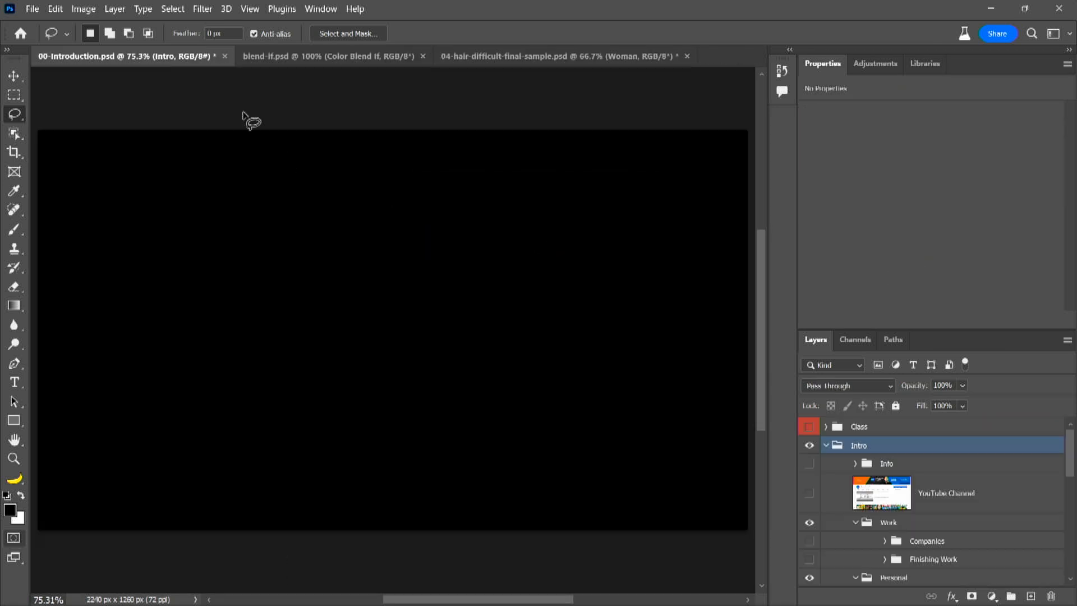
left_click(32, 8)
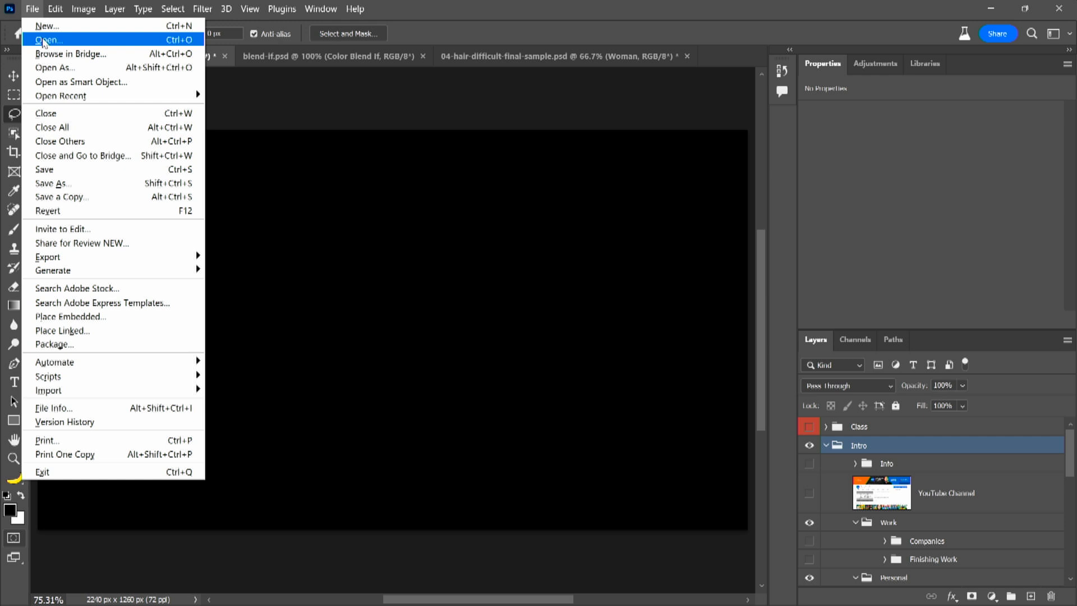
left_click(48, 40)
left_click(207, 41)
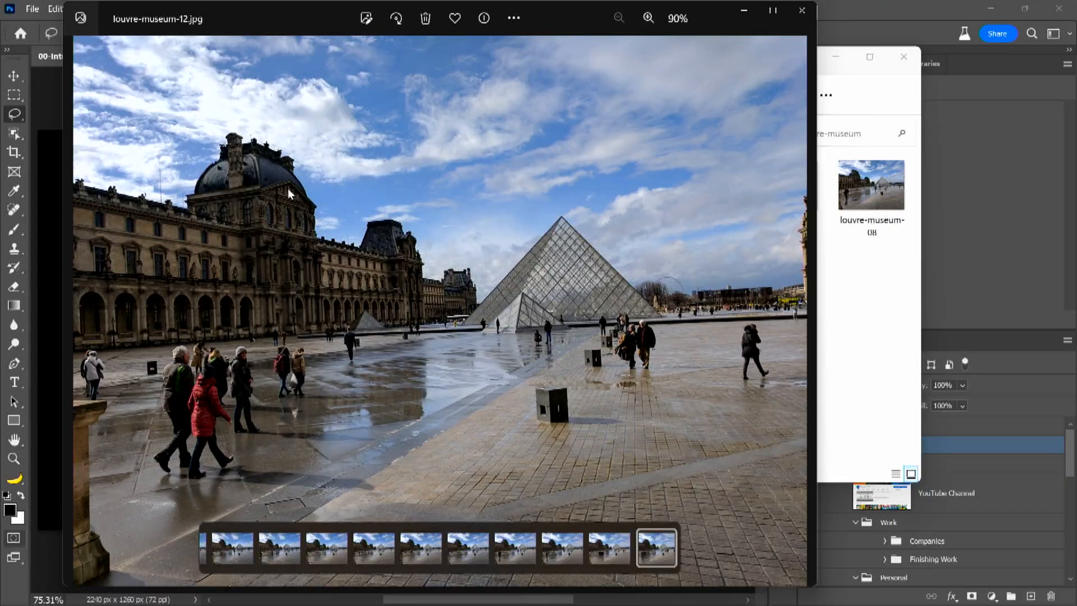
Look through the louvre-museum photos in the image viewer to compare where people stand, and close the viewer.
key("Right")
key("Right")
key("Right")
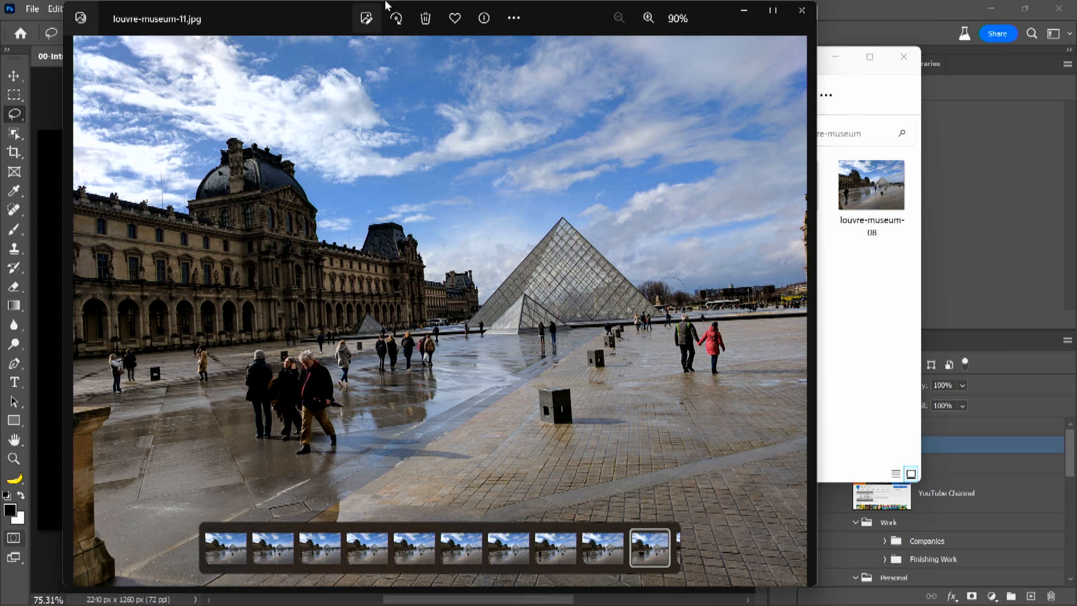
left_click(799, 13)
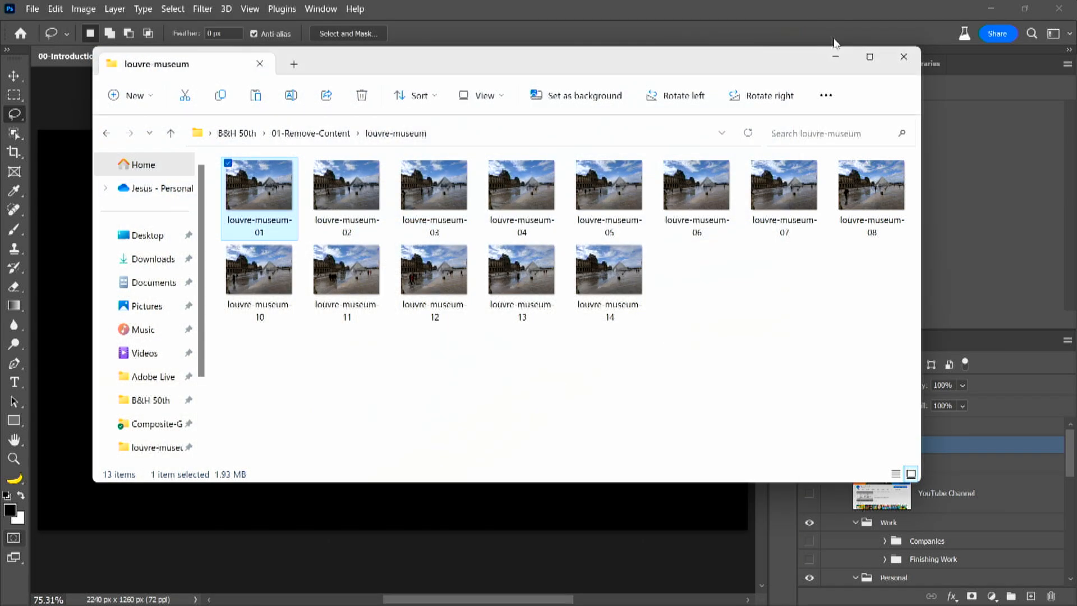
Minimize the file window, open the Statistics script, and load the louvre-museum folder from B&H 50th > 01-Remove-Content as the source.
left_click(836, 59)
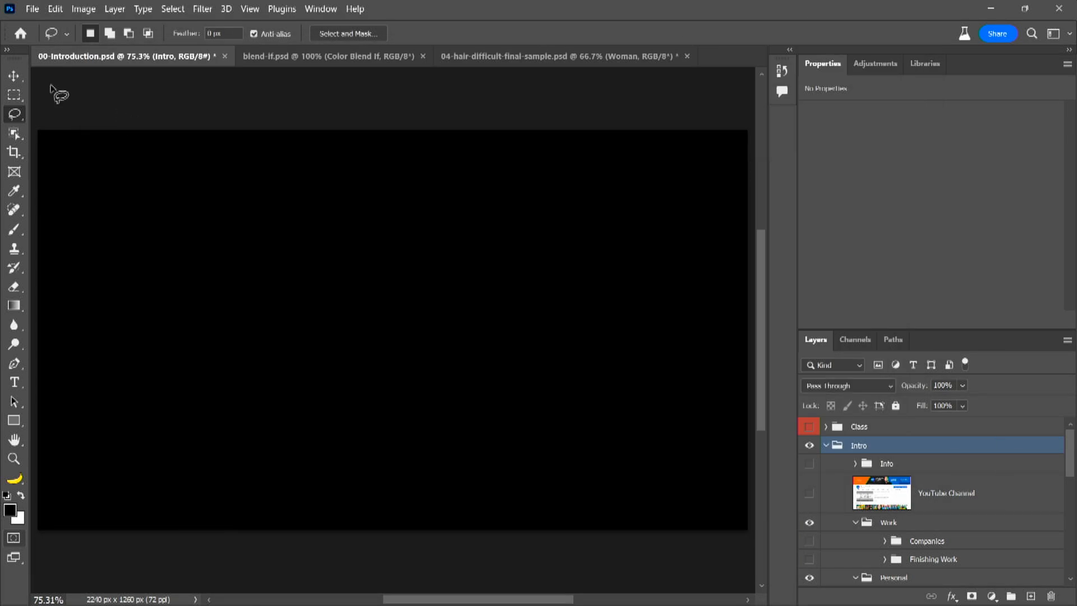
left_click(34, 11)
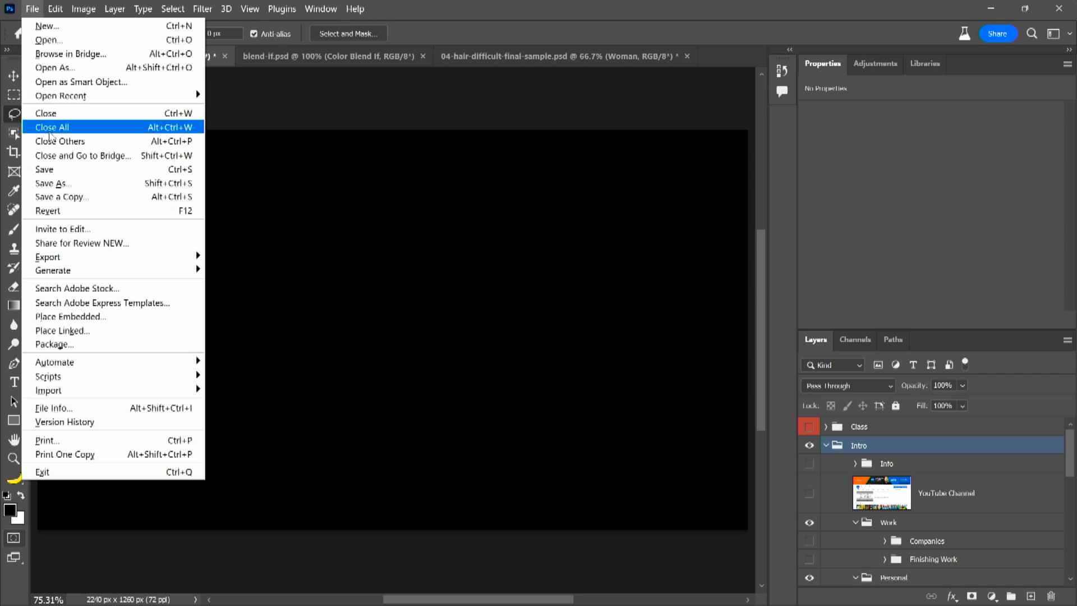
mouse_move(120, 377)
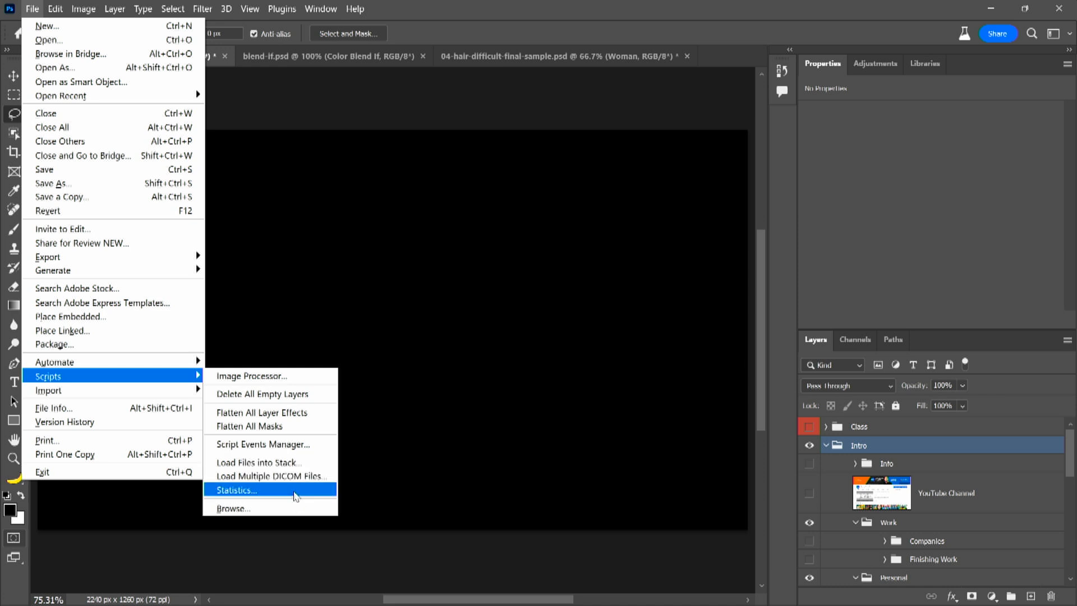
left_click(295, 495)
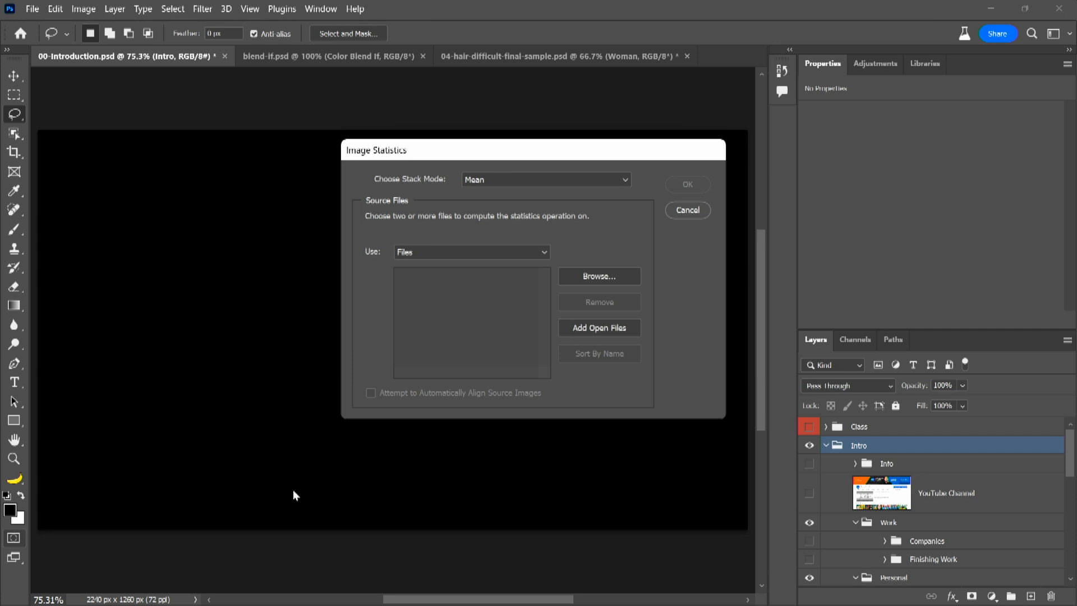
left_click(445, 251)
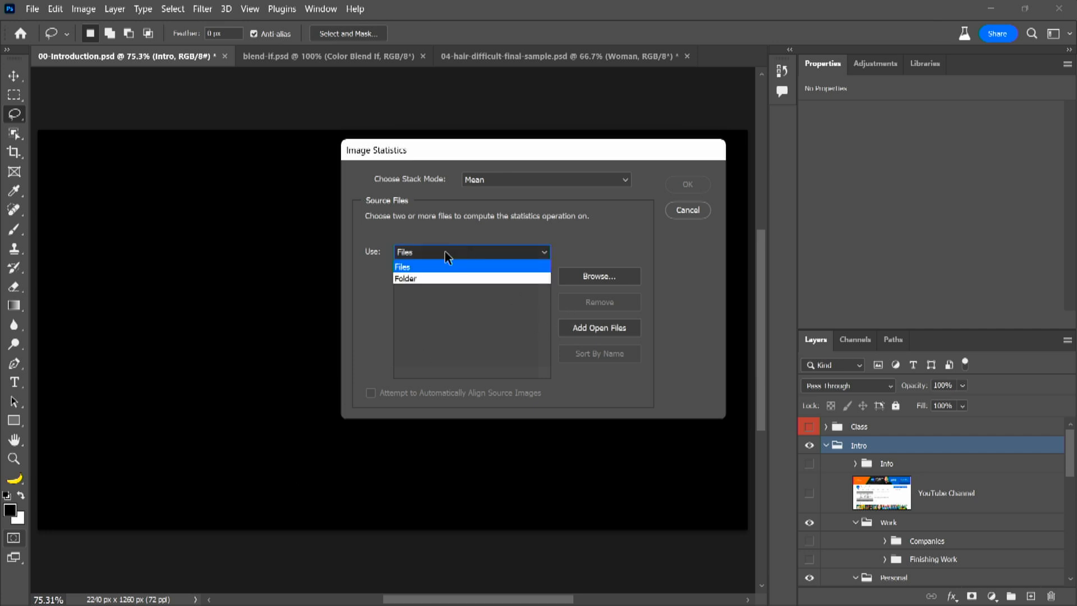
left_click(428, 279)
left_click(585, 281)
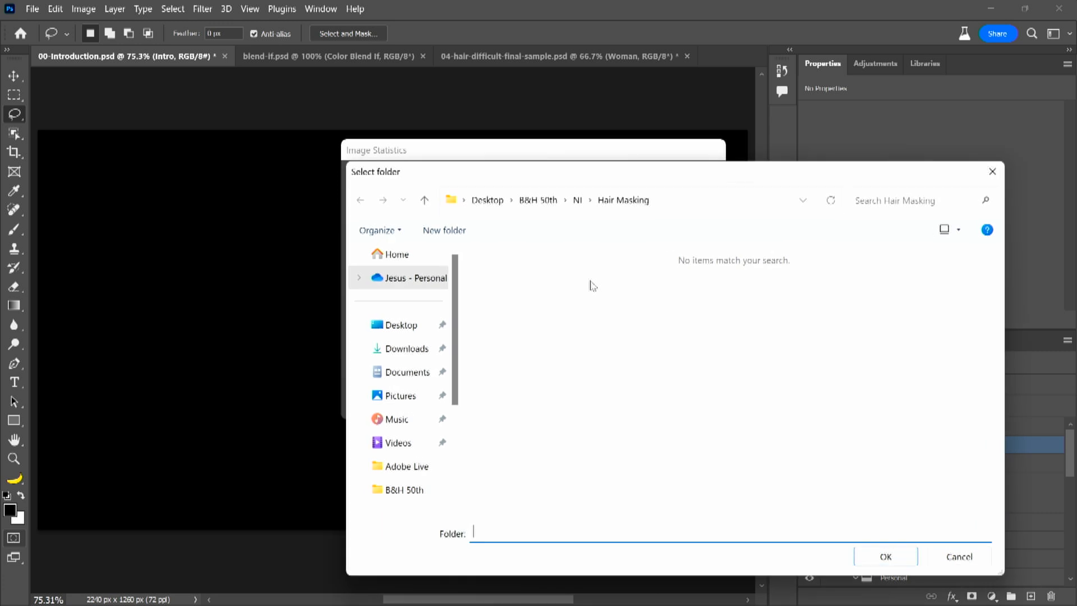
left_click(539, 199)
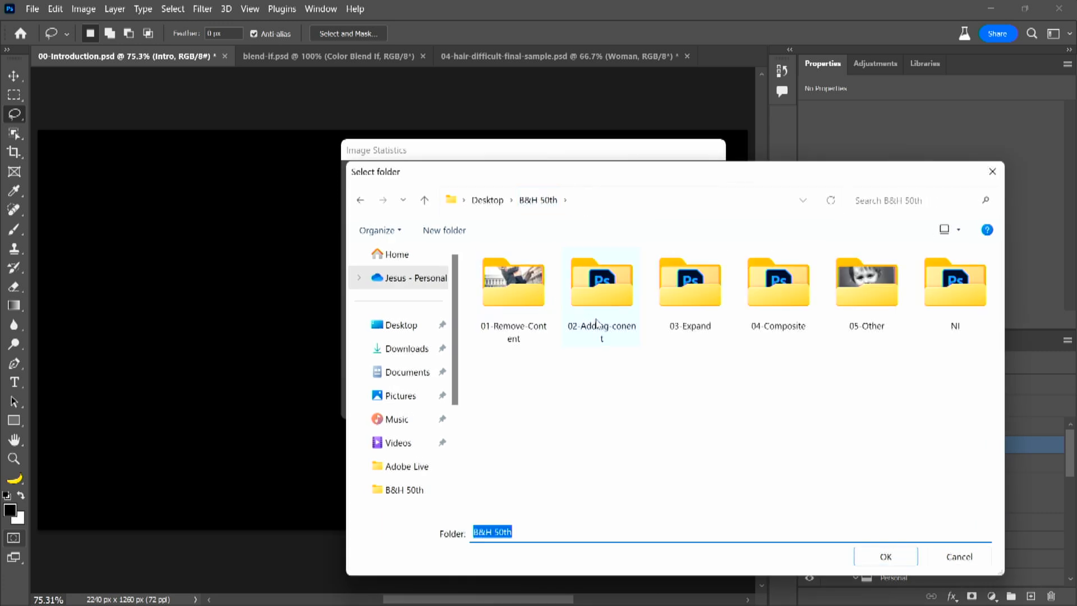
double_click(521, 289)
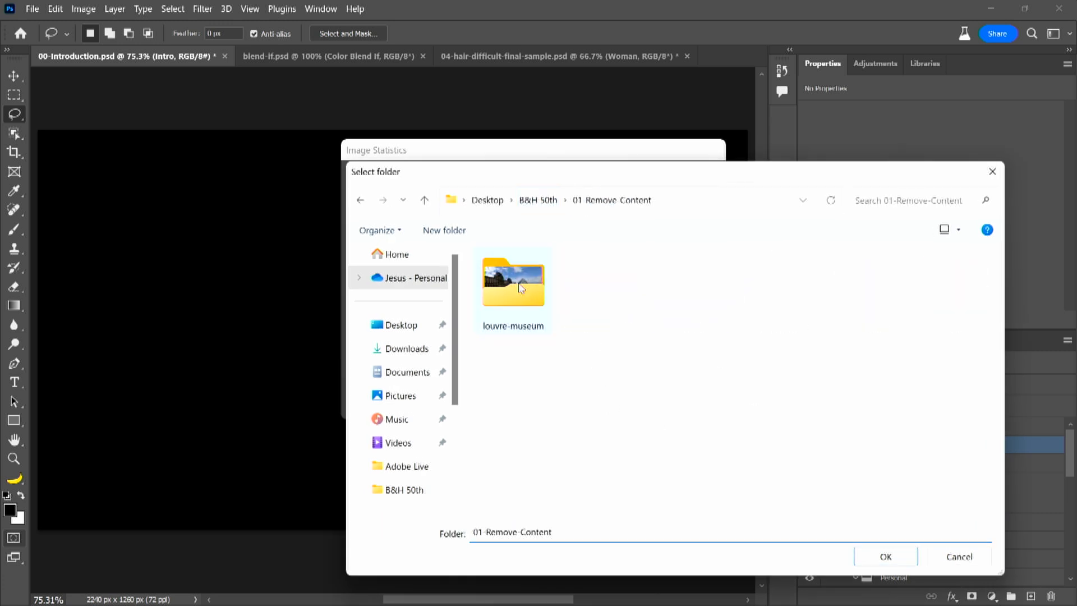
left_click(888, 563)
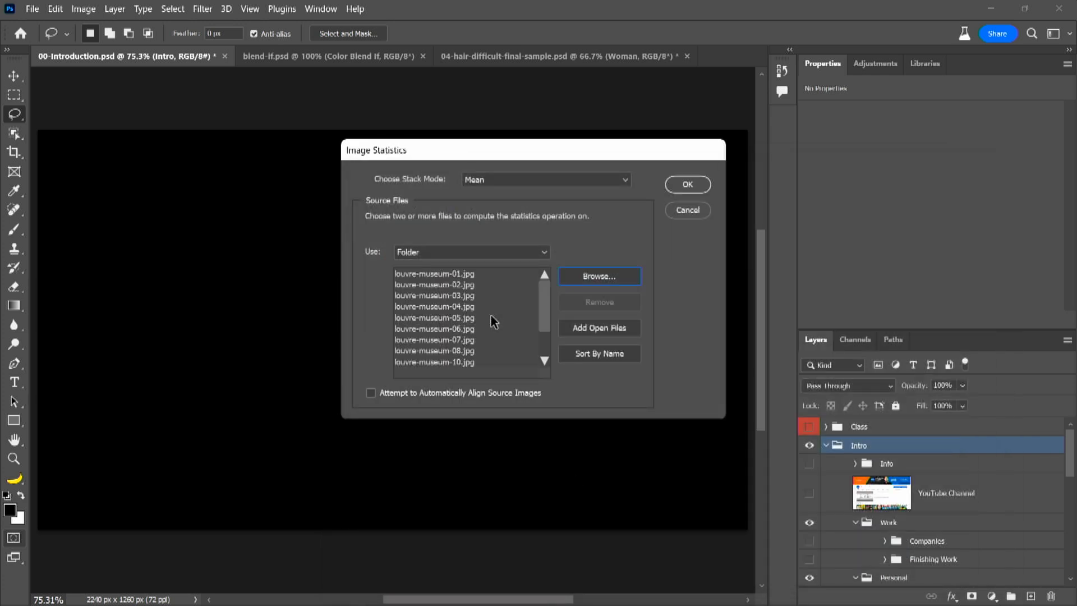
Turn on automatic alignment of the source images, set the stack mode to Median, and run the image statistics.
mouse_move(541, 301)
left_mouse_down()
mouse_move(543, 355)
mouse_move(547, 295)
left_mouse_up()
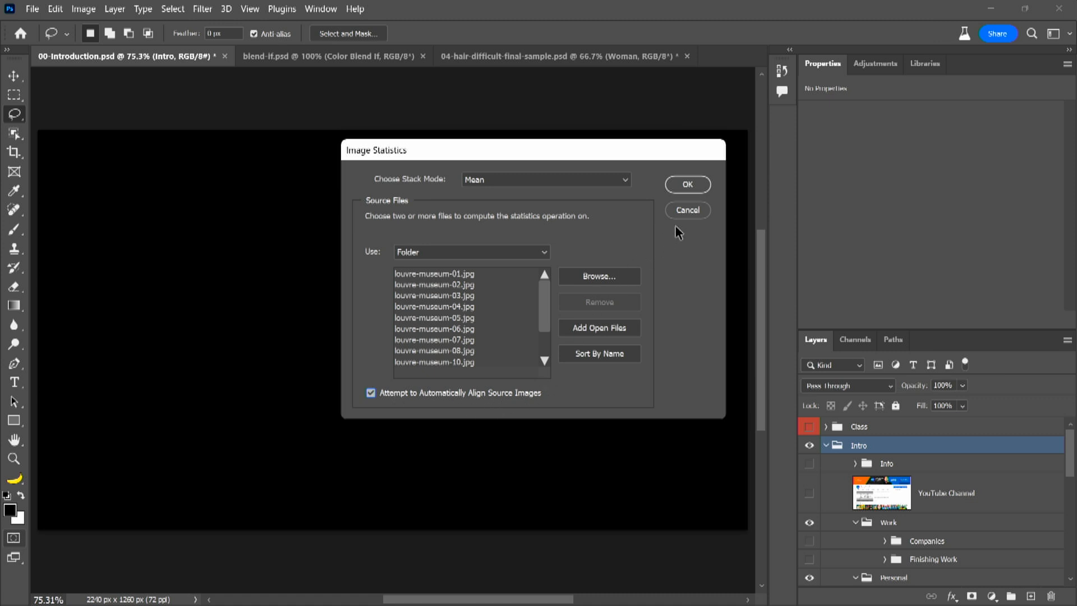
left_click(589, 182)
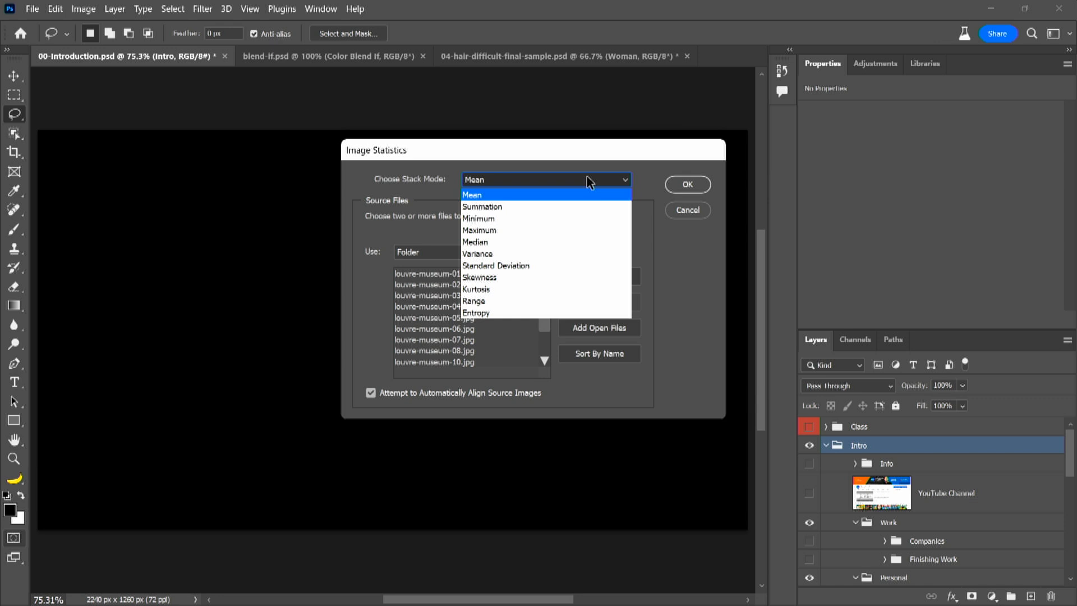
left_click(486, 241)
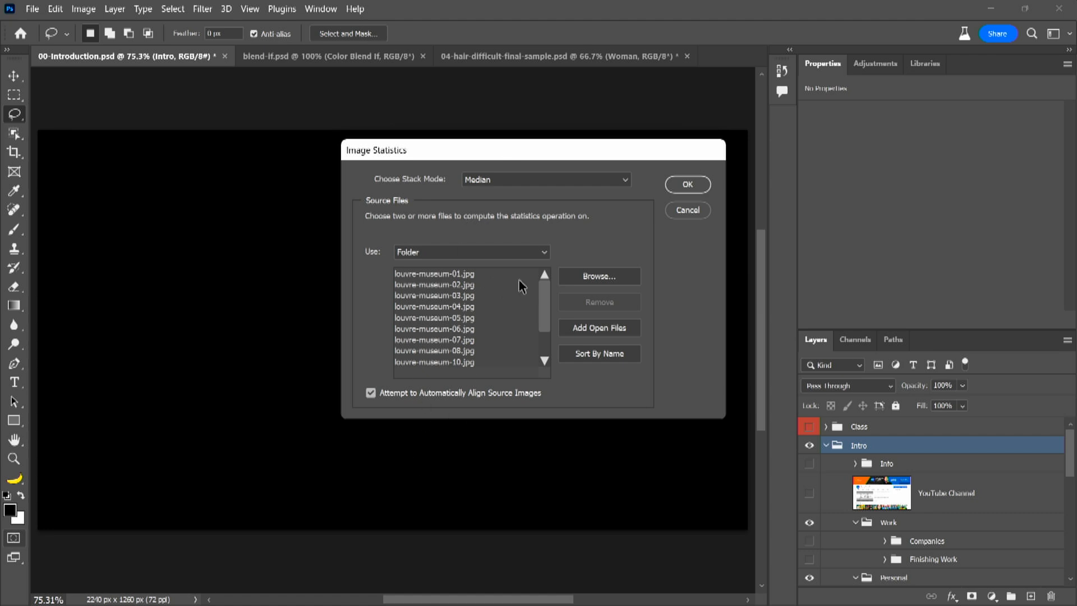
left_click(687, 184)
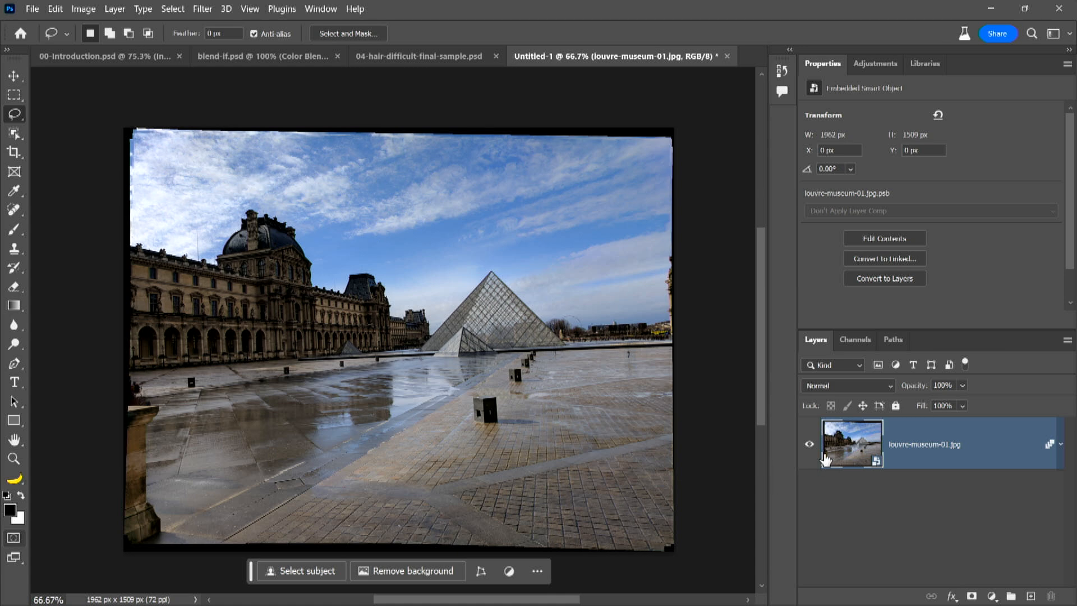
Open the smart object's contents and temporarily hide the top three photo layers to examine the aligned images beneath them.
double_click(842, 454)
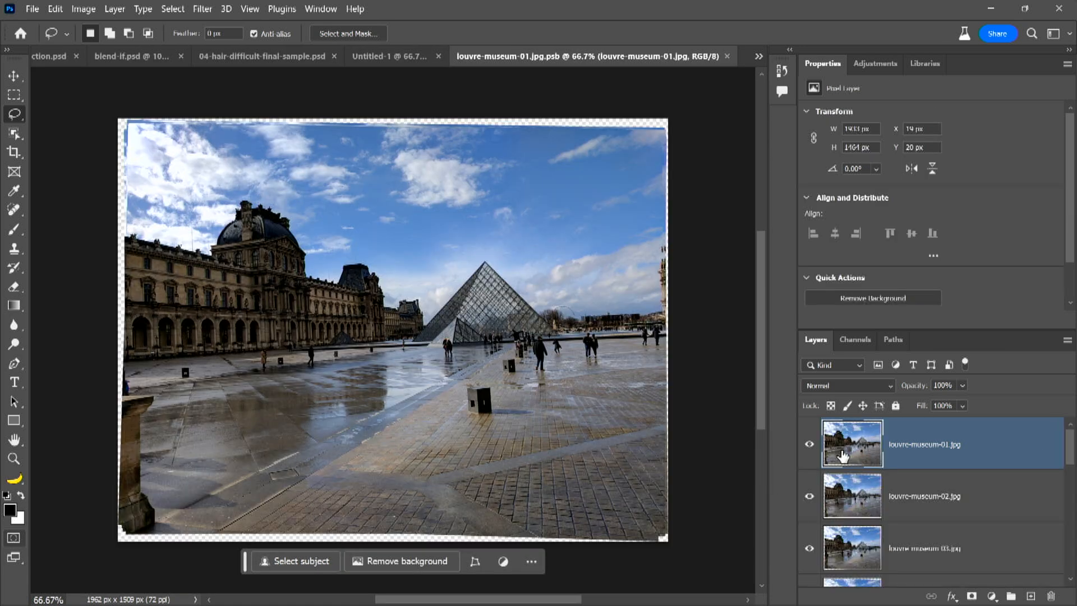
left_click(391, 63)
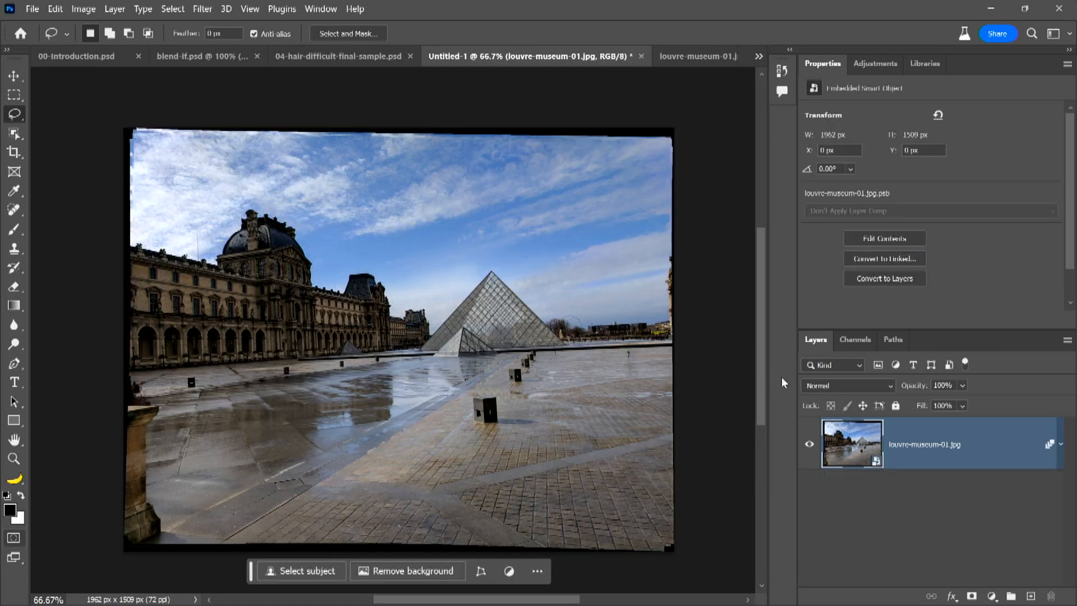
double_click(844, 443)
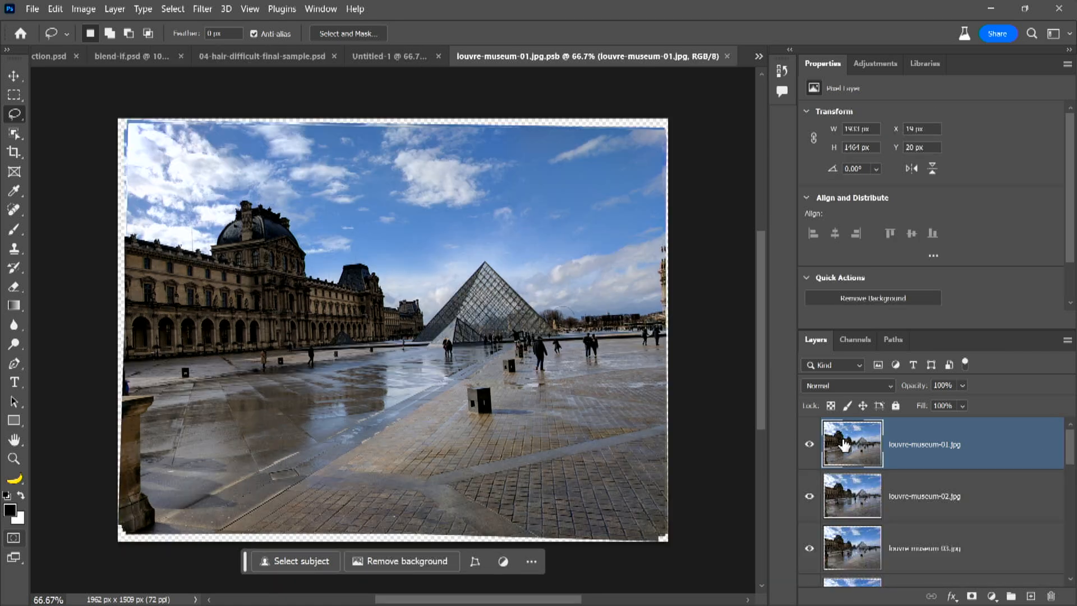
left_click(809, 444)
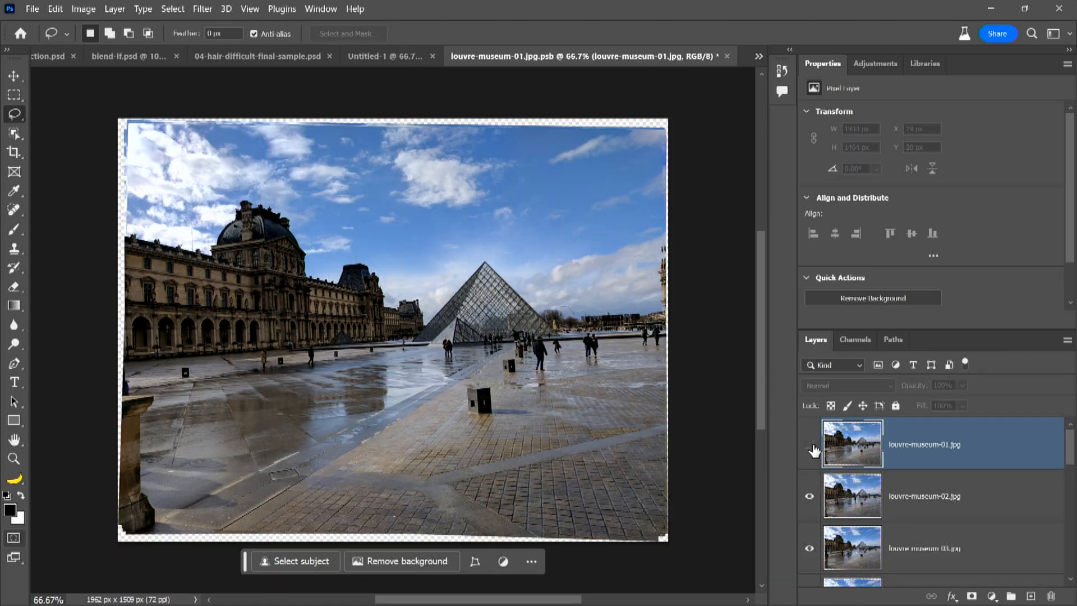
left_click(809, 496)
left_click(810, 547)
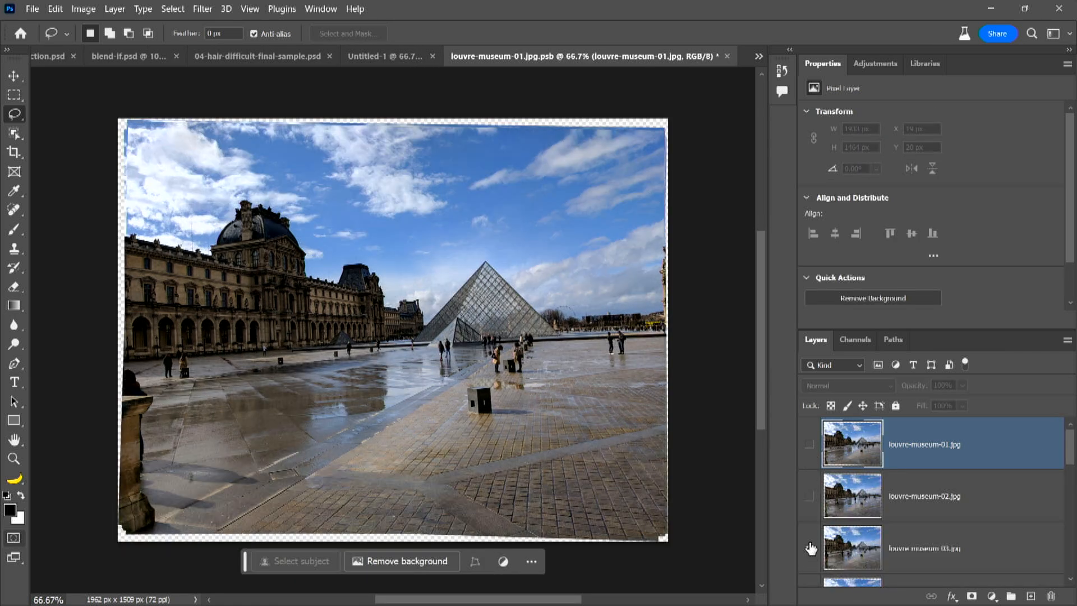
left_click(809, 549)
left_click(809, 496)
left_click(809, 444)
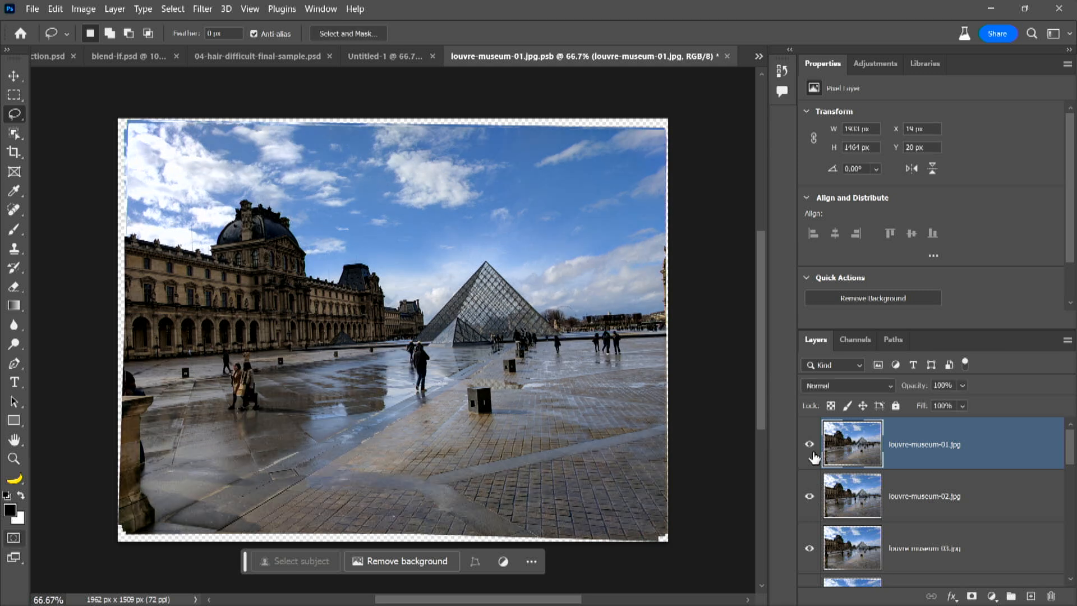
Marquee the sky and buildings of louvre-museum-01.jpg, about 1962 x 708 px, and paste a copy in place in Untitled-1.
key("m")
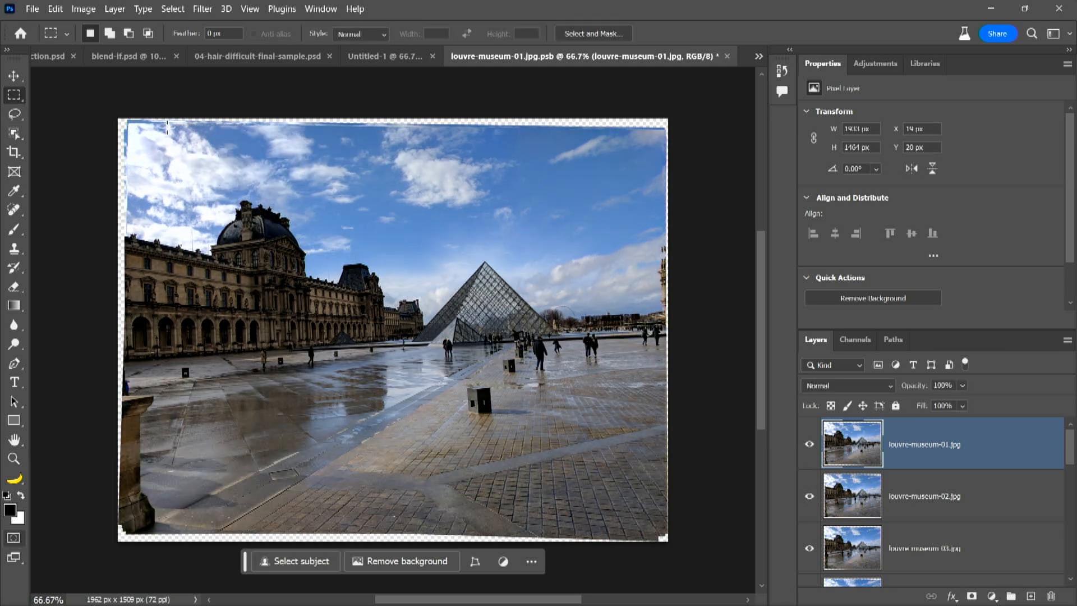
mouse_move(119, 118)
left_mouse_down()
mouse_move(436, 234)
mouse_move(452, 281)
mouse_move(322, 297)
mouse_move(311, 316)
left_mouse_up()
left_click_drag(79, 416, 645, 399)
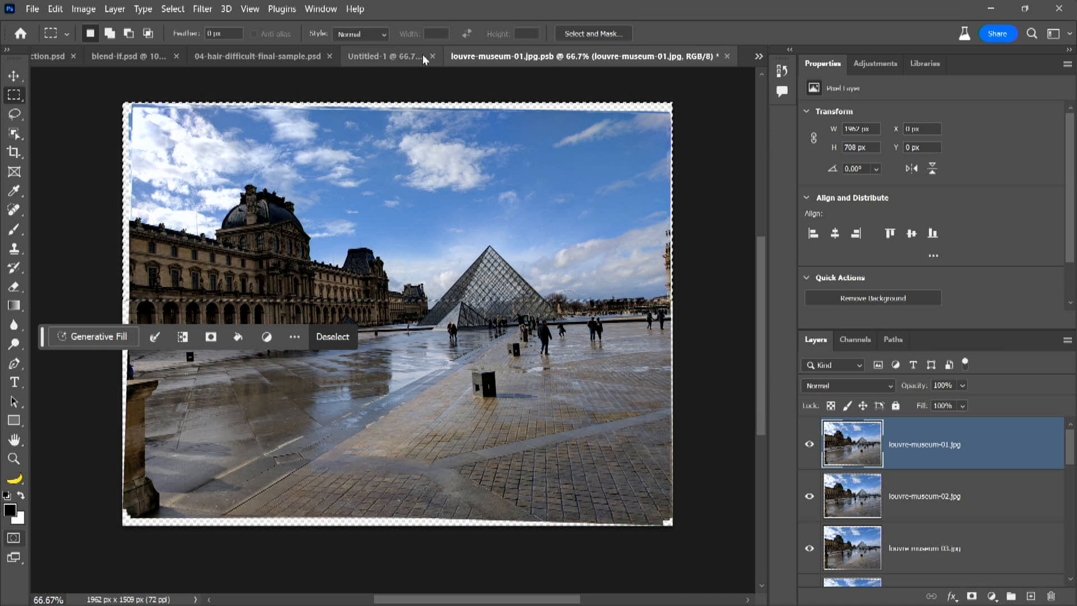
left_click(385, 56)
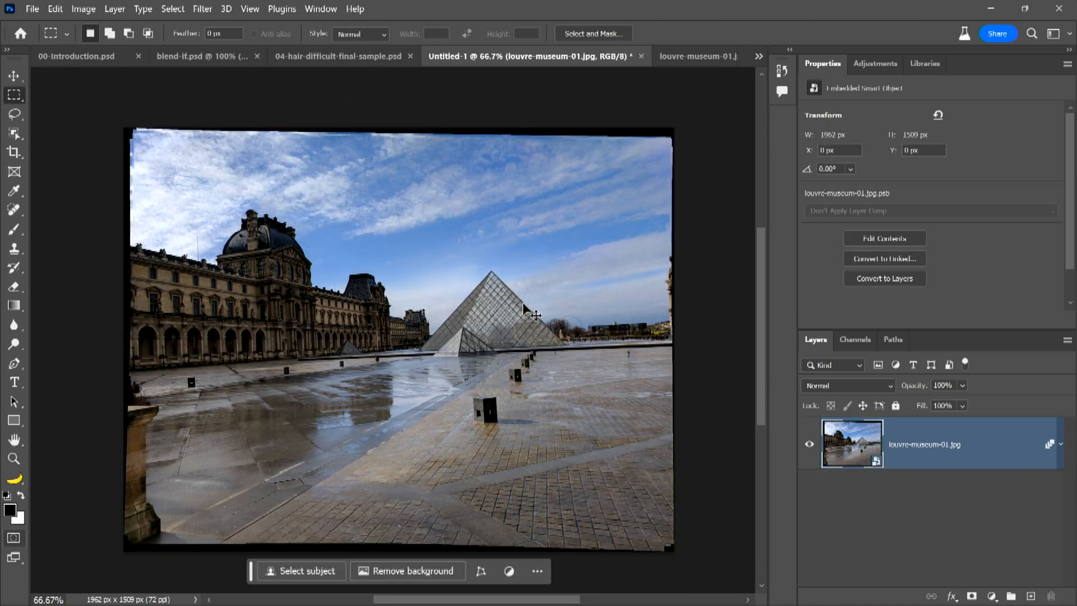
key("ctrl+v")
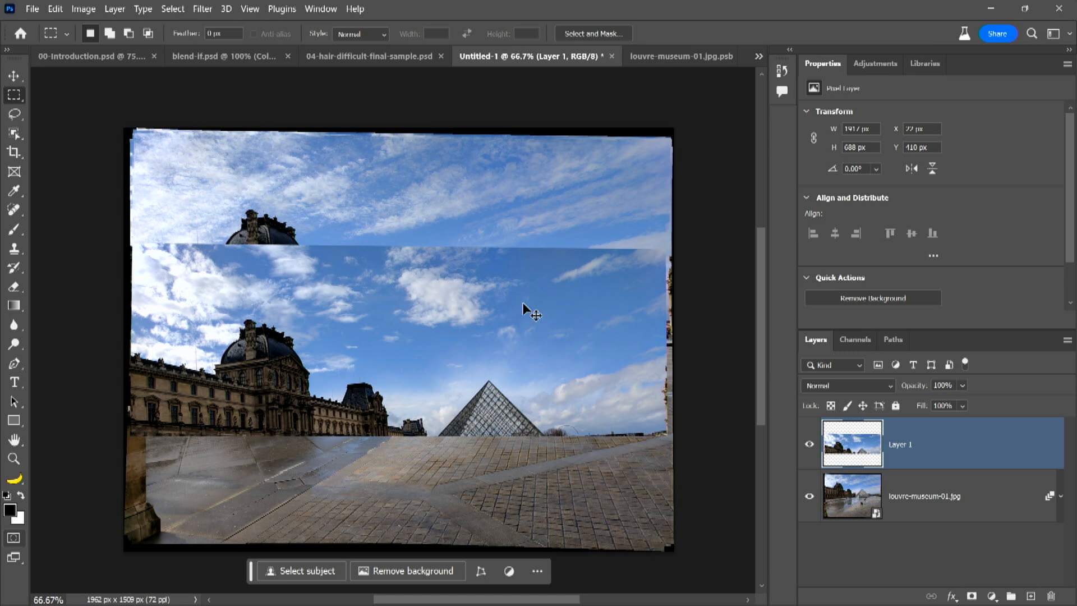
key("ctrl+z")
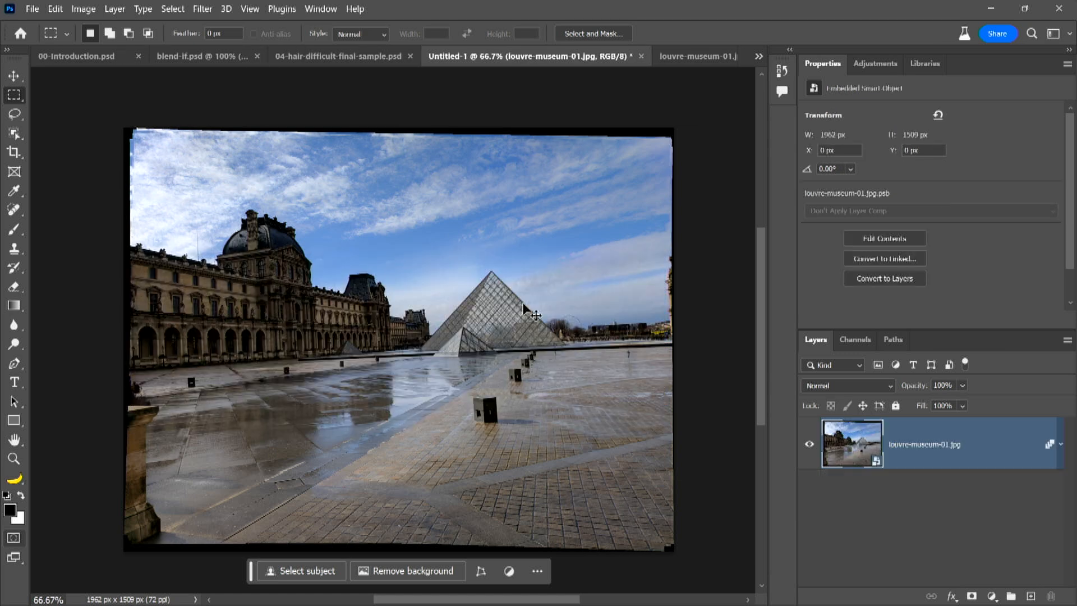
key("ctrl+shift+v")
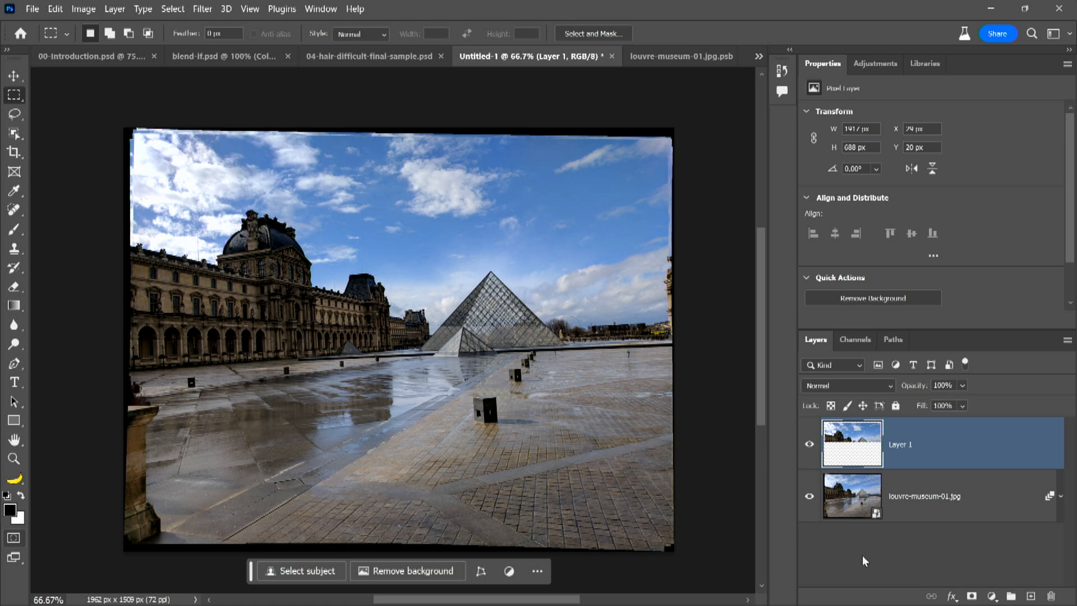
Add a layer mask to the pasted sky layer and paint it black around the pyramid's base with a 150 px brush.
left_click(971, 596)
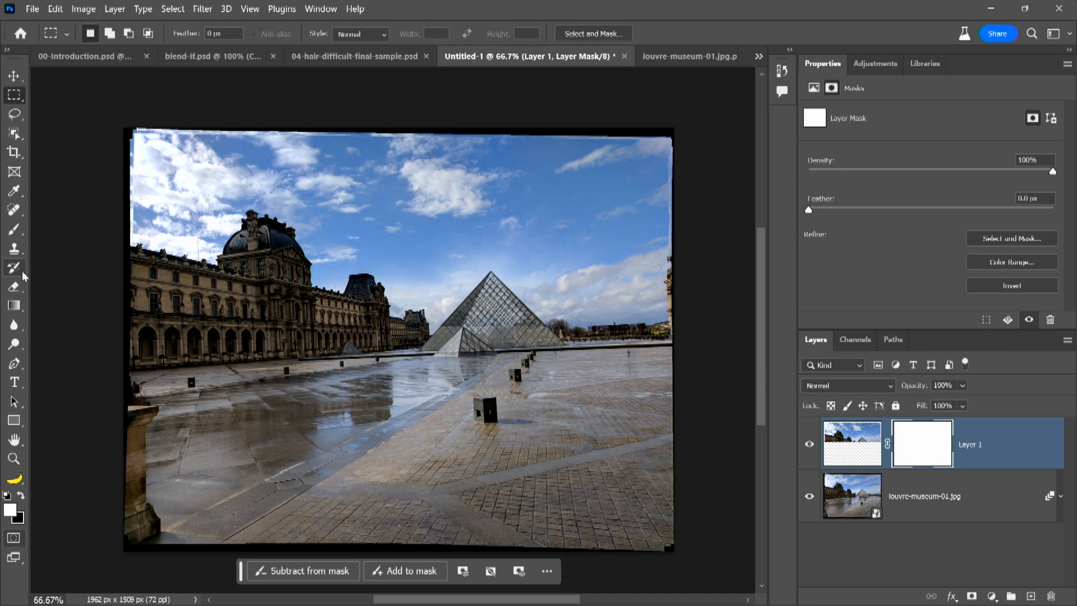
left_click(12, 229)
left_click(21, 496)
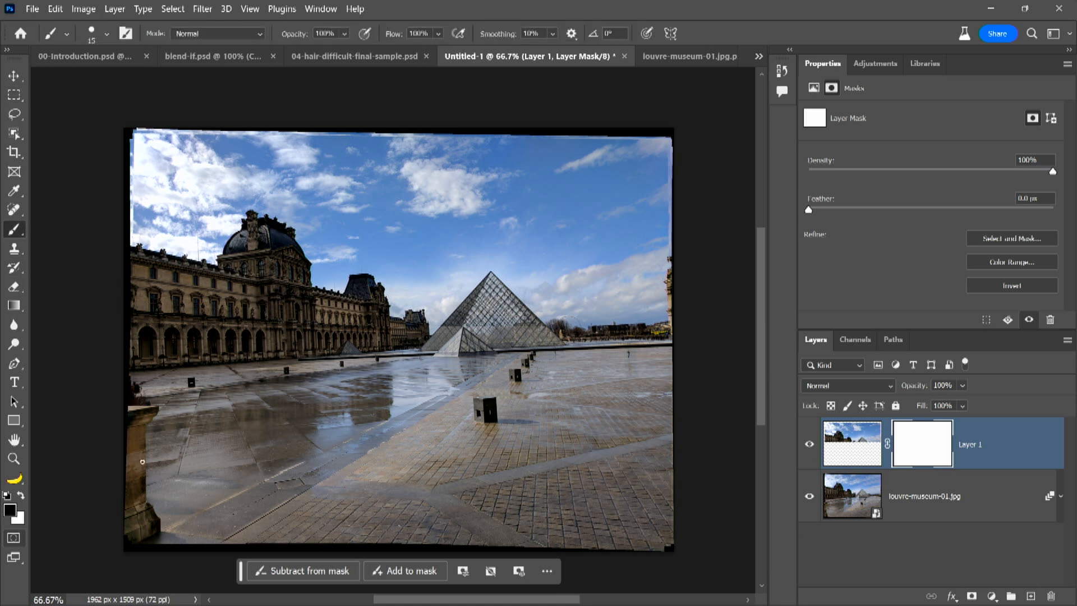
key("bracketright")
key("bracketright")
key("bracketright")
key("bracketright")
key("bracketright")
key("bracketright")
key("bracketright")
key("bracketright")
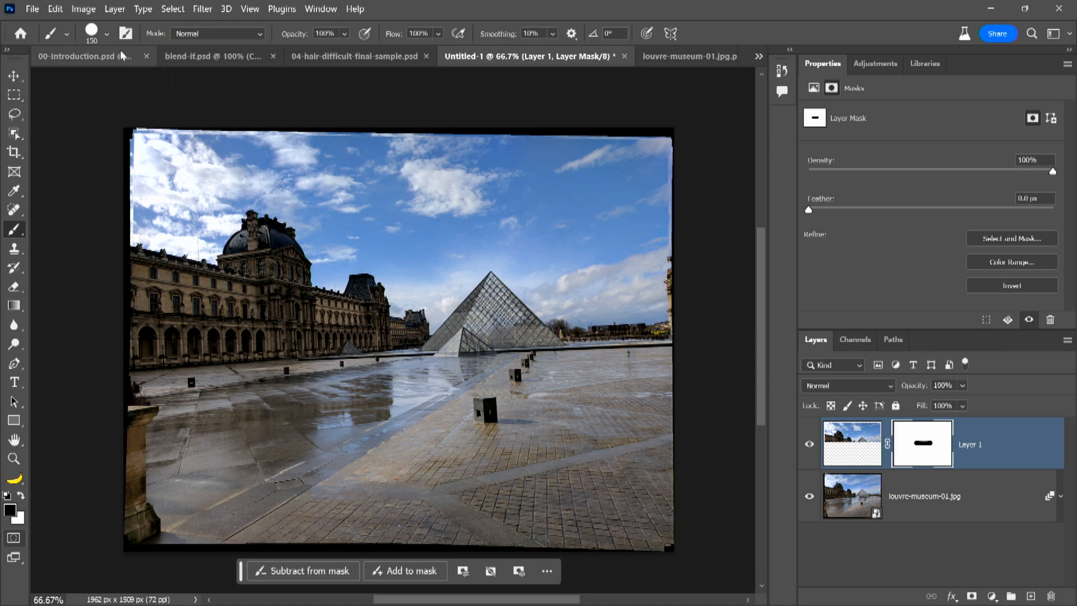
Set the brush hardness to 0% and extend the black mask painting along the horizon to the photo's right edge.
left_click(106, 35)
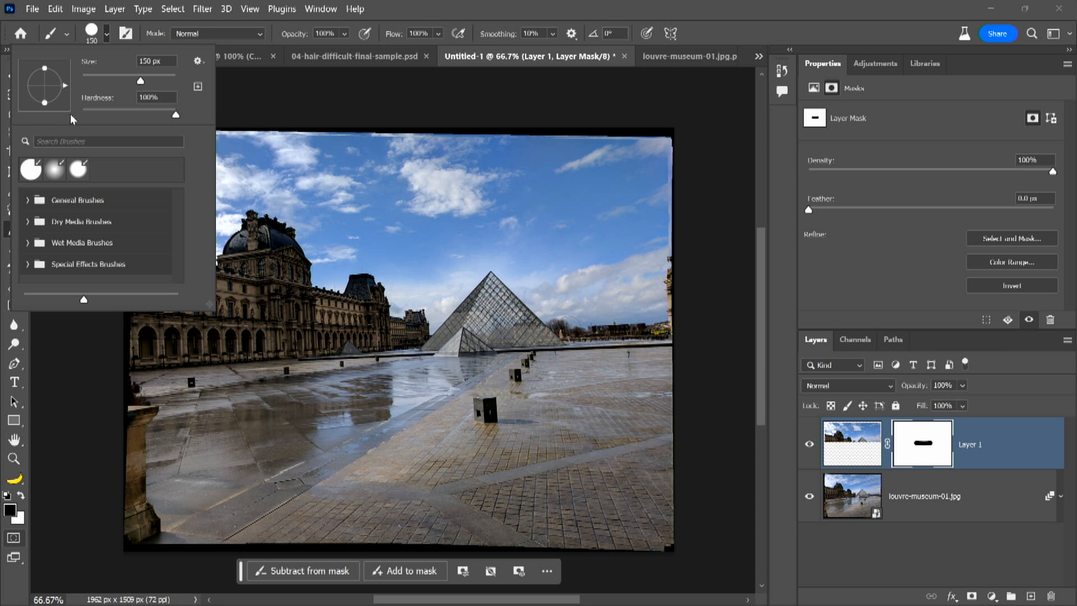
left_click_drag(94, 110, 63, 115)
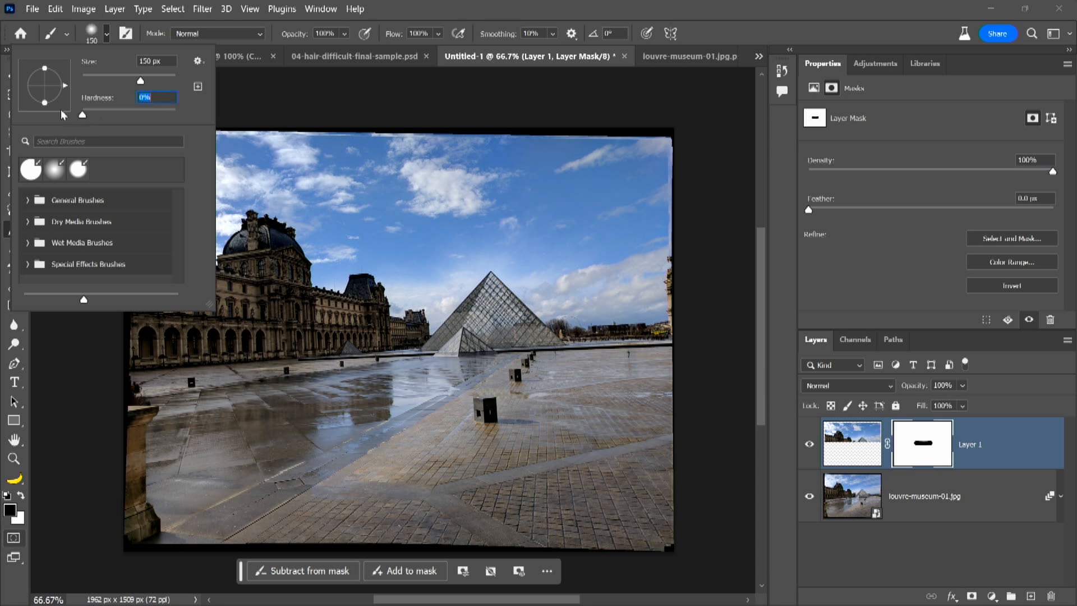
left_click(401, 343)
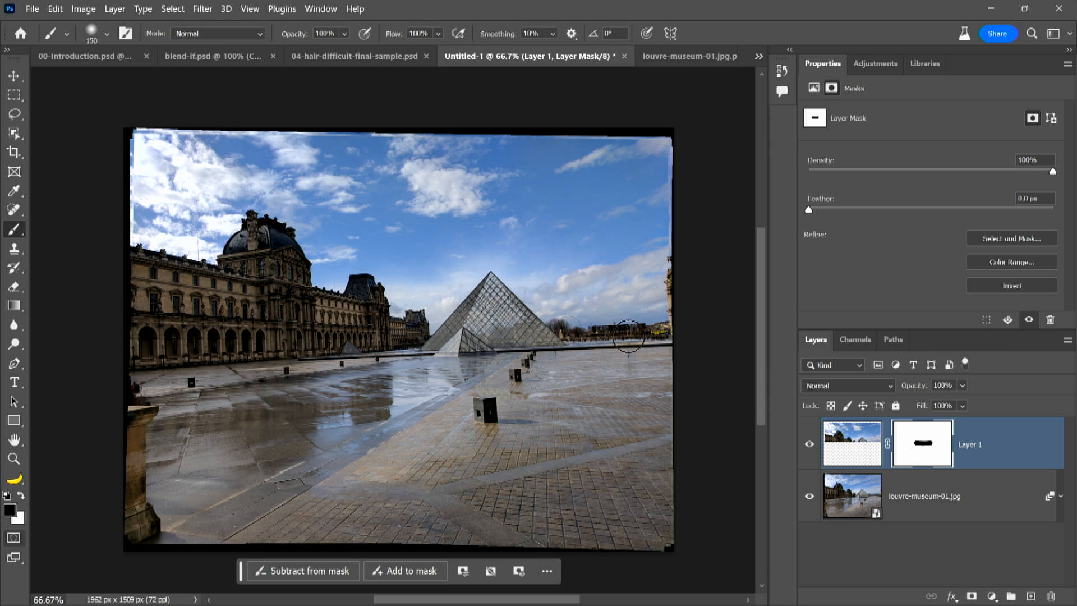
mouse_move(831, 268)
left_mouse_down()
mouse_move(694, 373)
mouse_move(611, 393)
left_mouse_up()
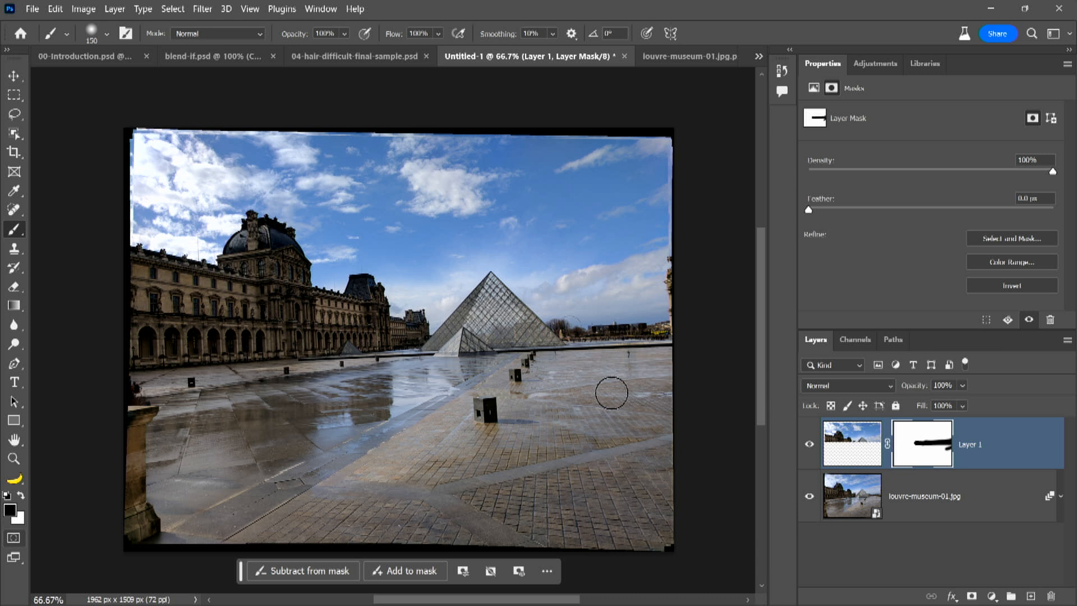
Close Untitled-1 without saving the changes and clear the selection in louvre-museum-01.jpg.psb.
left_click(624, 56)
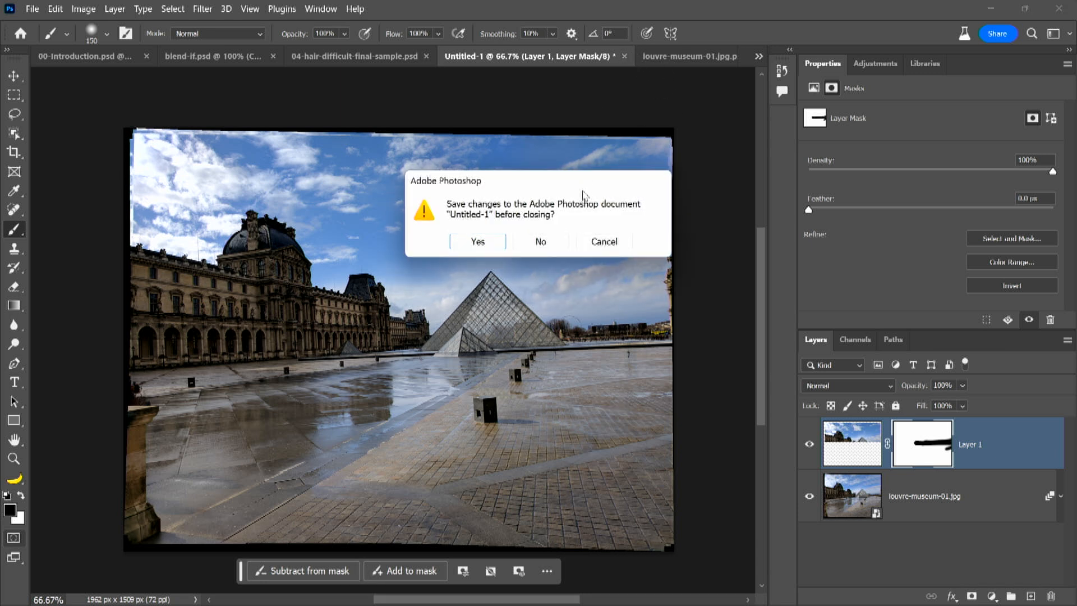
left_click(536, 241)
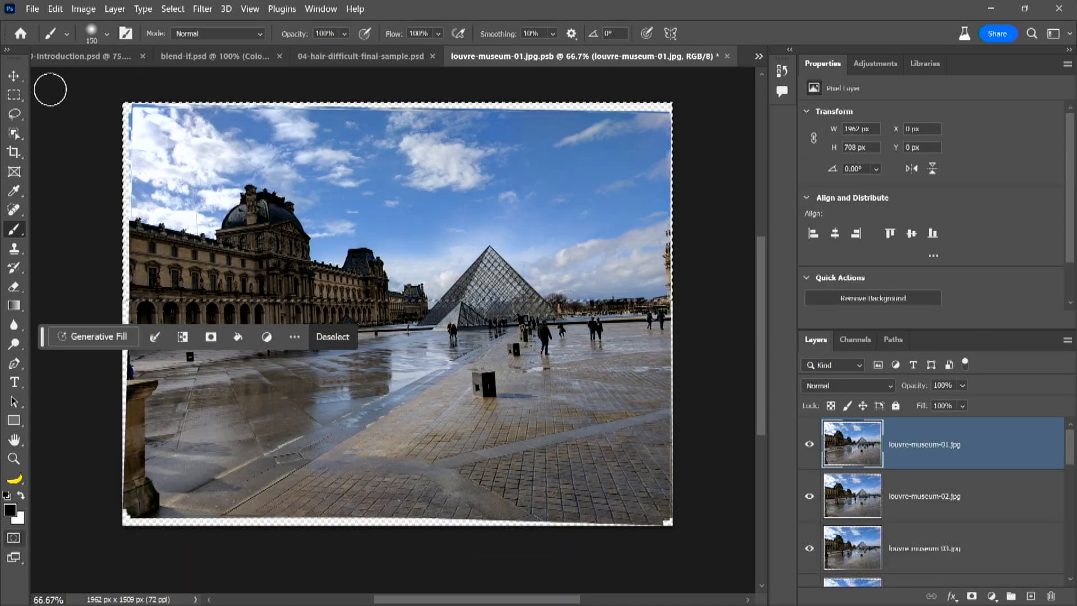
left_click(18, 97)
key("ctrl+d")
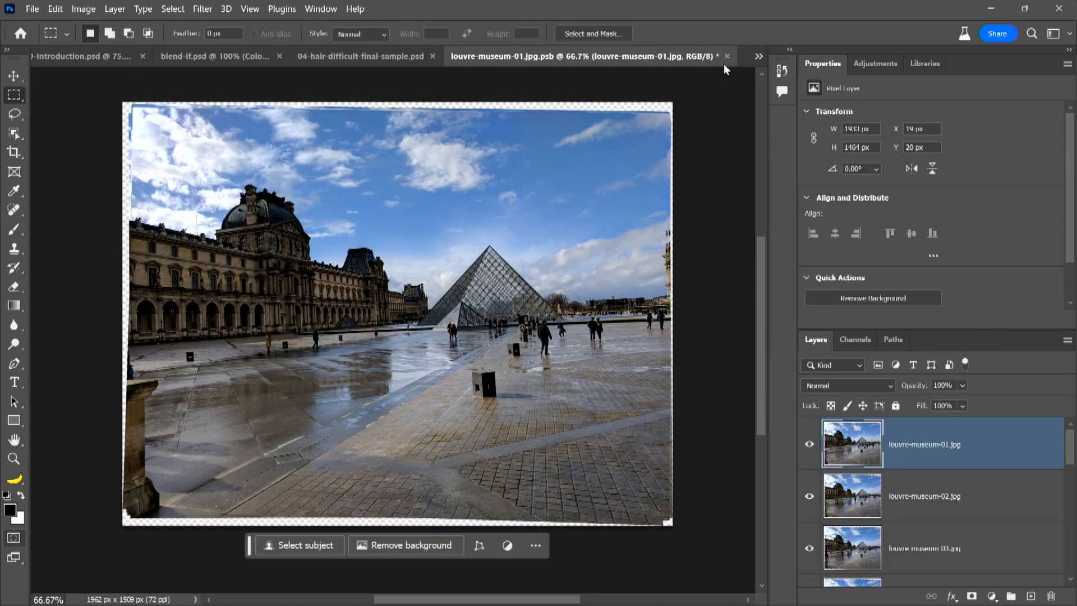
Close louvre-museum-01.jpg.psb without saving and open louvre-museum-solo.psd from the 01-Remove-Content folder.
left_click(727, 56)
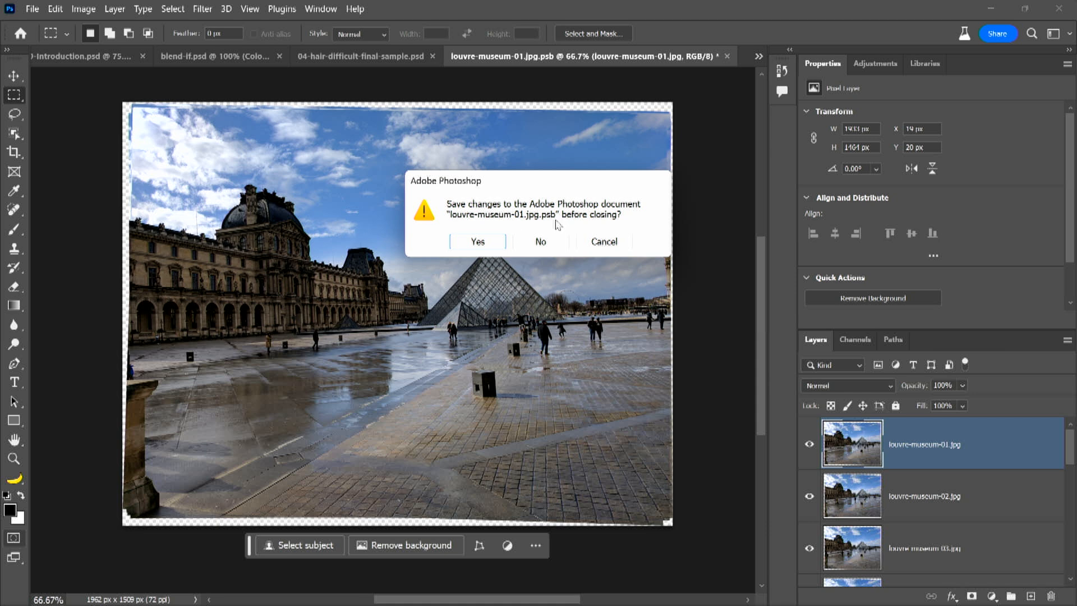
left_click(540, 241)
left_click(34, 9)
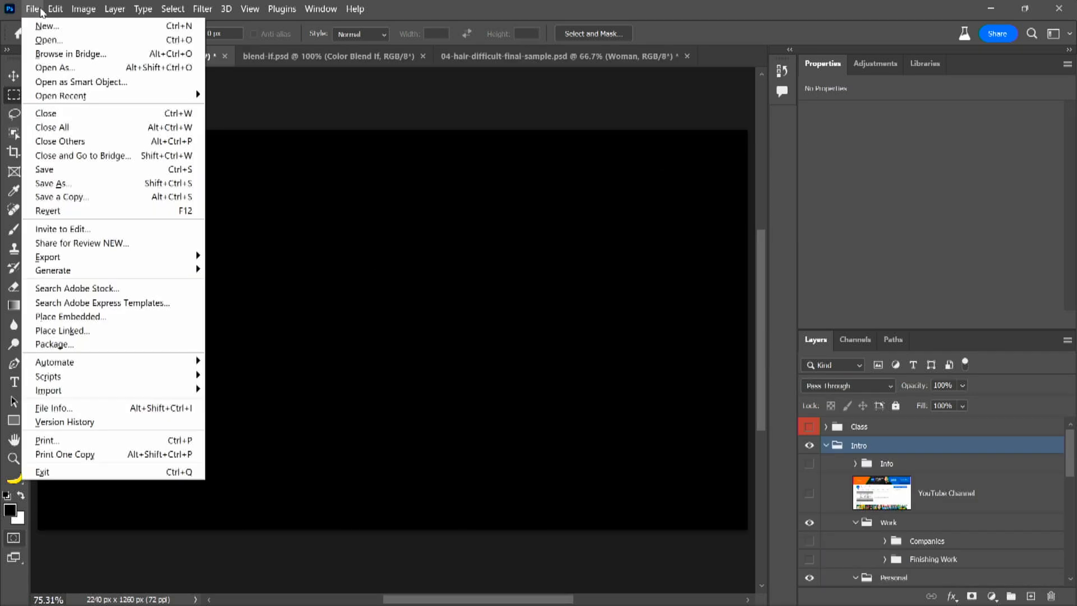
left_click(44, 40)
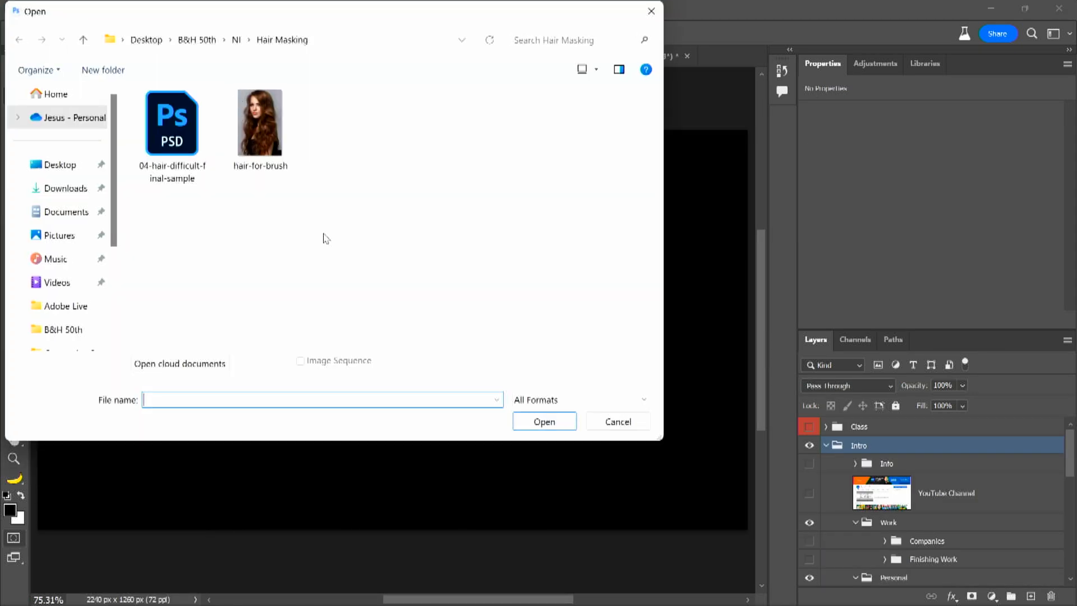
left_click(209, 44)
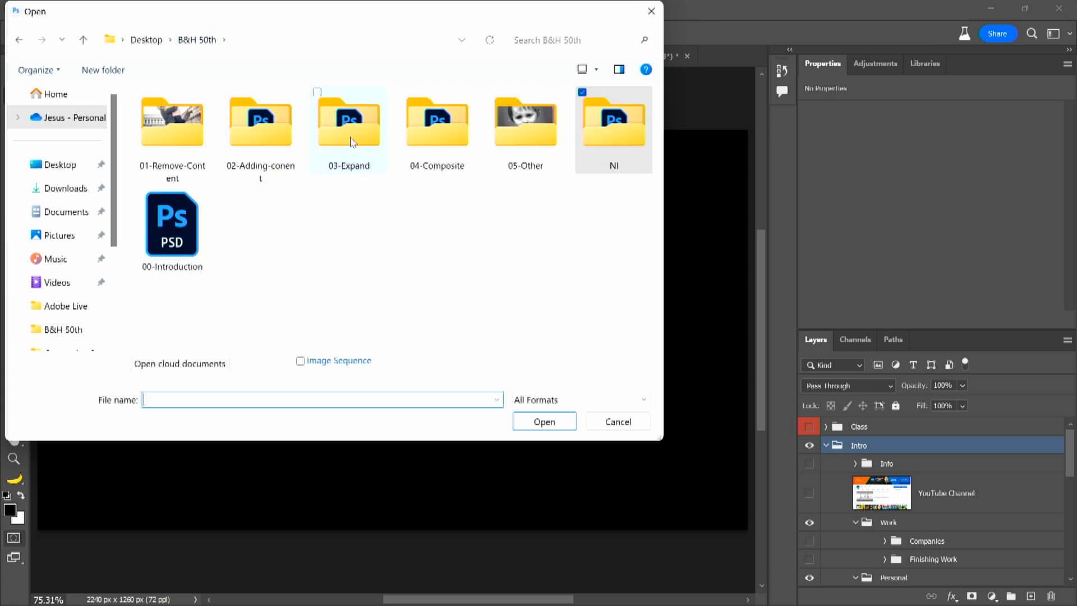
left_click(253, 139)
double_click(207, 135)
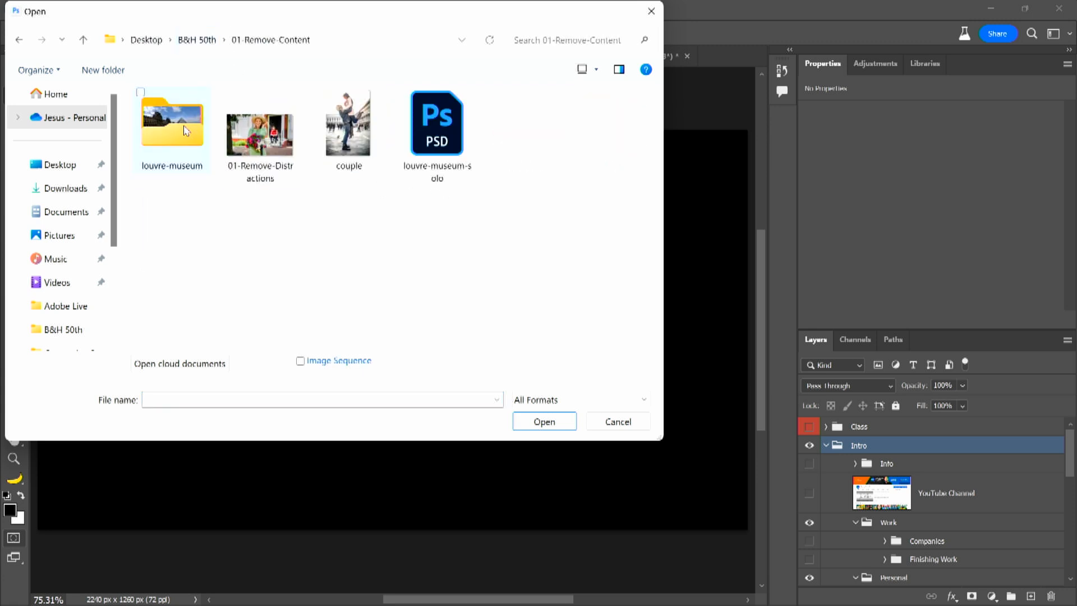
double_click(436, 142)
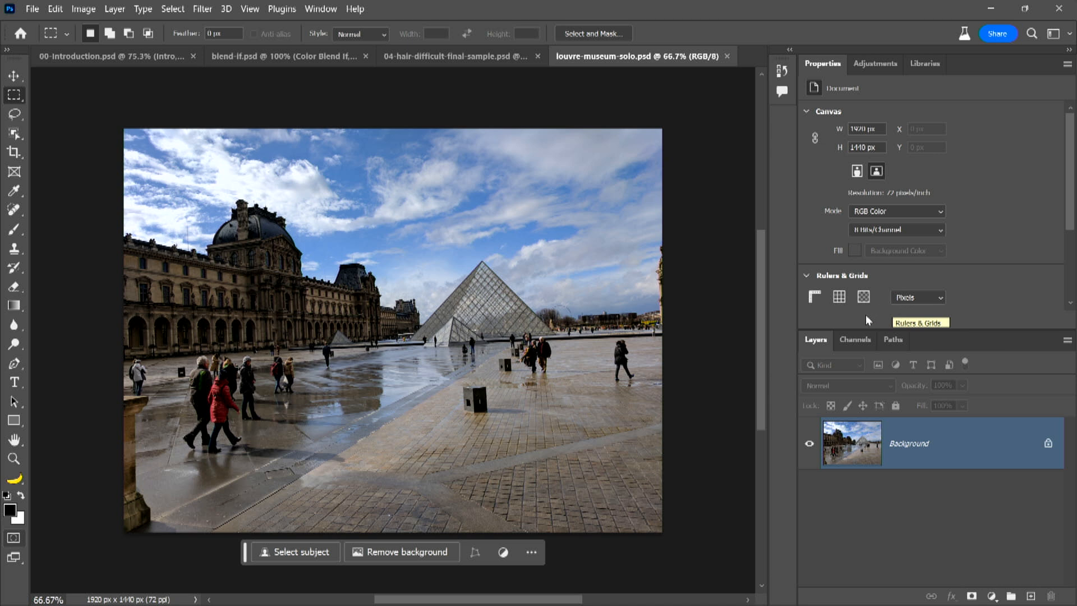
Load the Alpha 1 channel of louvre-museum-solo.psd as a selection around the people and return to the layer list.
left_click(853, 339)
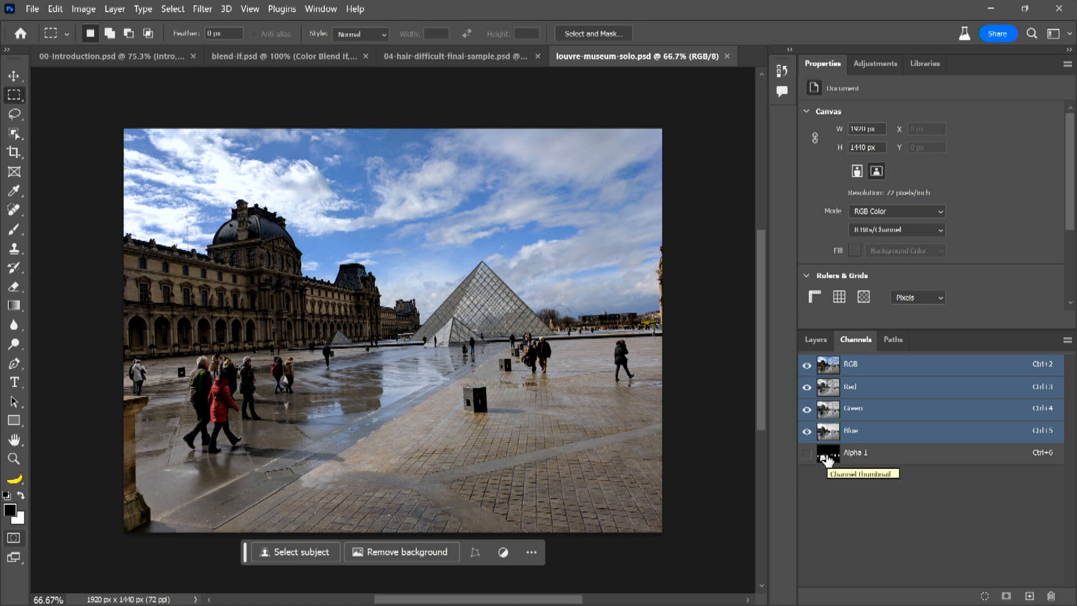
left_click(827, 457, "ctrl")
left_click(817, 341)
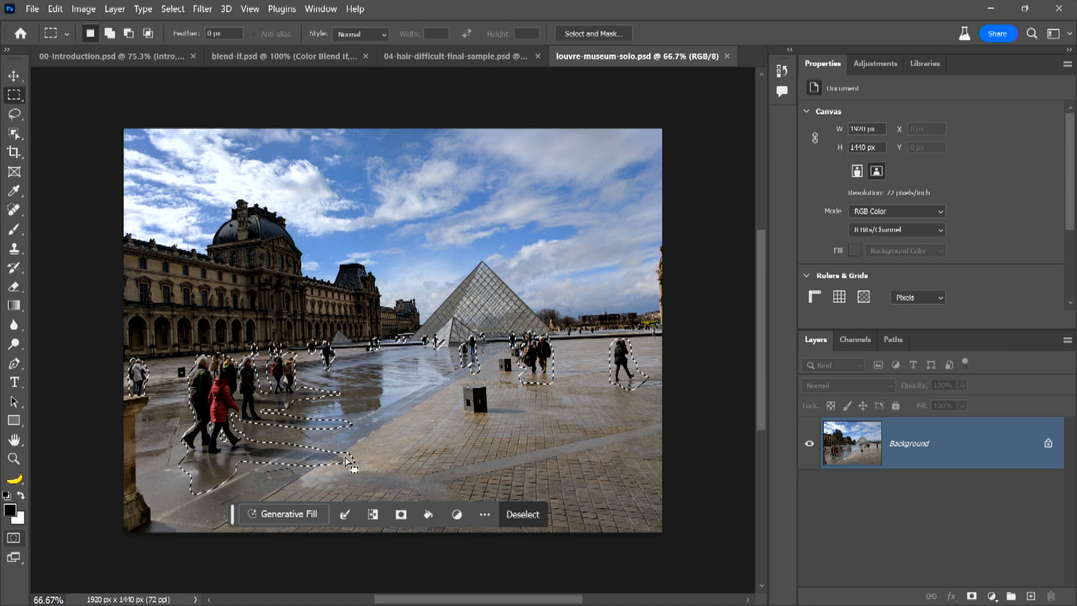
Replace the selected people using Generative Fill with an empty prompt and choose the second variation.
left_click(284, 520)
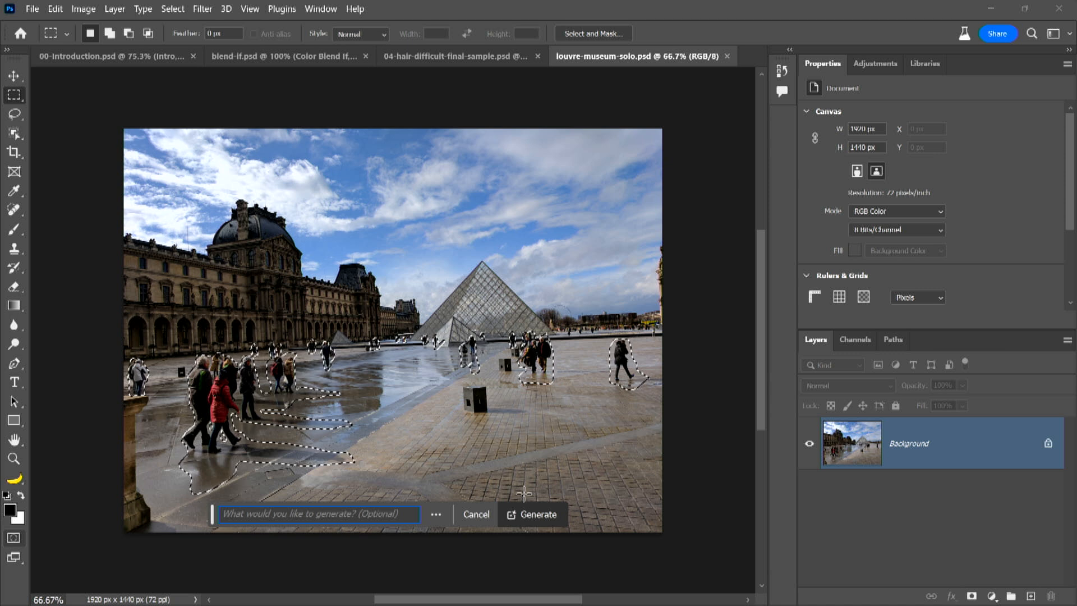
left_click(539, 518)
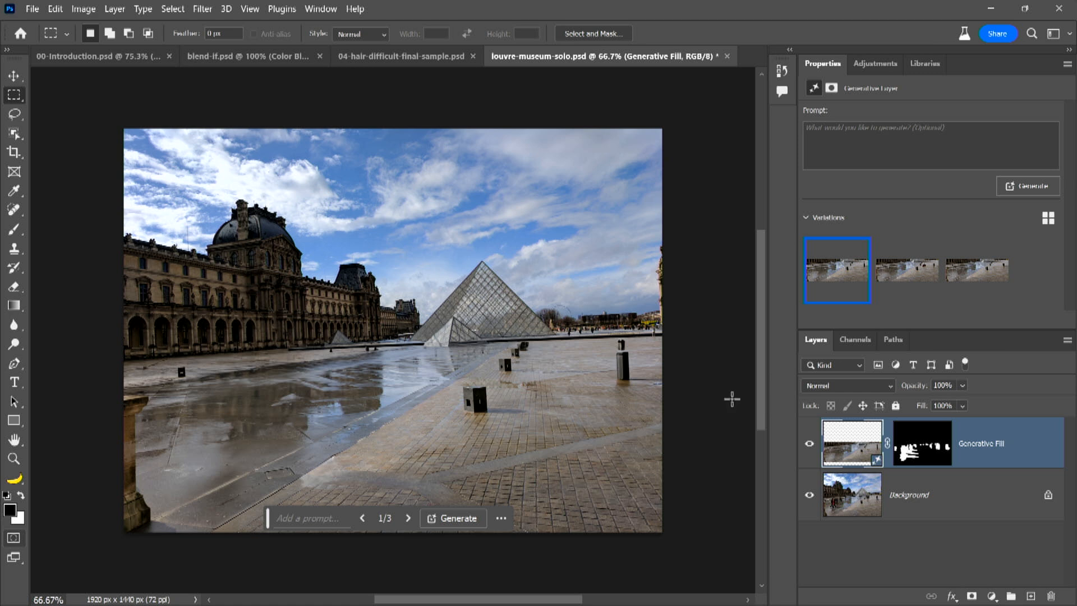
left_click(894, 279)
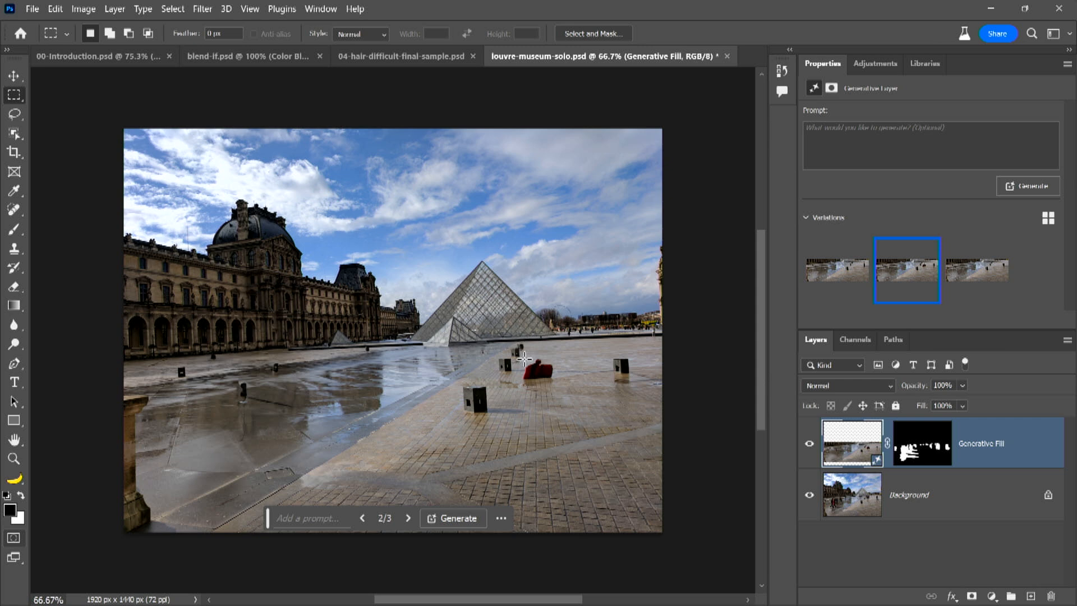
Marquee the red object on the pavement near the bins and remove it using Generative Fill with an empty prompt.
left_click_drag(515, 355, 561, 391)
left_click(459, 414)
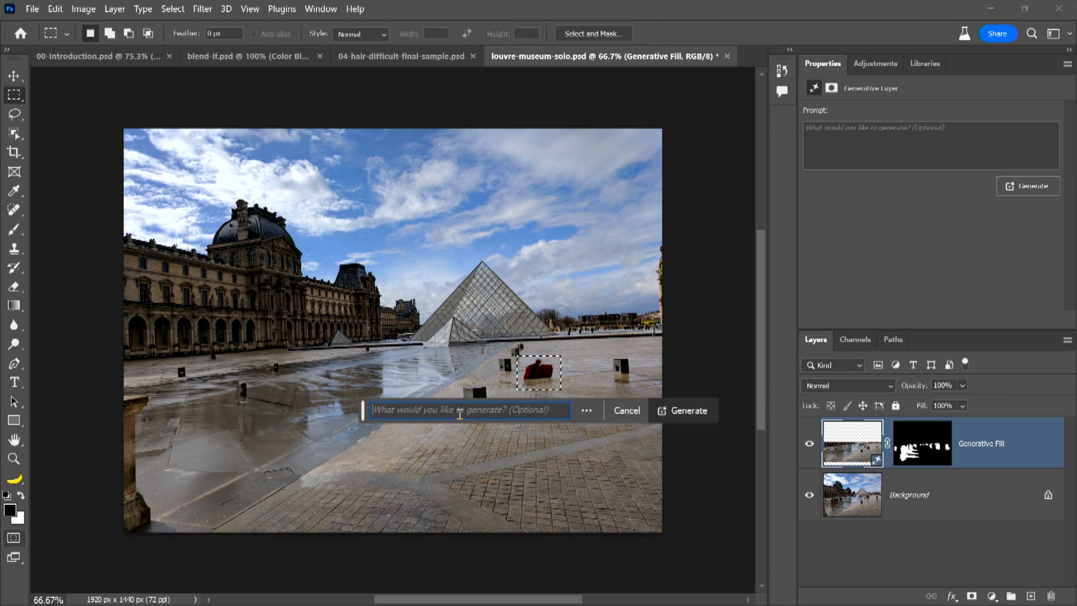
left_click(676, 411)
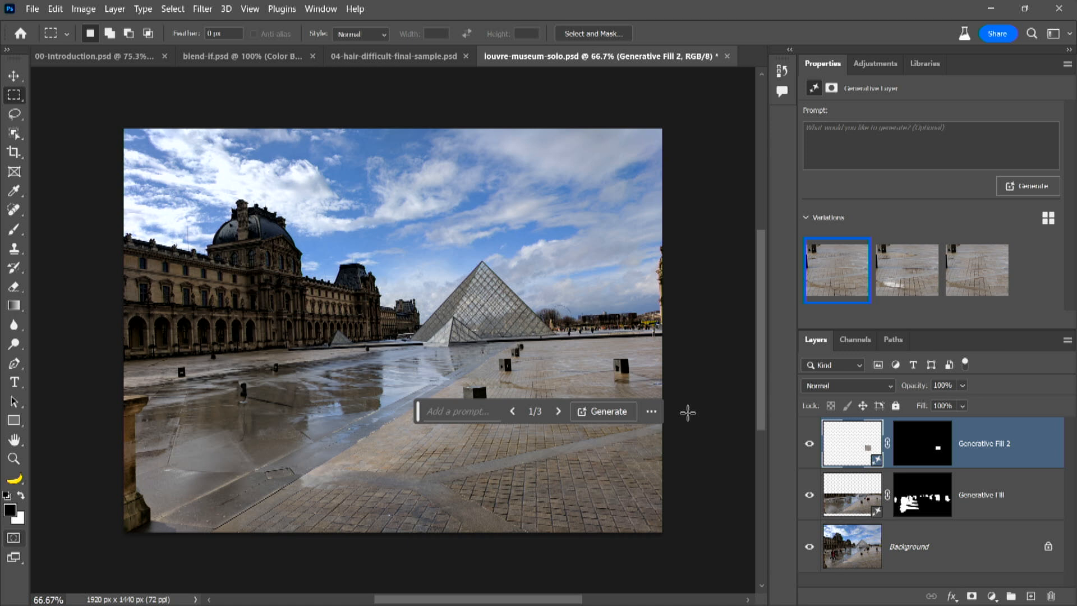
Close louvre-museum-solo.psd without saving and open the couple.jpeg photo from the 01-Remove-Content folder.
left_click(728, 57)
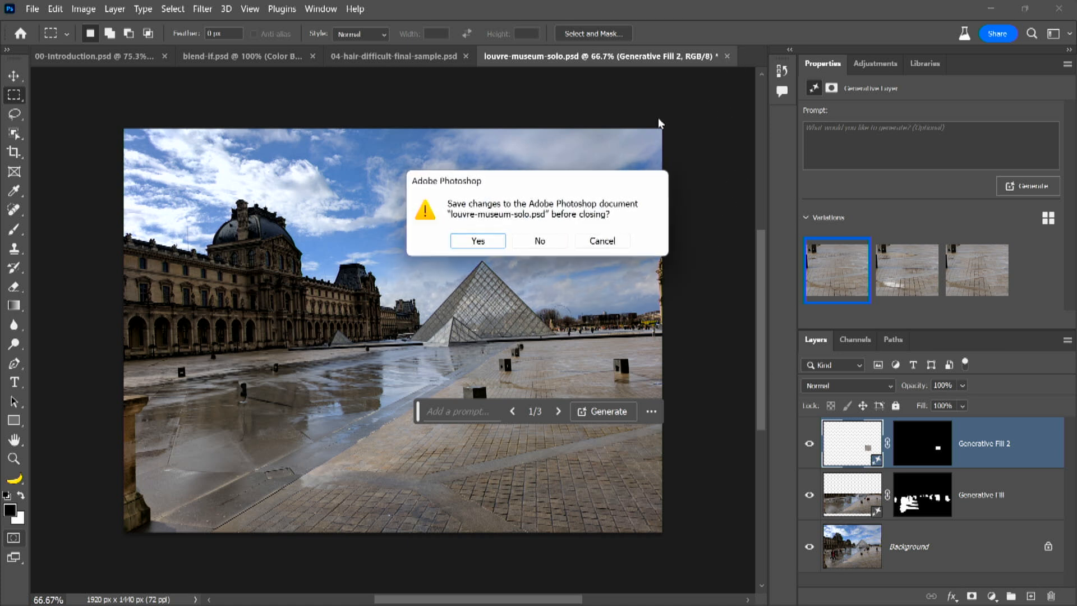
left_click(563, 238)
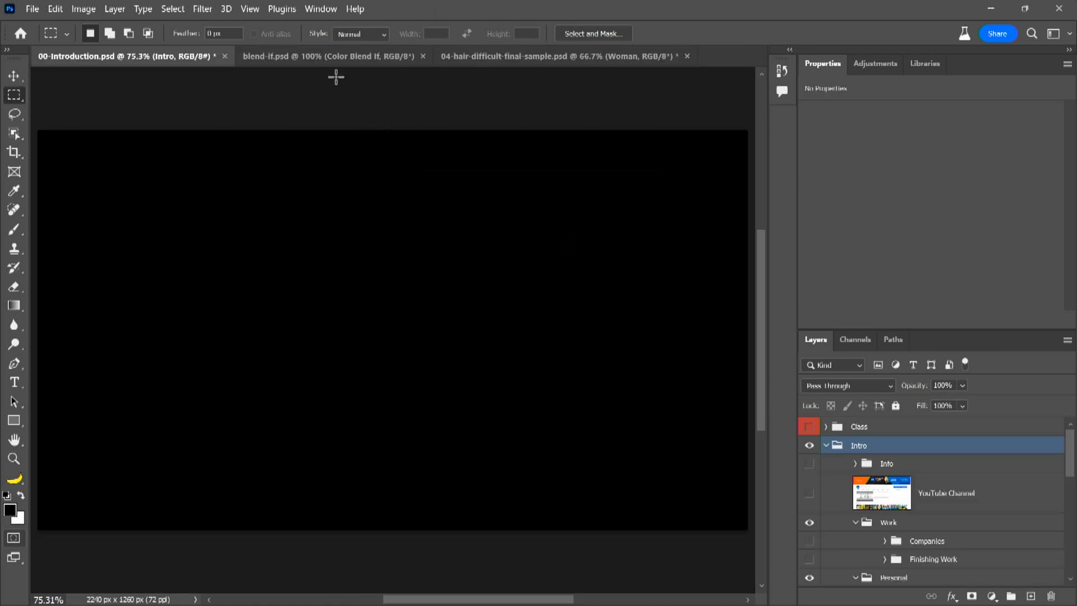
left_click(32, 9)
left_click(46, 40)
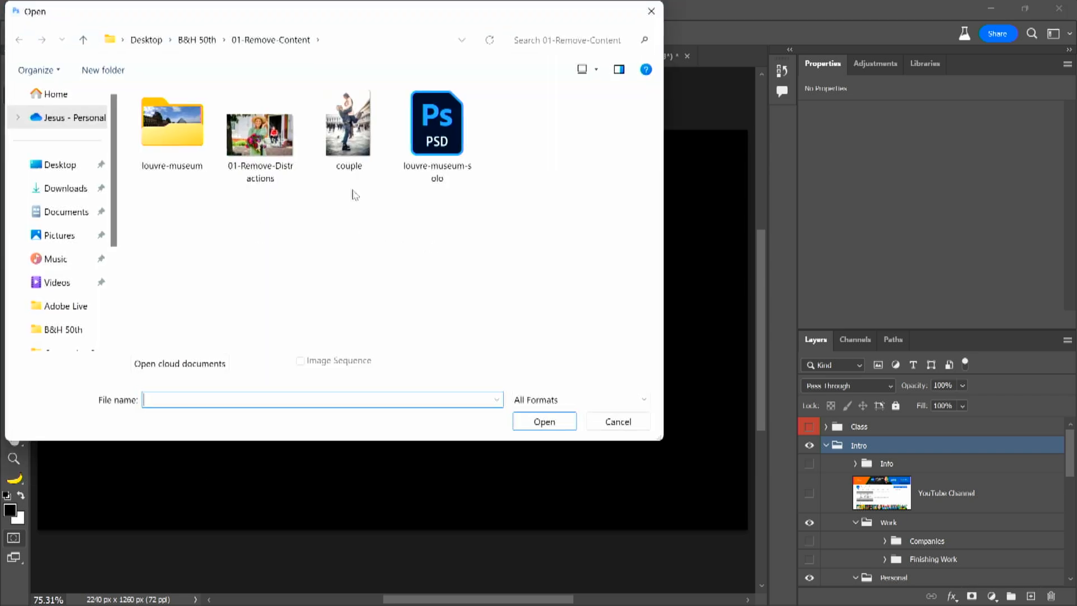
double_click(354, 149)
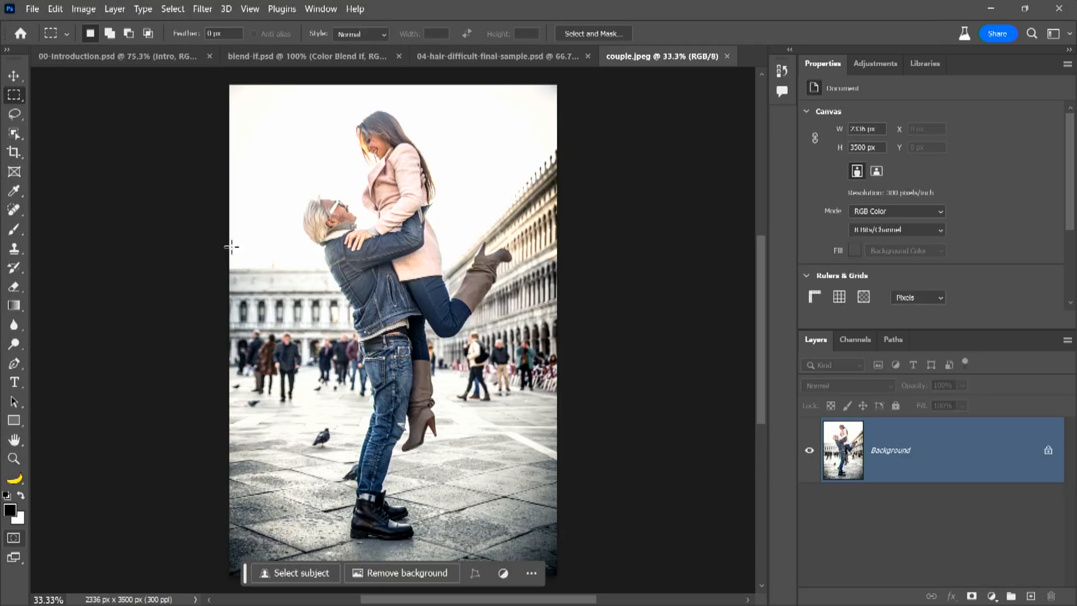
Lasso the background people on both sides of the couple, adding the small area beside the woman's boot to the selection.
left_click(13, 113)
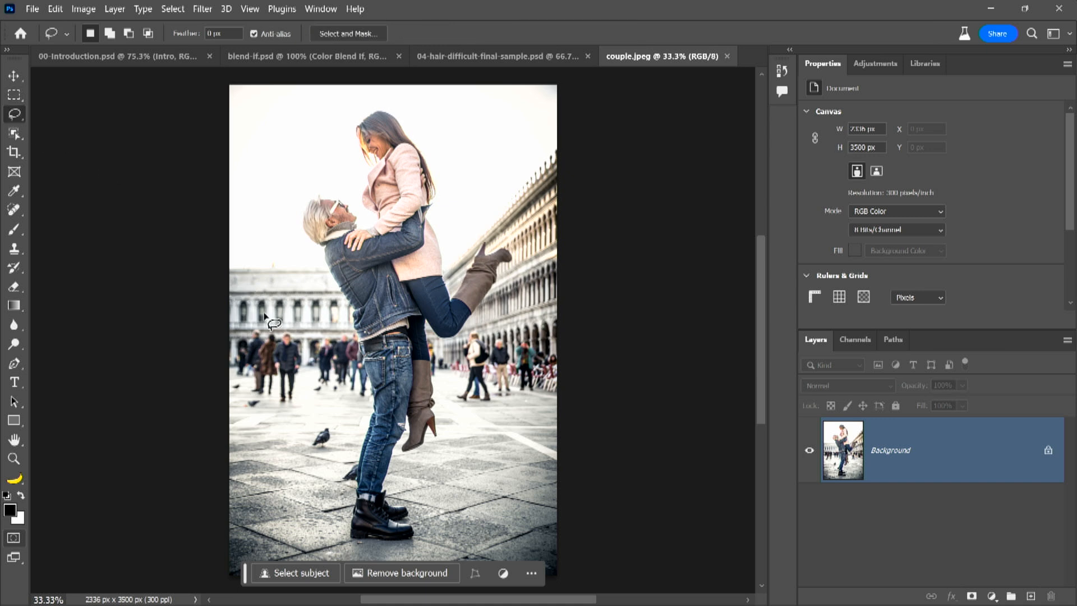
mouse_move(242, 318)
left_mouse_down()
mouse_move(211, 353)
mouse_move(246, 393)
mouse_move(328, 413)
mouse_move(373, 397)
mouse_move(361, 333)
mouse_move(259, 324)
left_mouse_up()
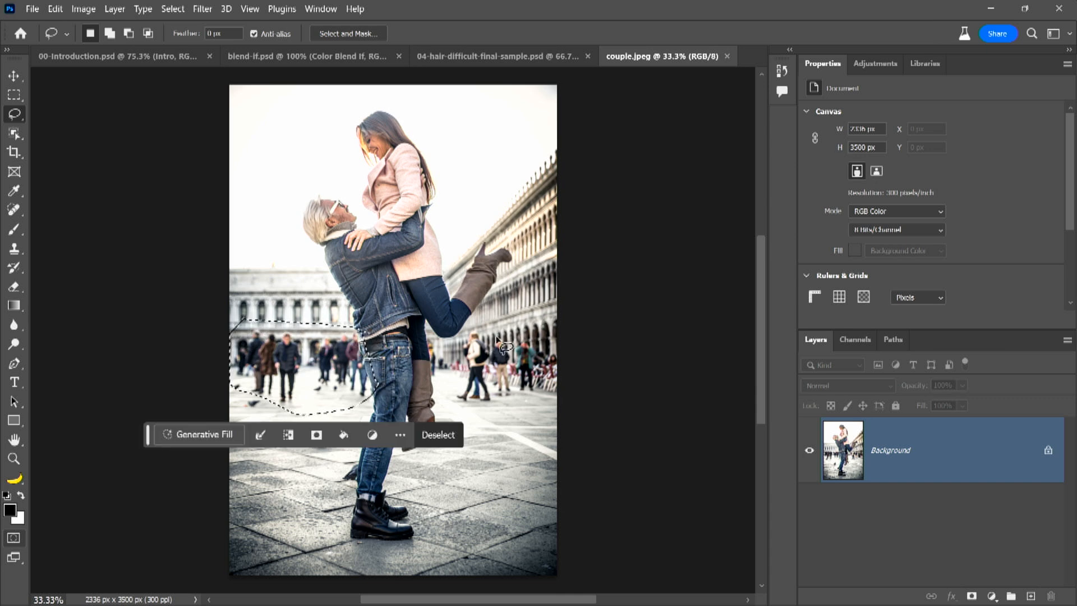
mouse_move(560, 357)
left_mouse_down()
mouse_move(569, 373)
mouse_move(525, 329)
left_mouse_up()
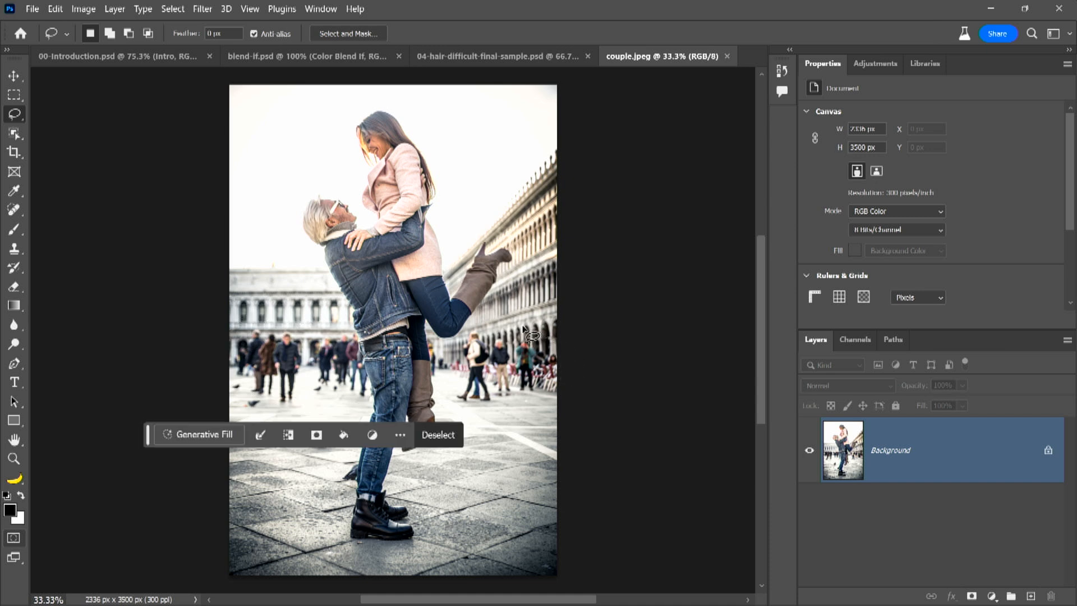
key("ctrl+z")
mouse_move(583, 367)
left_mouse_down()
mouse_move(528, 336)
mouse_move(463, 333)
mouse_move(458, 403)
mouse_move(541, 401)
mouse_move(557, 370)
left_mouse_up()
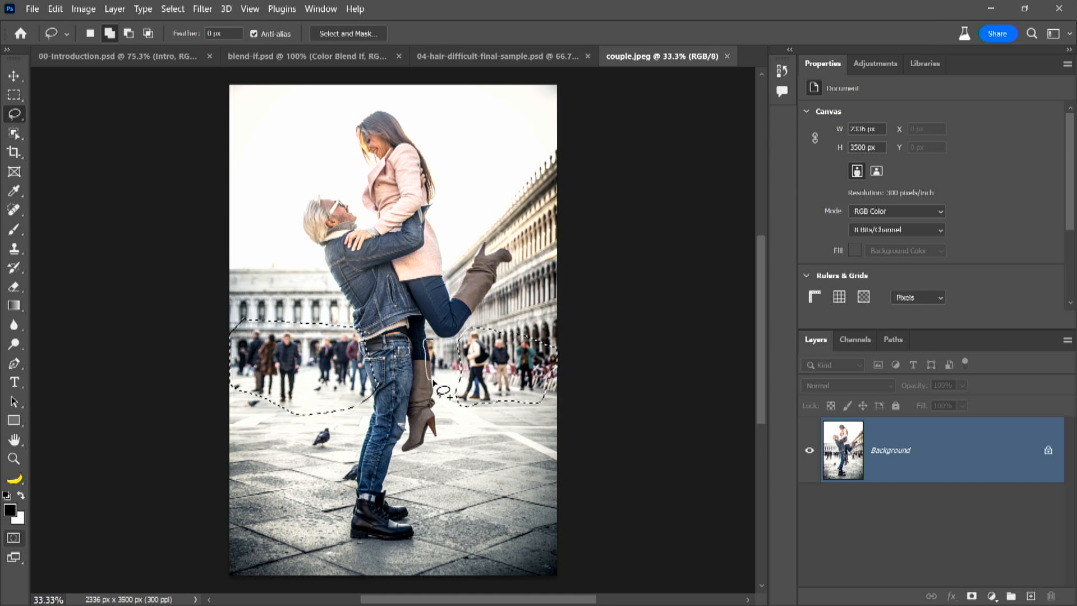
left_click_drag(437, 346, 438, 348)
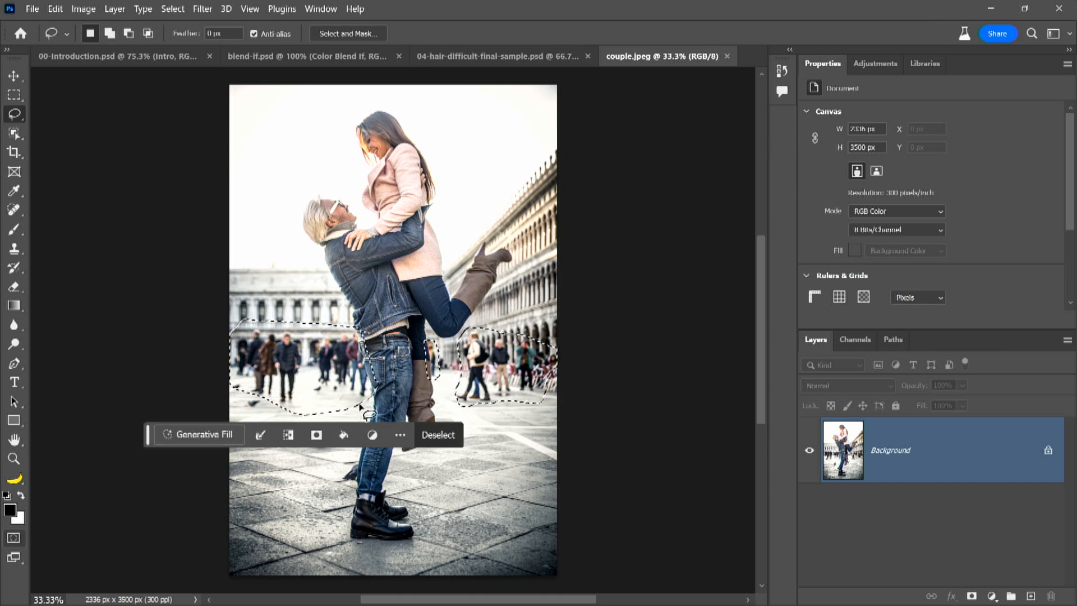
Remove the selected crowd using Generative Fill with an empty prompt, compare the variations and keep the second one.
left_click(195, 429)
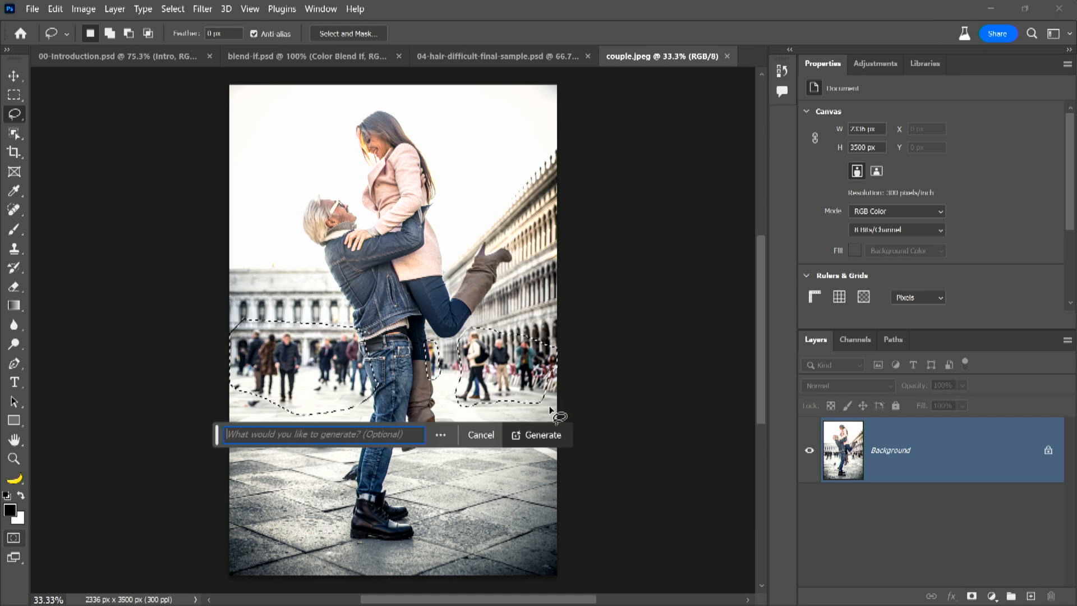
left_click(552, 430)
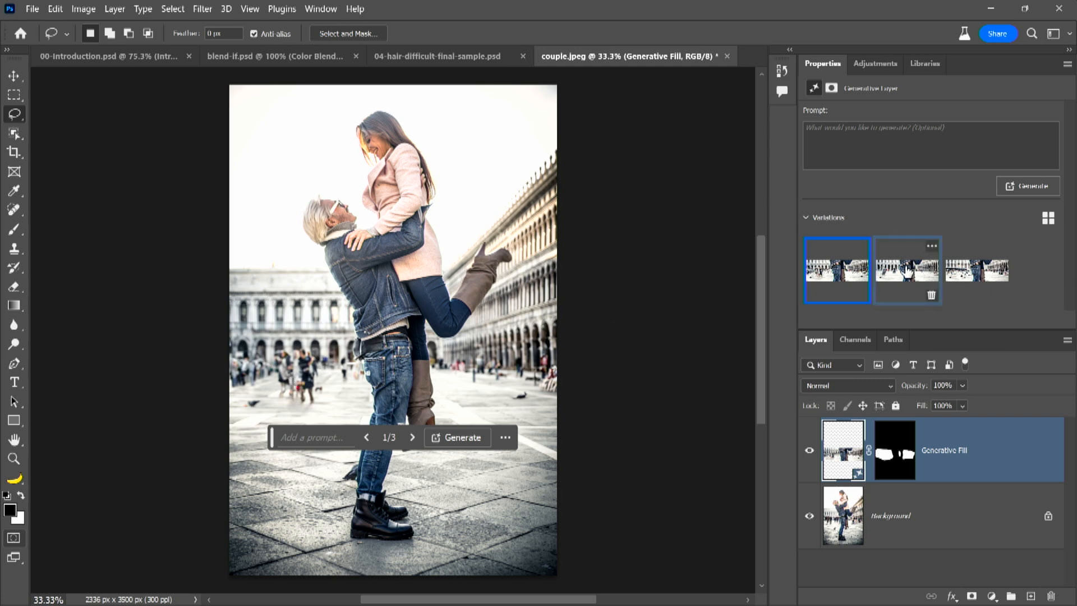
left_click(908, 270)
left_click(969, 273)
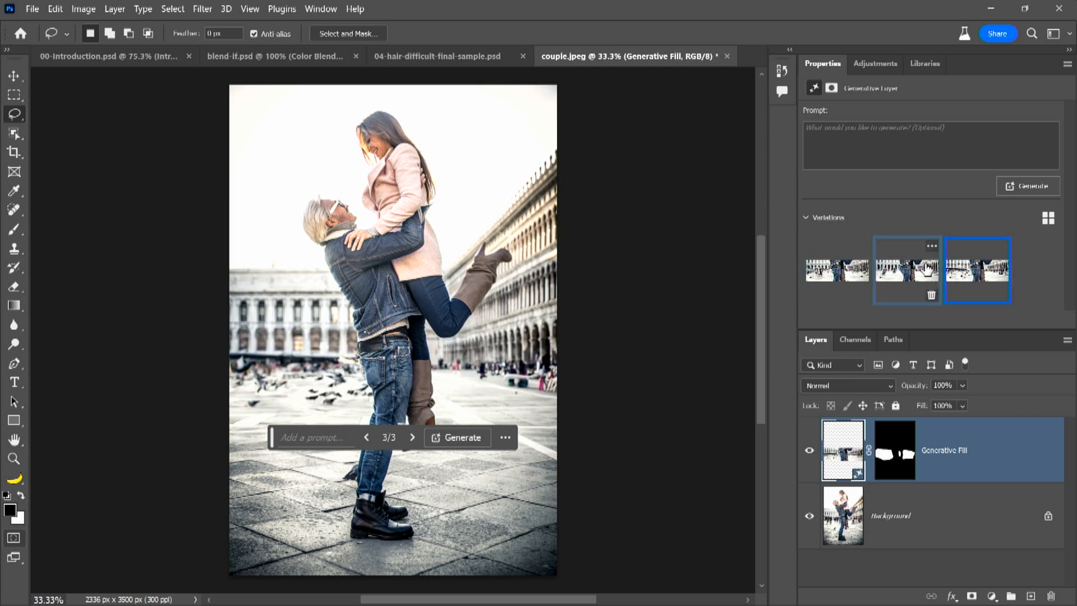
left_click(923, 272)
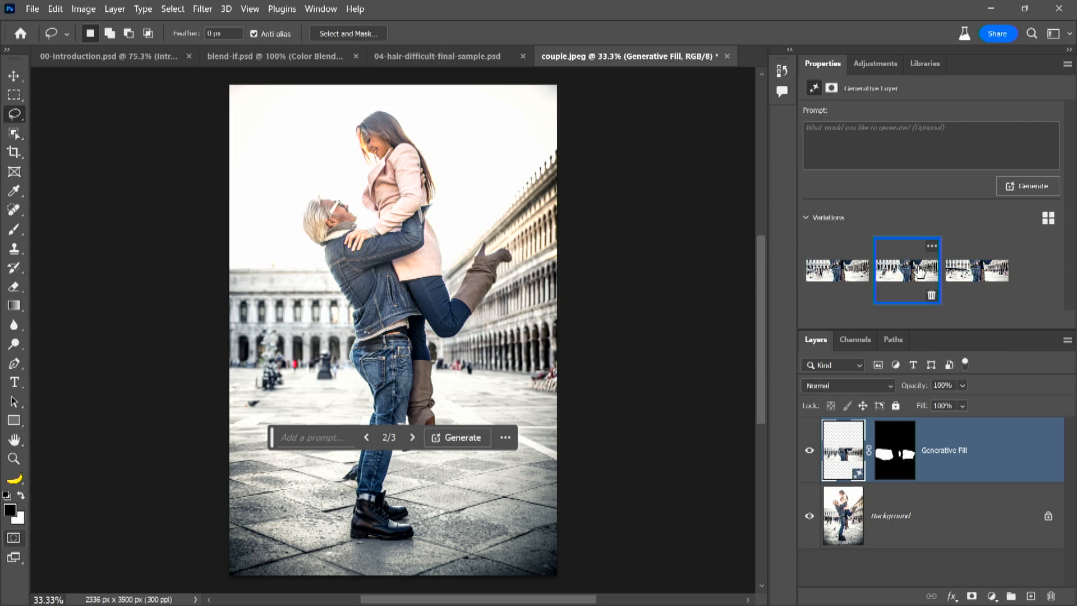
Lasso the dark statue-like shape to the left of the couple and replace it using Generative Fill with an empty prompt.
mouse_move(294, 360)
left_mouse_down()
mouse_move(285, 397)
mouse_move(271, 413)
mouse_move(251, 411)
mouse_move(242, 399)
mouse_move(266, 340)
mouse_move(290, 328)
left_mouse_up()
left_click(188, 434)
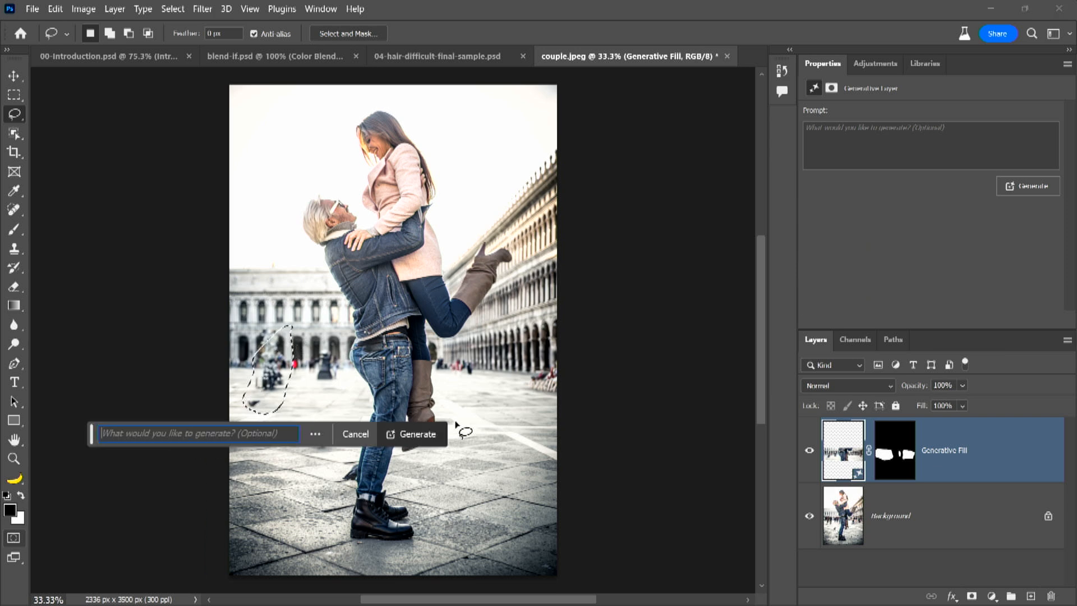
left_click(412, 435)
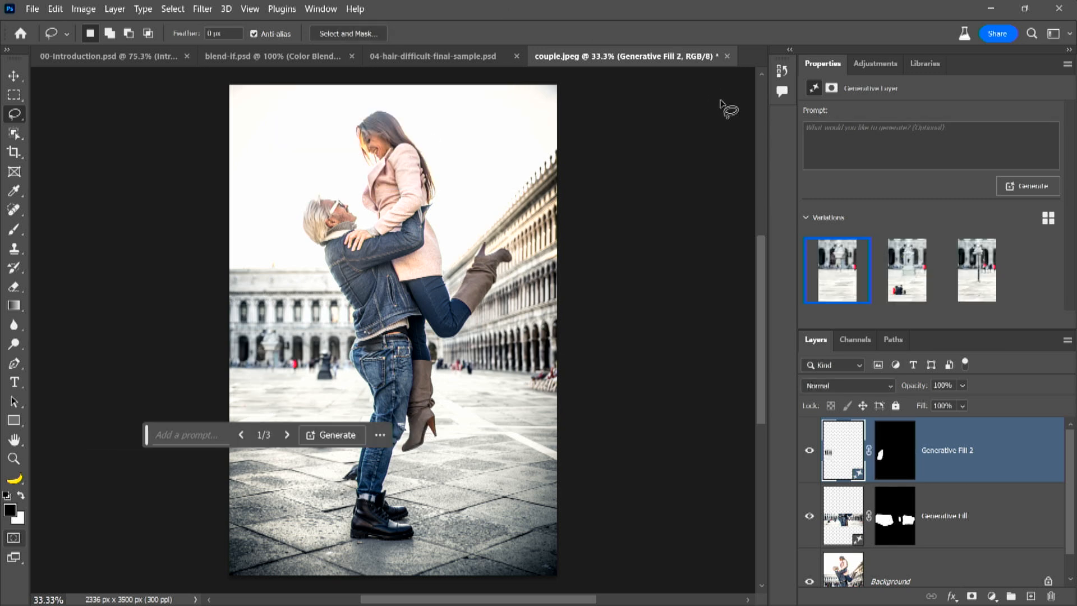
Close couple.jpeg, blend-if.psd and 04-hair-difficult-final-sample.psd without saving, leaving only 00-Introduction.psd open.
left_click(727, 56)
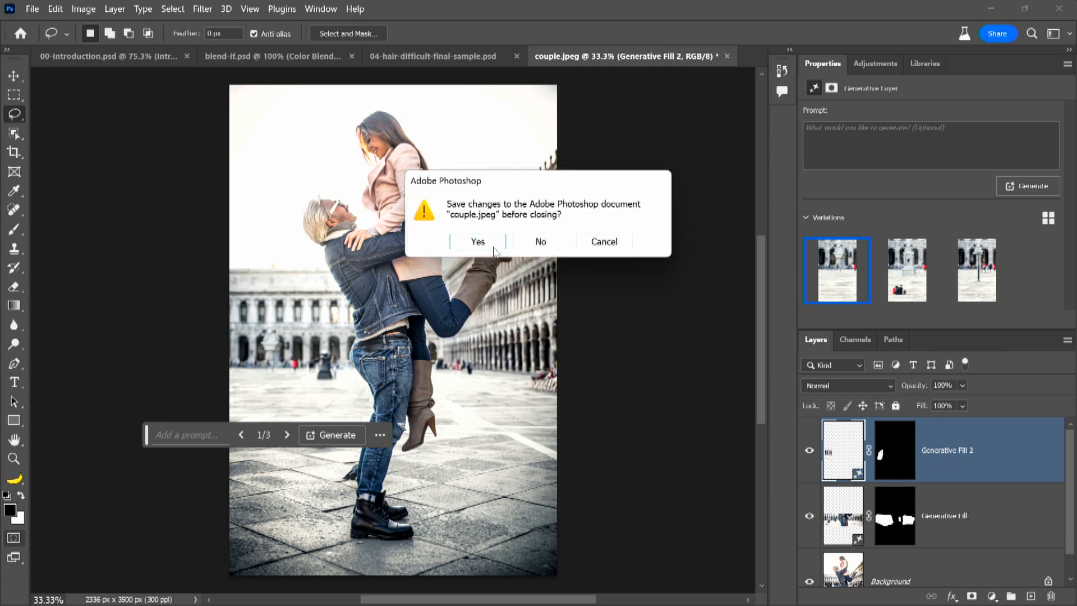
left_click(541, 242)
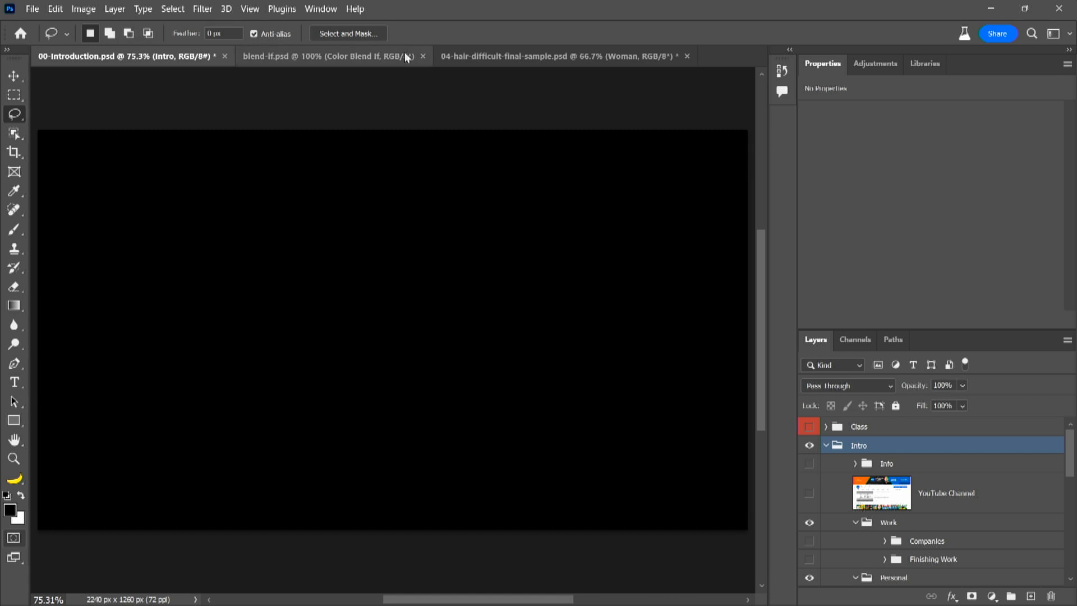
left_click(422, 56)
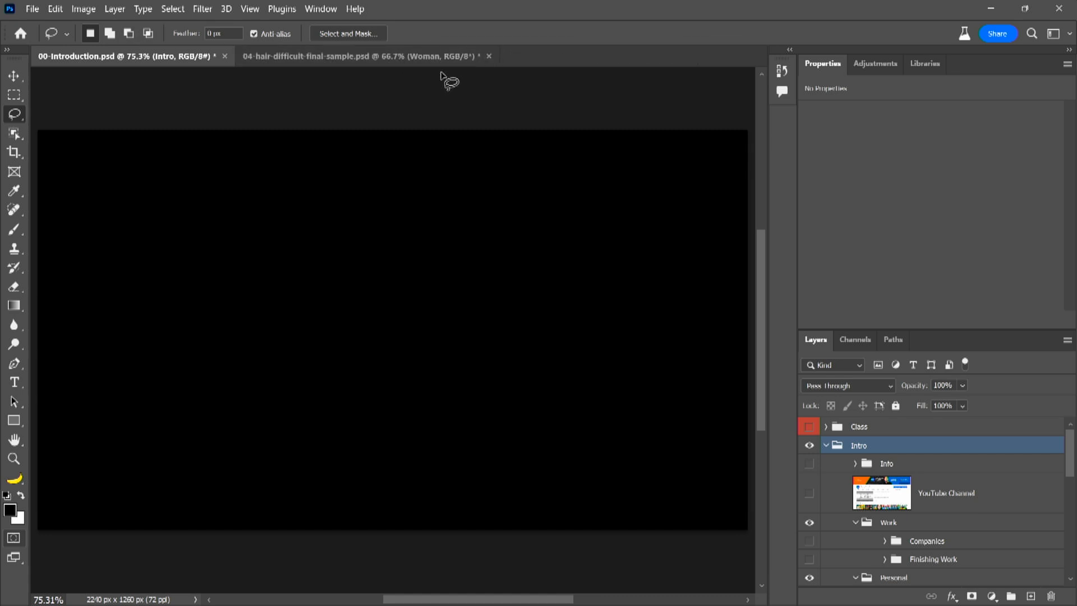
left_click(489, 56)
left_click(541, 242)
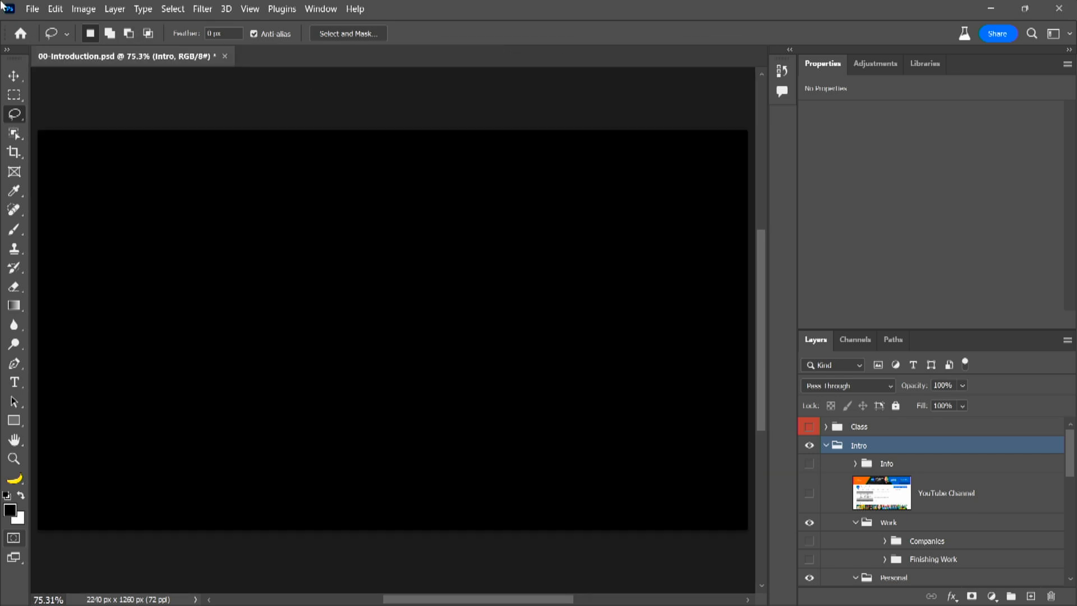
Open 05-add-content.jpg, lasso around the man's raised fist and run Generative Fill with the prompt "coffee cup".
left_click(34, 9)
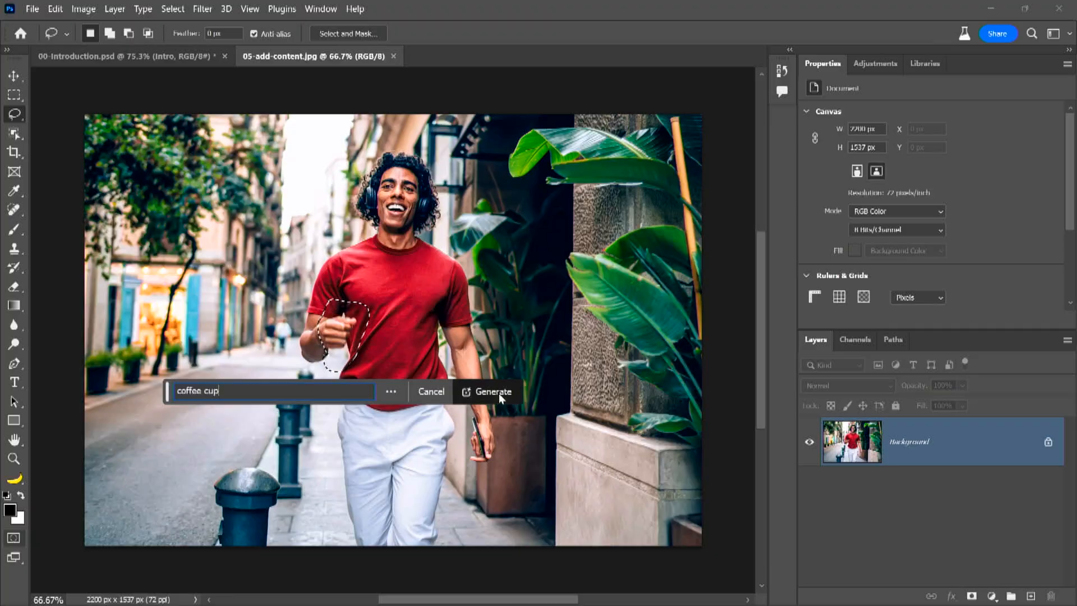
left_click(499, 393)
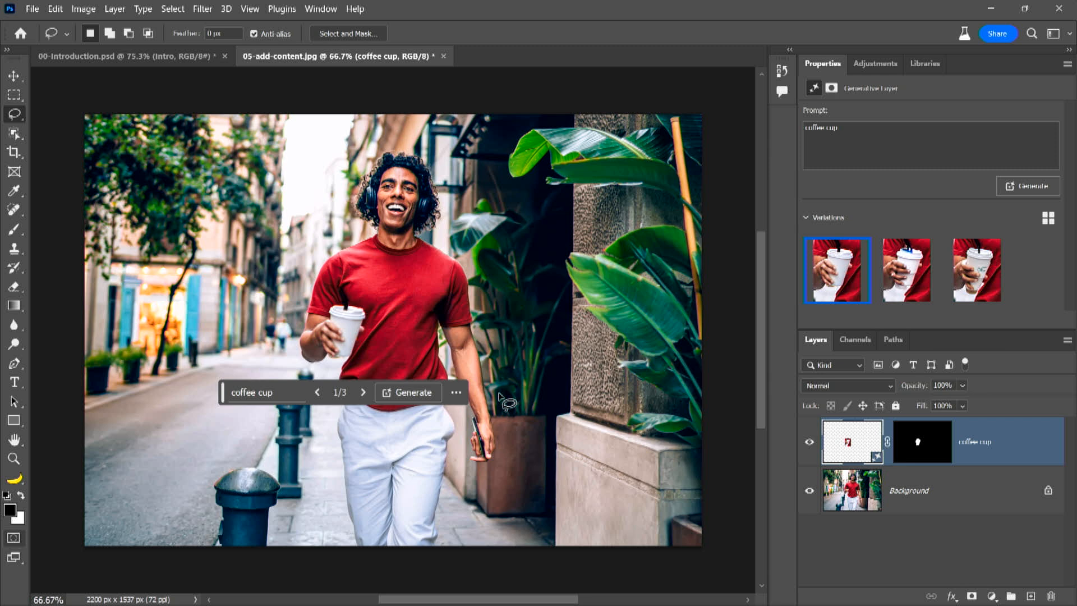
Lasso around the man's white trousers and replace them using Generative Fill with the prompt "blue jeans".
left_click(396, 407)
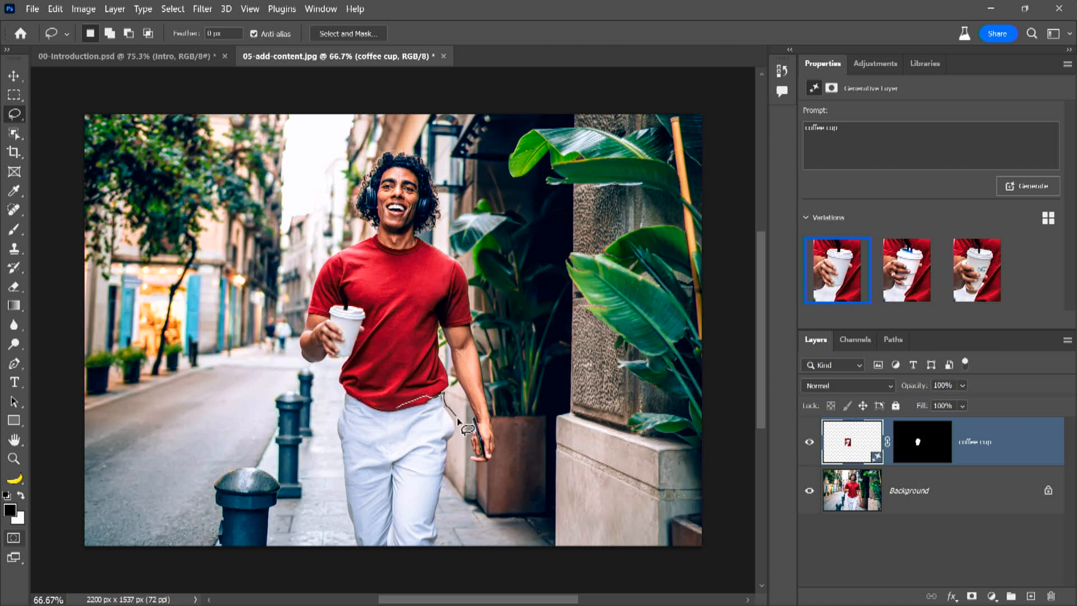
mouse_move(457, 443)
left_mouse_down()
mouse_move(454, 548)
mouse_move(358, 553)
left_mouse_up()
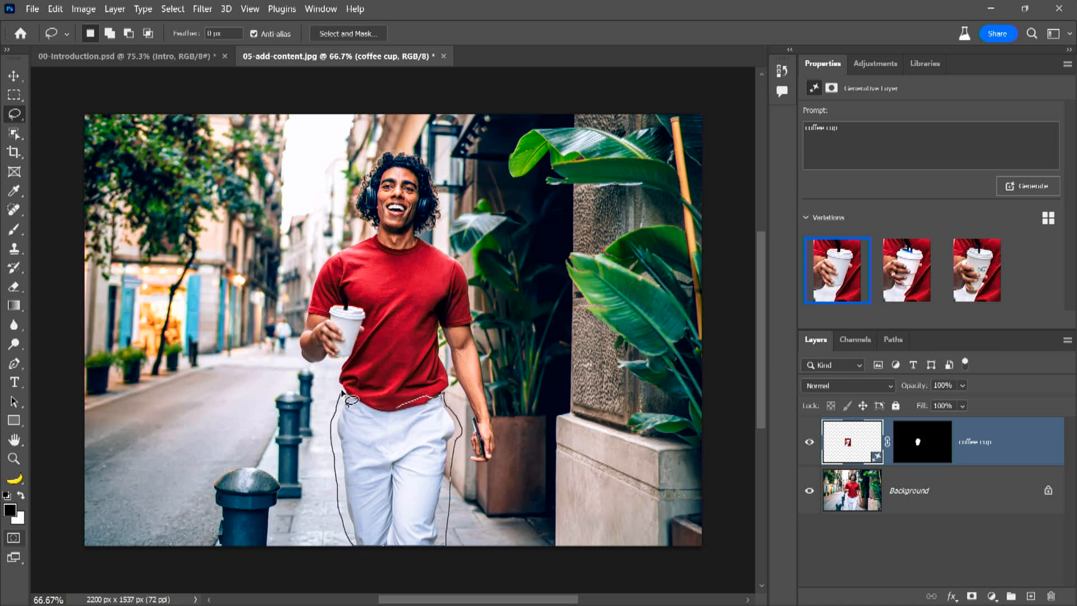
left_click_drag(361, 409, 397, 416)
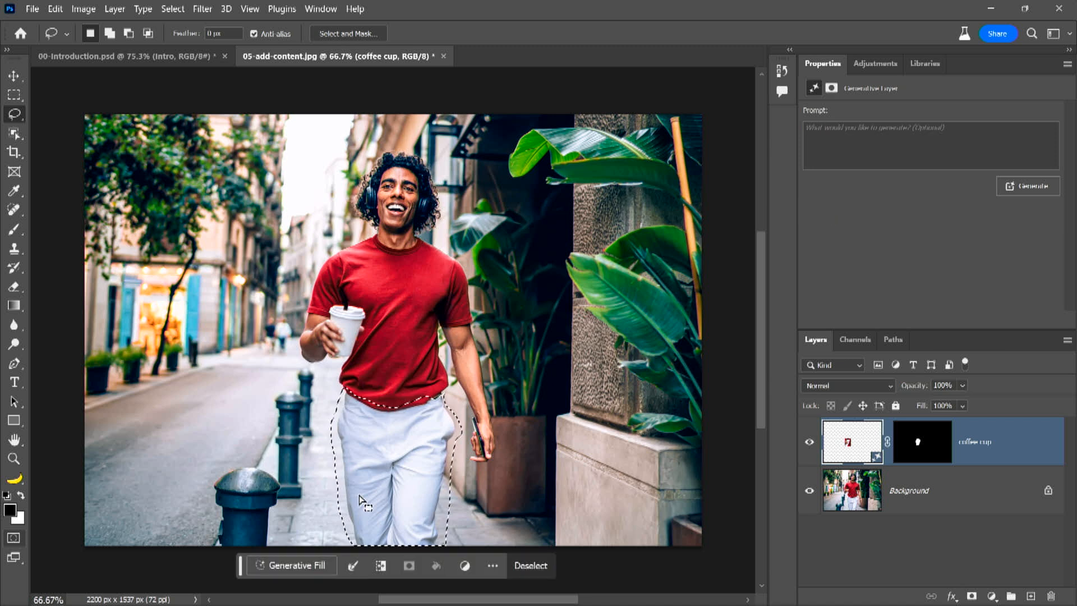
left_click(312, 565)
type("blue ")
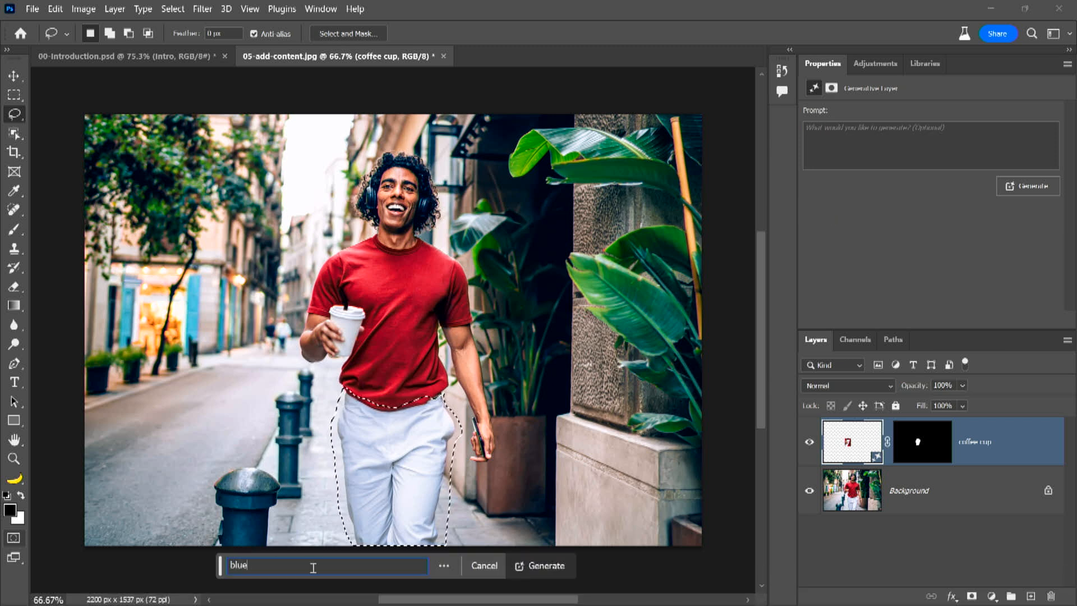
type("jeans")
key("Return")
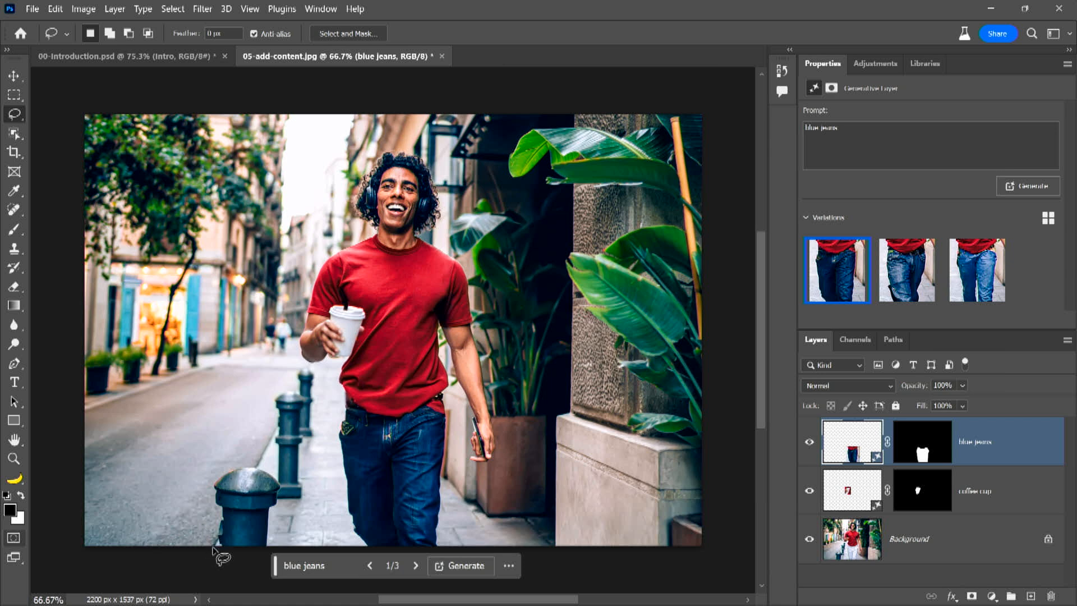
Lasso the road to the left of the man, extending the selection along the bollards and up to the distant pedestrians.
mouse_move(164, 343)
left_mouse_down()
mouse_move(160, 395)
mouse_move(251, 415)
mouse_move(263, 213)
mouse_move(193, 357)
mouse_move(243, 279)
mouse_move(235, 350)
mouse_move(247, 291)
mouse_move(203, 368)
mouse_move(149, 331)
mouse_move(187, 287)
mouse_move(193, 198)
mouse_move(233, 210)
mouse_move(288, 161)
mouse_move(268, 196)
mouse_move(244, 201)
mouse_move(277, 191)
mouse_move(269, 214)
mouse_move(292, 183)
mouse_move(323, 174)
mouse_move(247, 149)
mouse_move(181, 182)
mouse_move(280, 200)
mouse_move(230, 241)
mouse_move(235, 271)
left_mouse_up()
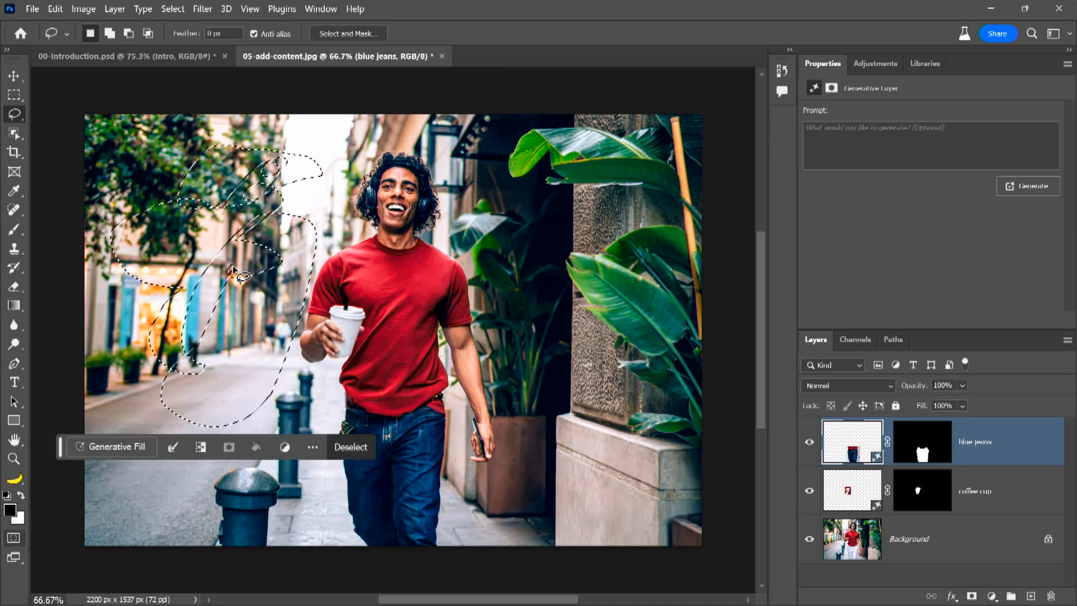
key("ctrl+d")
mouse_move(227, 355)
left_mouse_down()
mouse_move(179, 383)
mouse_move(63, 420)
mouse_move(70, 560)
mouse_move(209, 547)
left_mouse_up()
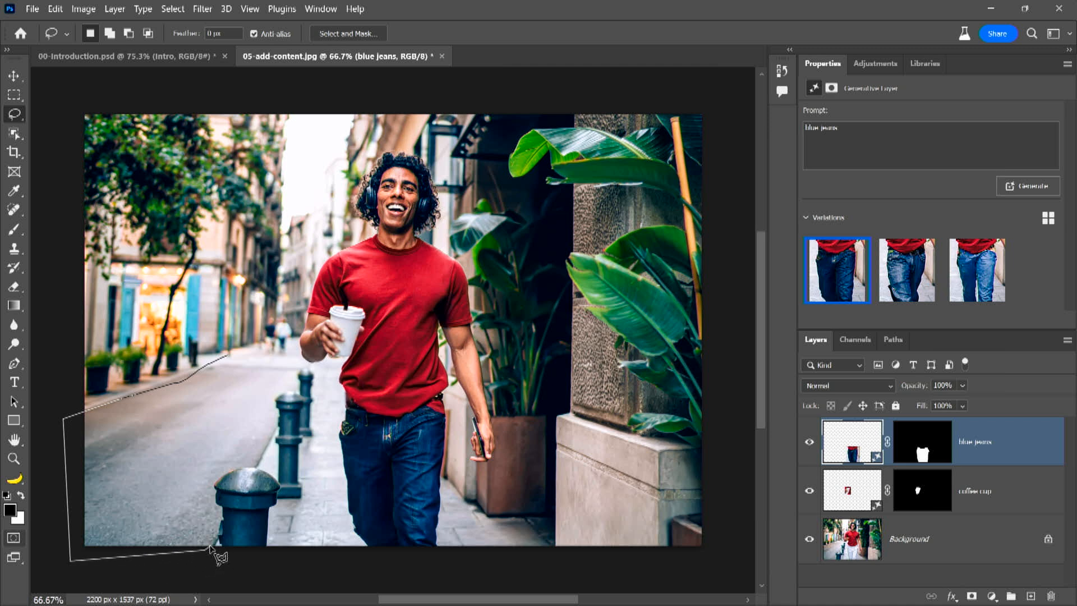
left_click_drag(211, 547, 216, 545)
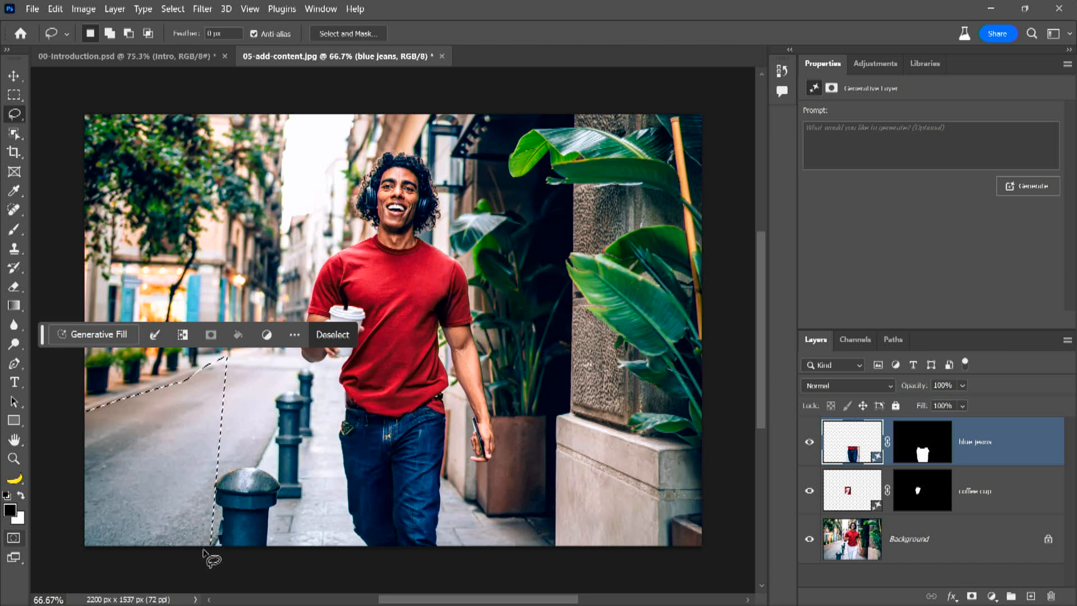
key("shift")
mouse_move(204, 551)
left_mouse_down()
mouse_move(216, 479)
mouse_move(268, 453)
mouse_move(304, 346)
left_mouse_up()
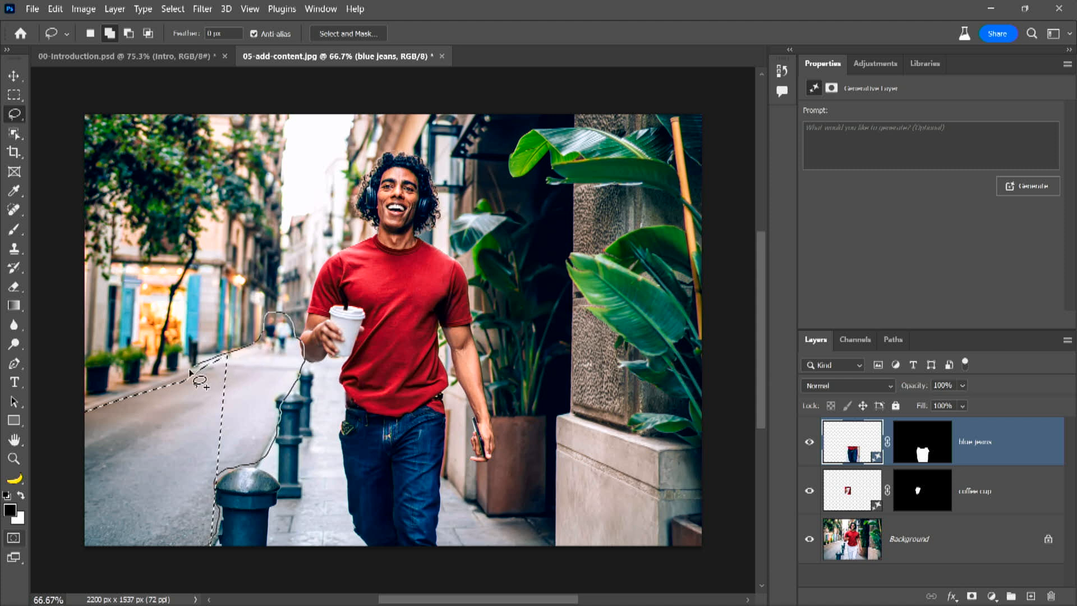
left_click_drag(158, 389, 131, 405)
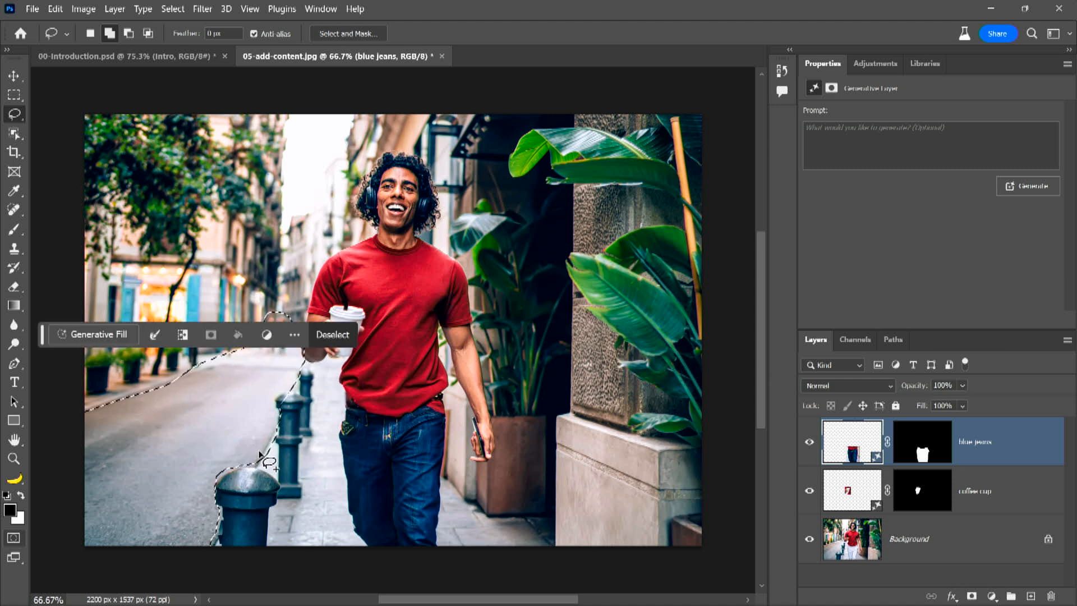
left_click_drag(258, 450, 260, 453)
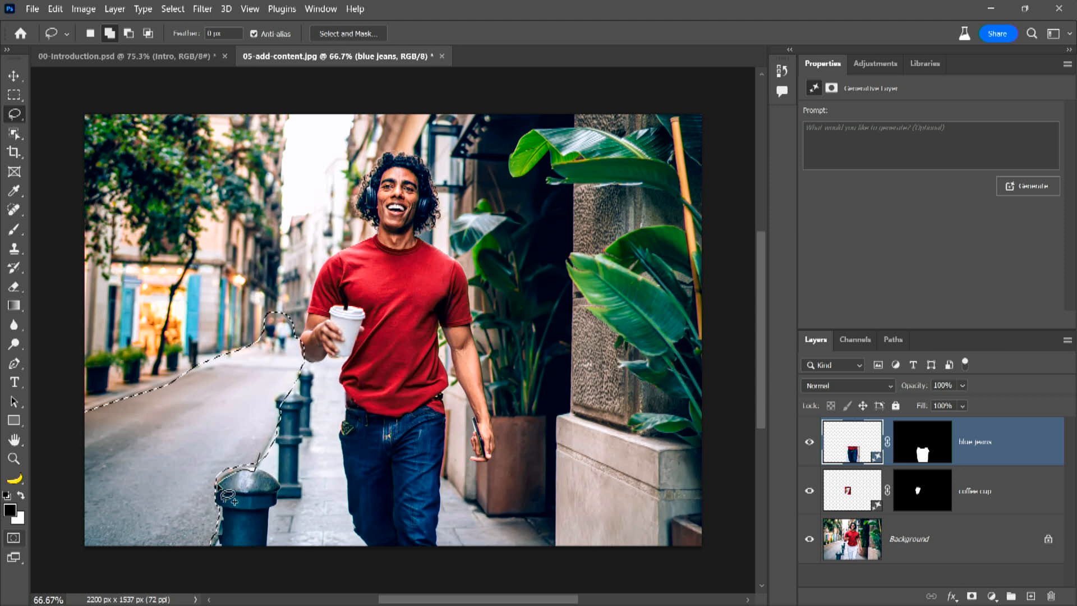
left_click_drag(198, 480, 202, 484)
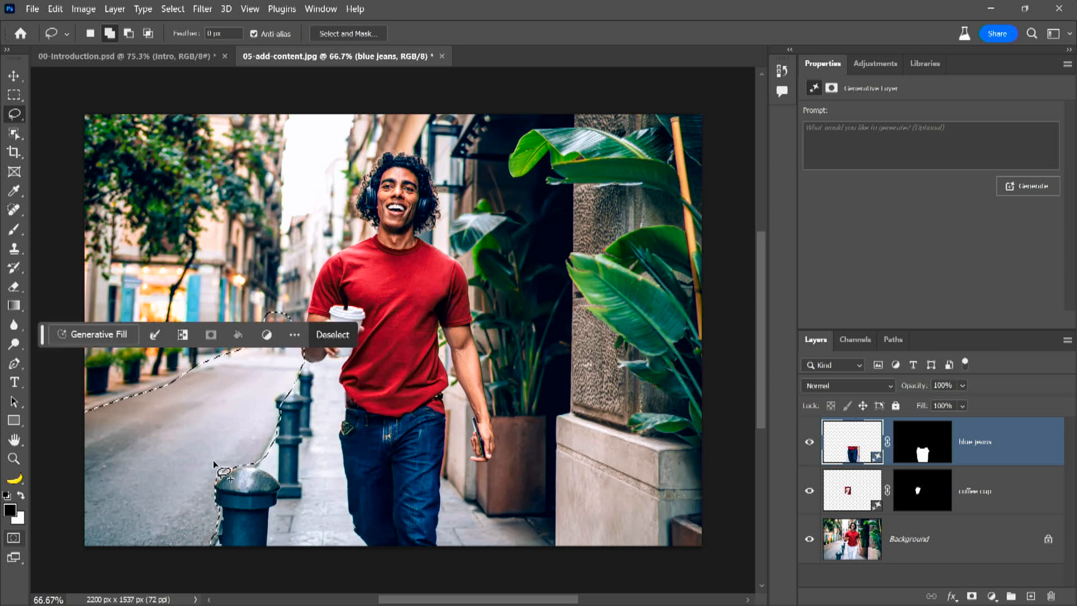
Replace the selected road using Generative Fill with the prompt "Venitian canal".
left_click(103, 340)
type("V")
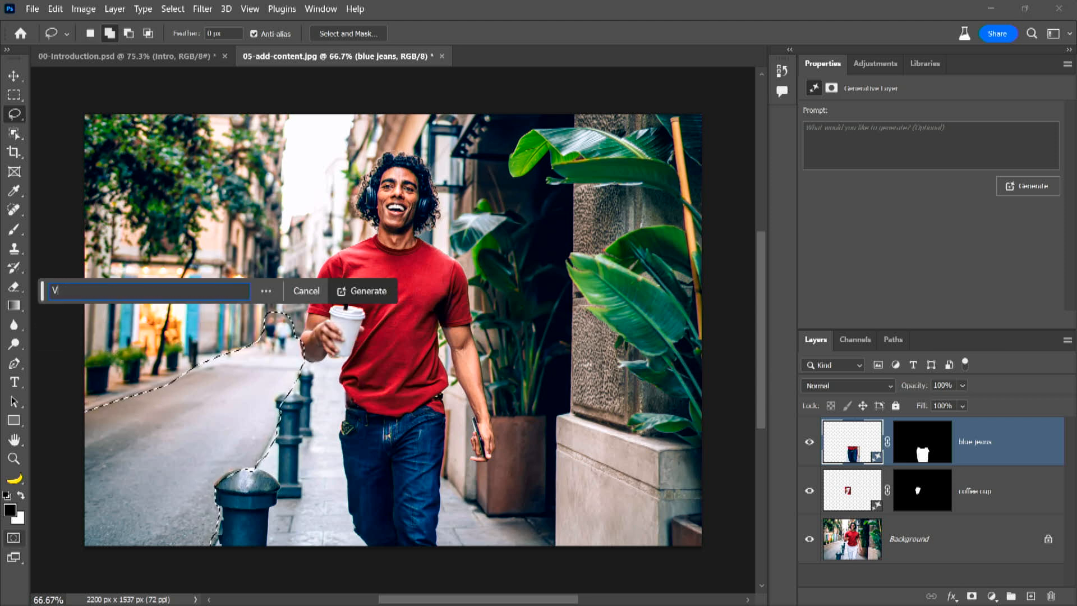
type("enitian canal")
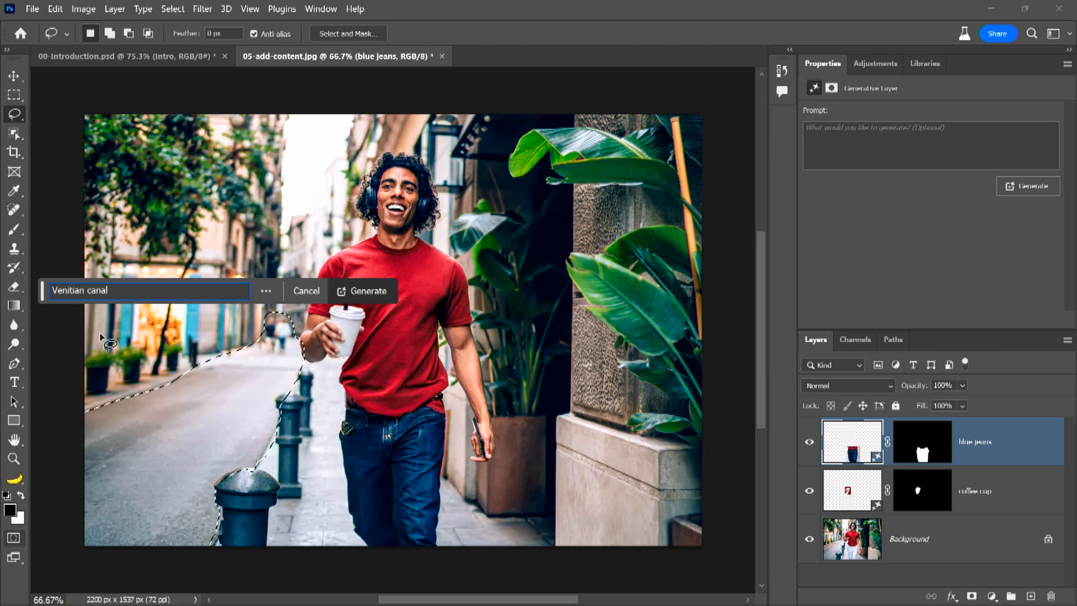
key("Return")
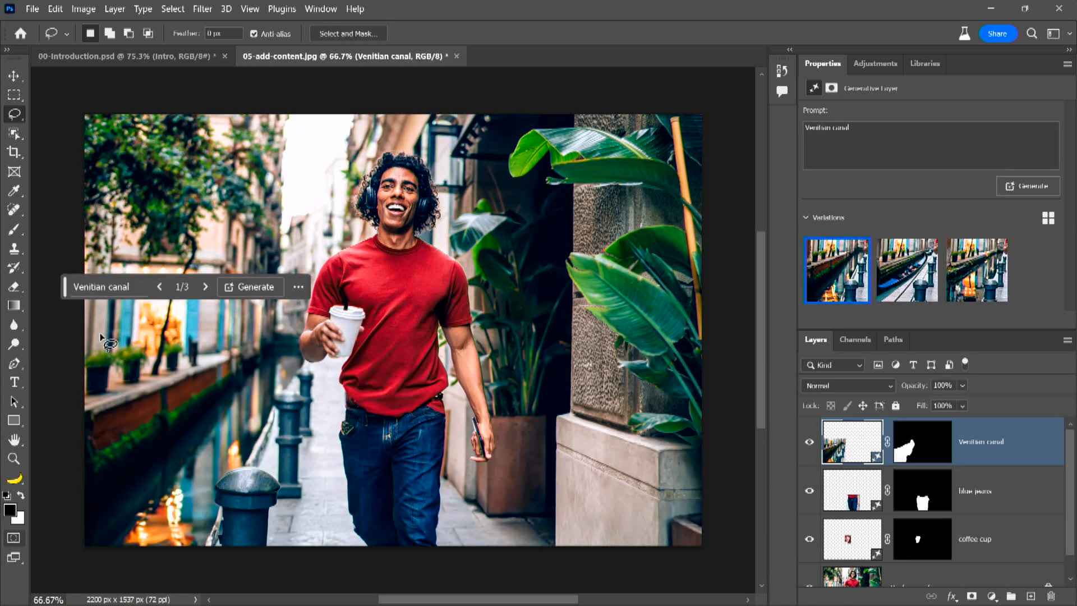
Move the contextual task bar below the photo and compare the three Venitian canal variations.
left_click_drag(64, 286, 269, 576)
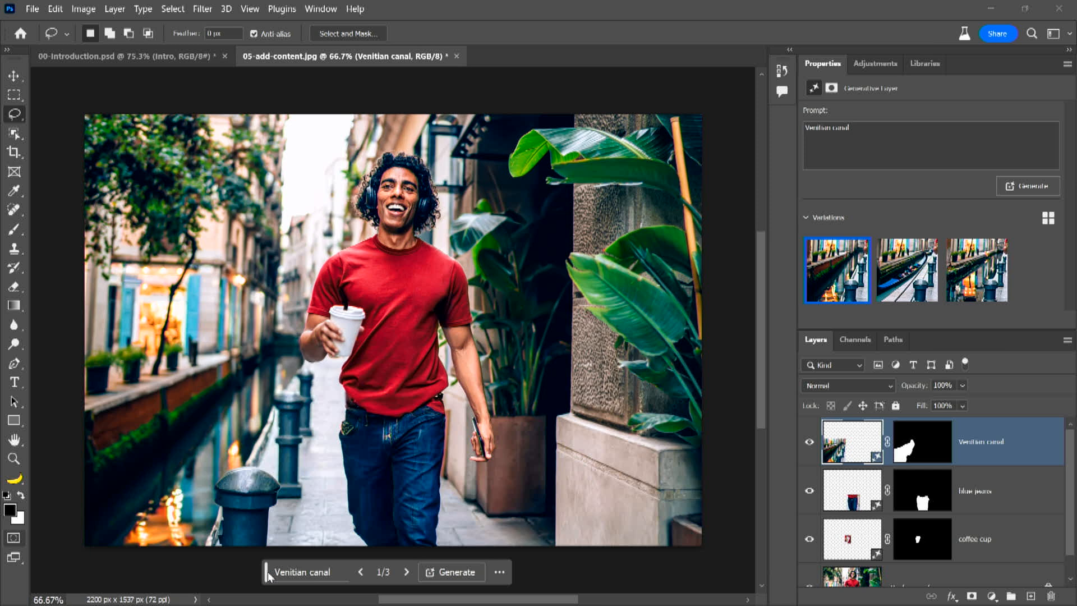
left_click(901, 279)
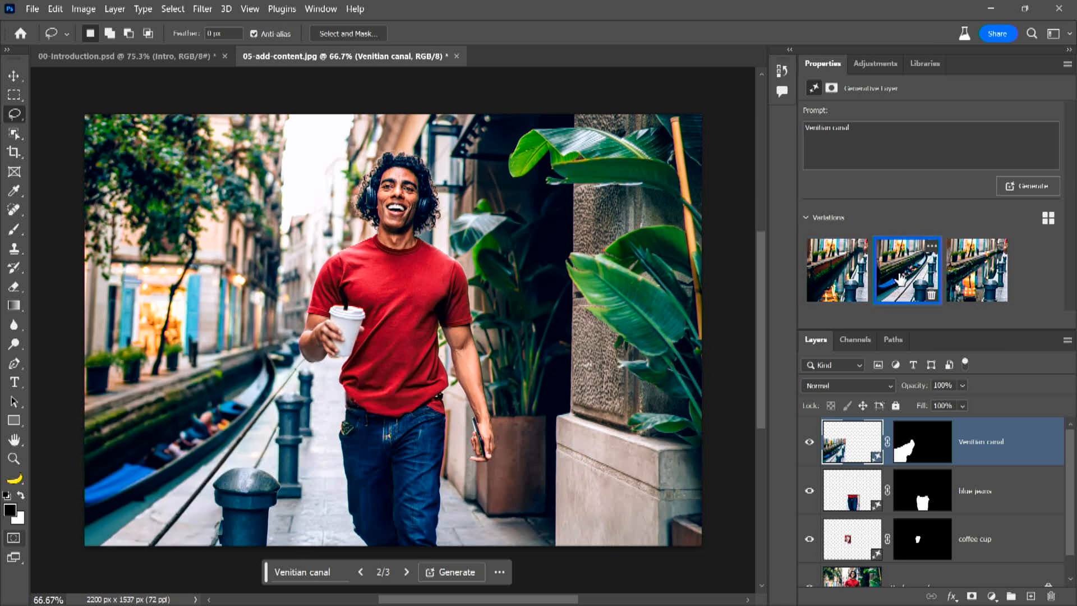
left_click(982, 278)
left_click(831, 281)
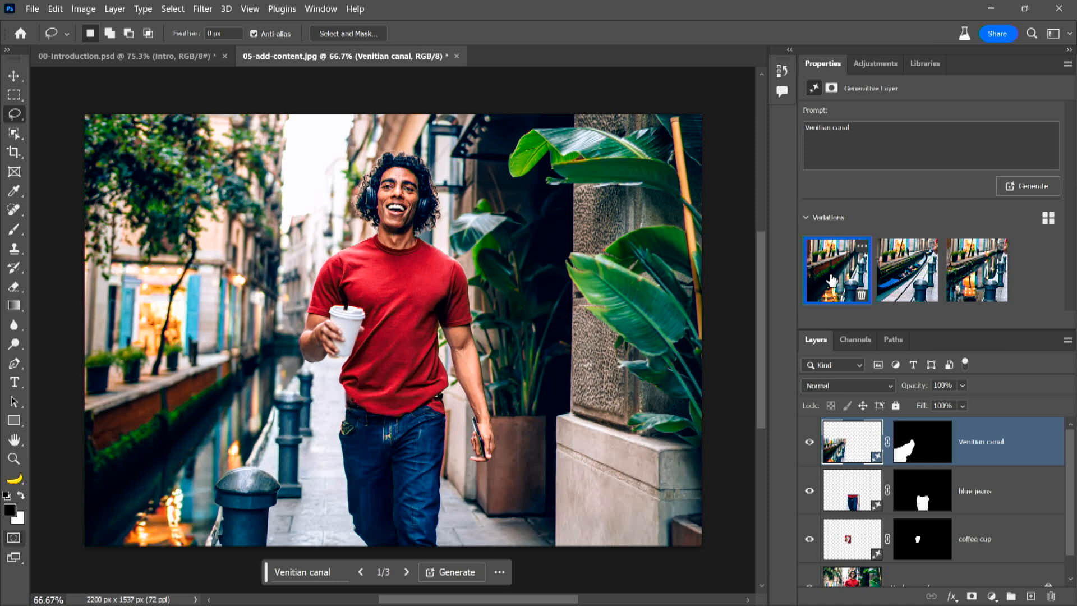
left_click(917, 272)
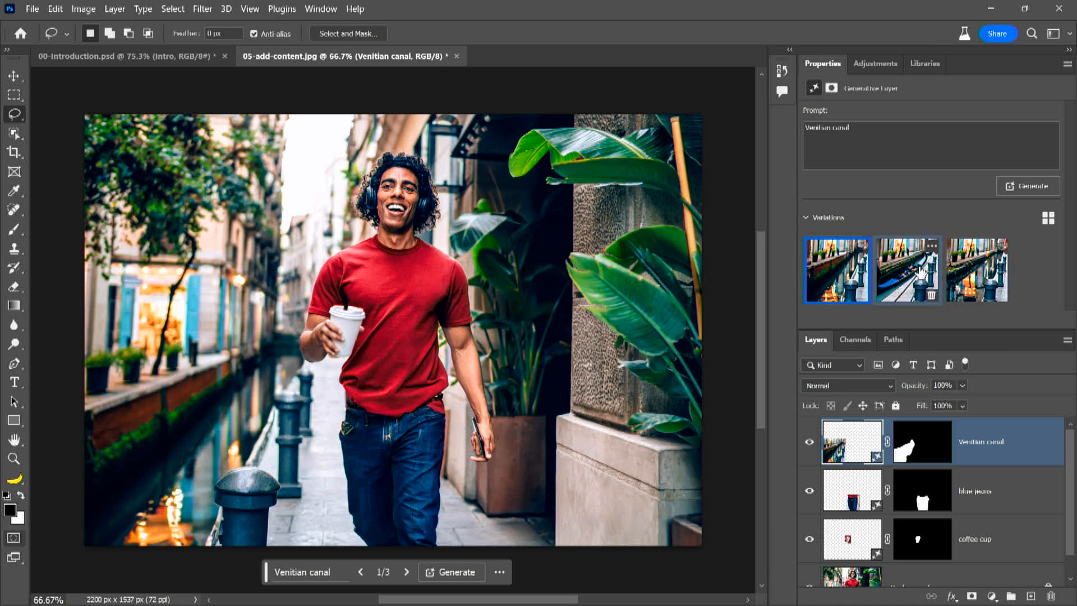
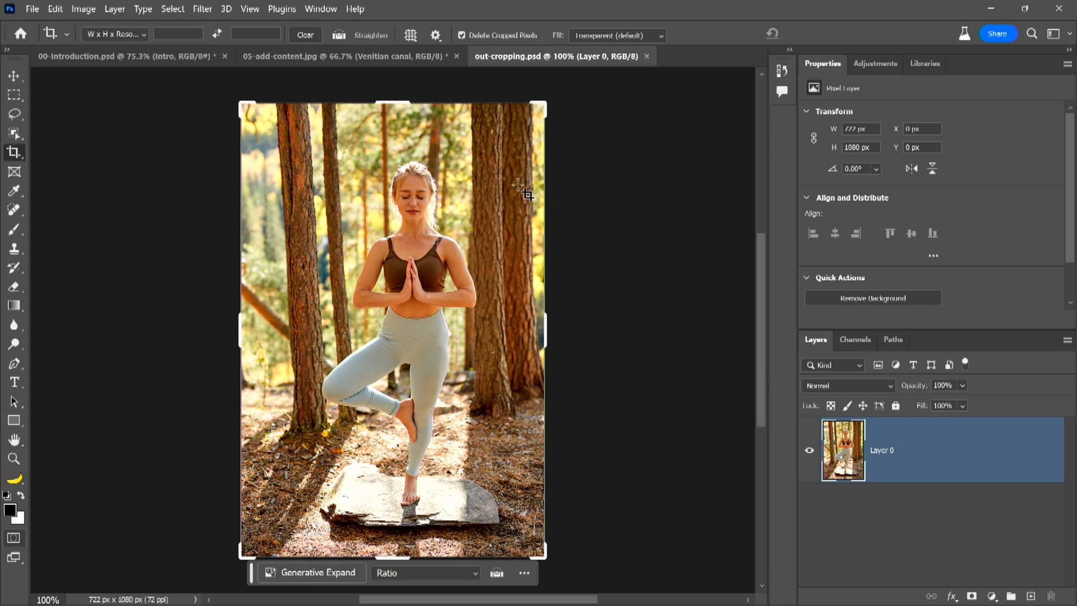
Set the crop ratio for out-cropping.psd to 16 : 9.
left_click(131, 35)
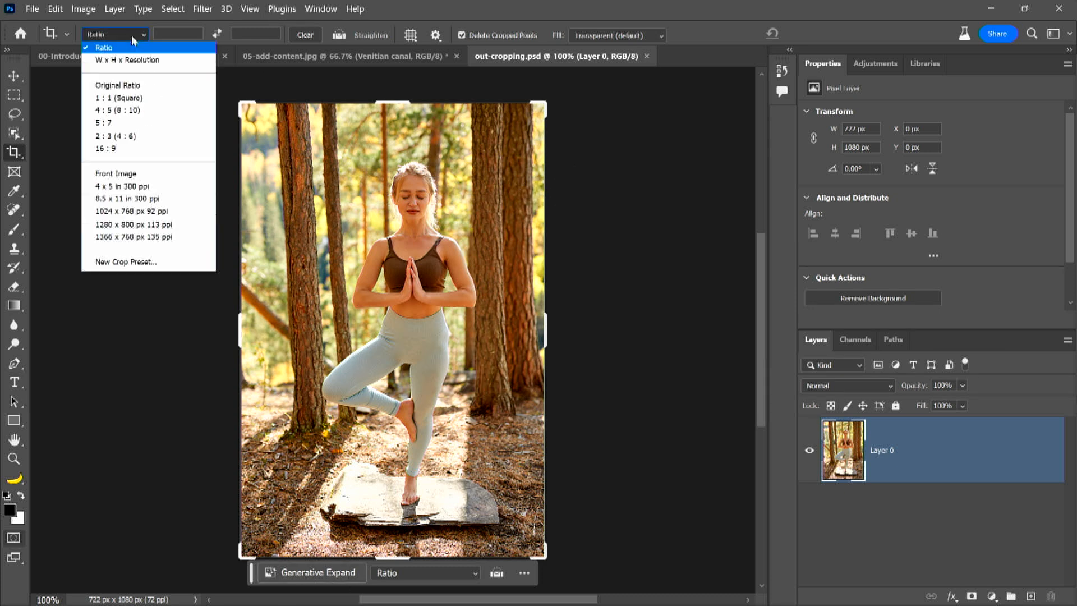
left_click(141, 148)
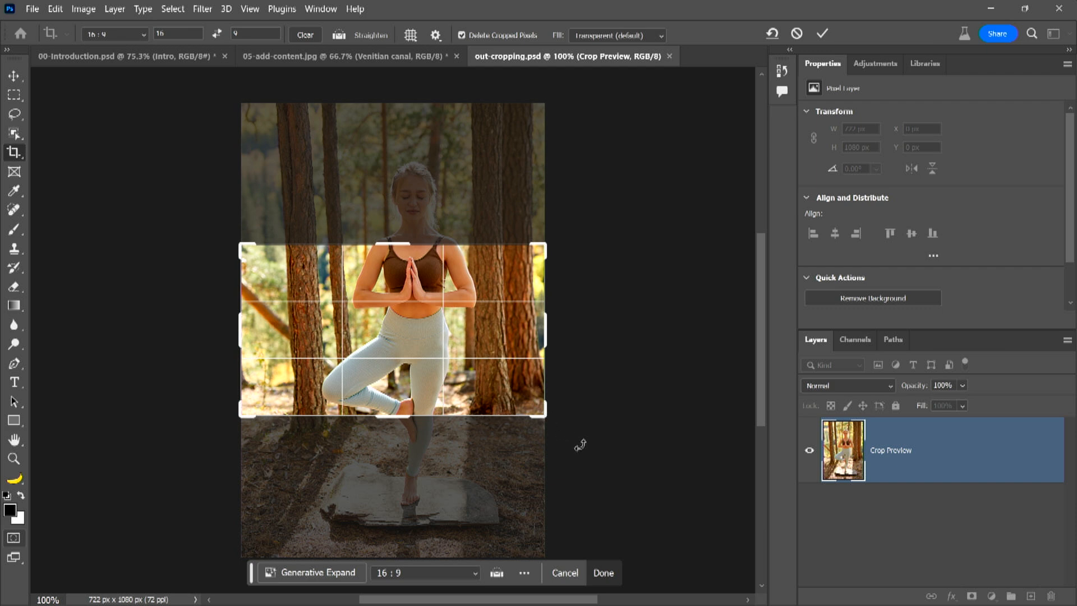
Try expanding the yoga photo's canvas to 1920 x 1080 px with Content-Aware Fill, and undo the crop.
left_click(621, 37)
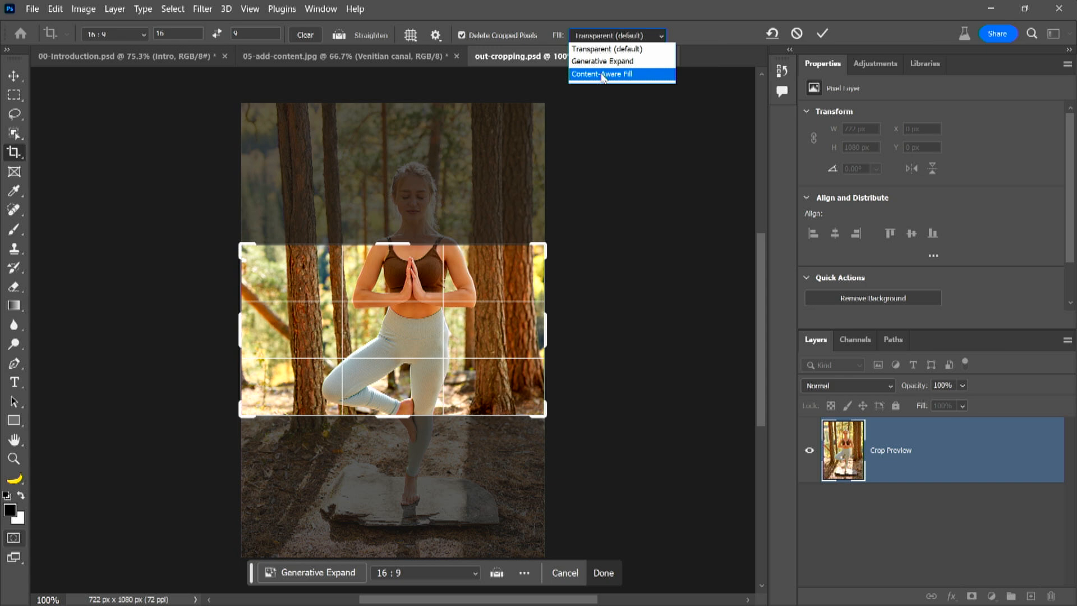
left_click(602, 75)
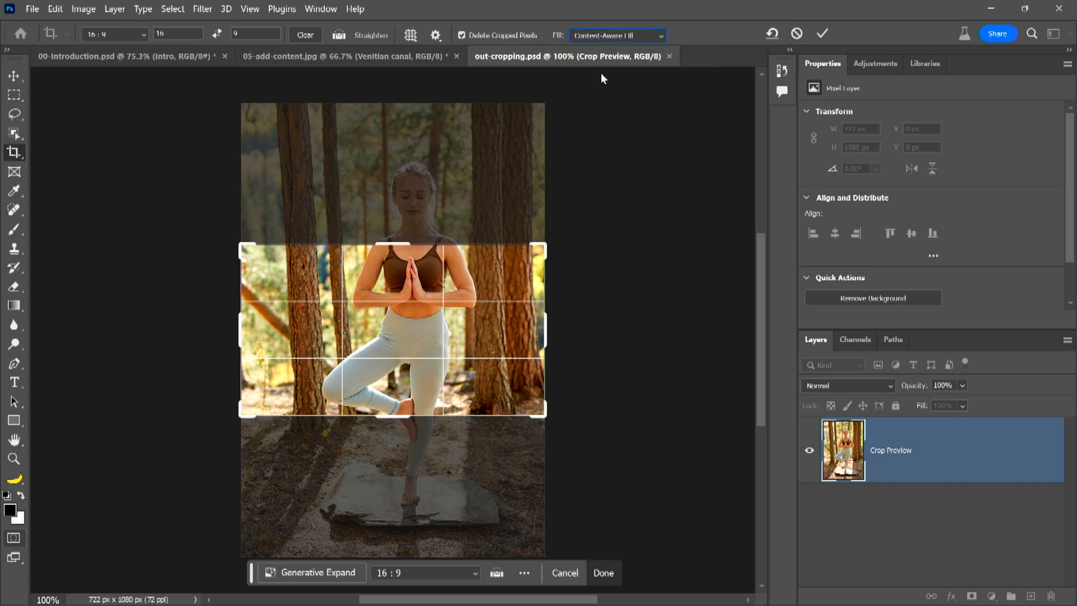
left_click_drag(546, 418, 737, 589)
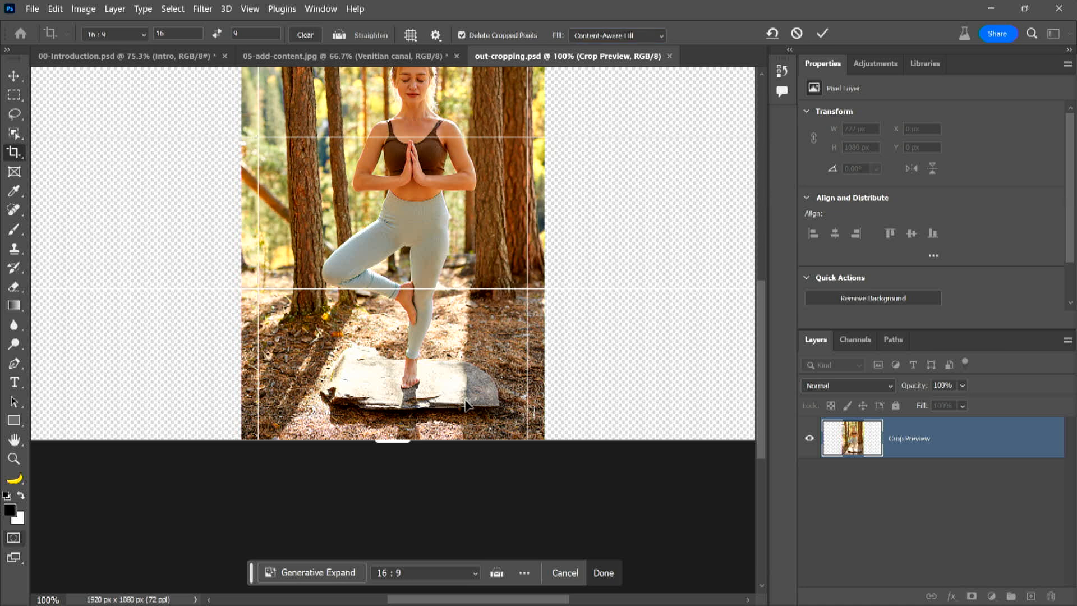
key("Return")
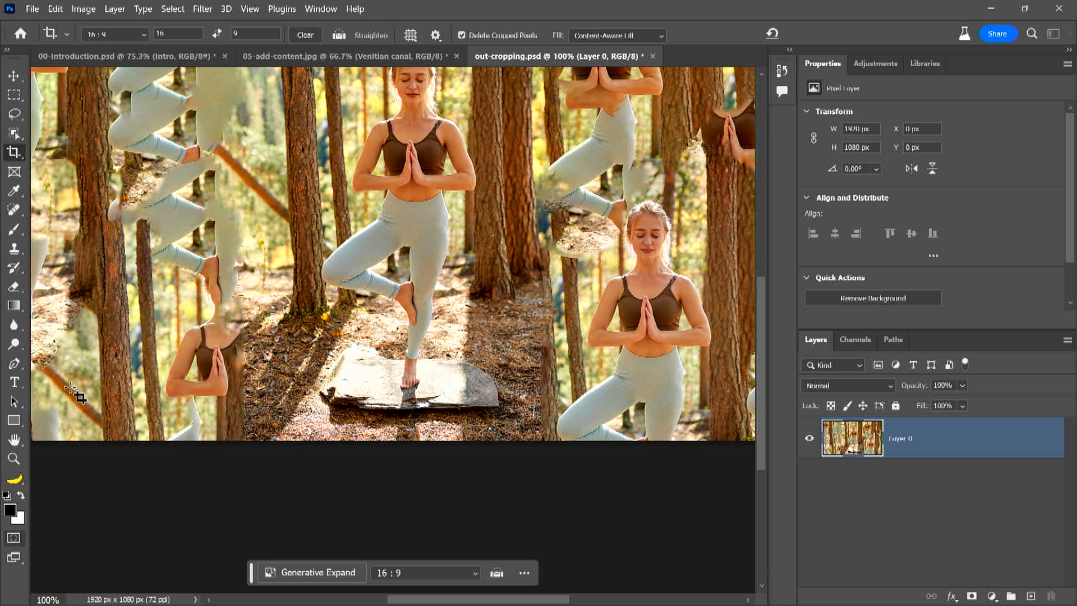
double_click(14, 439)
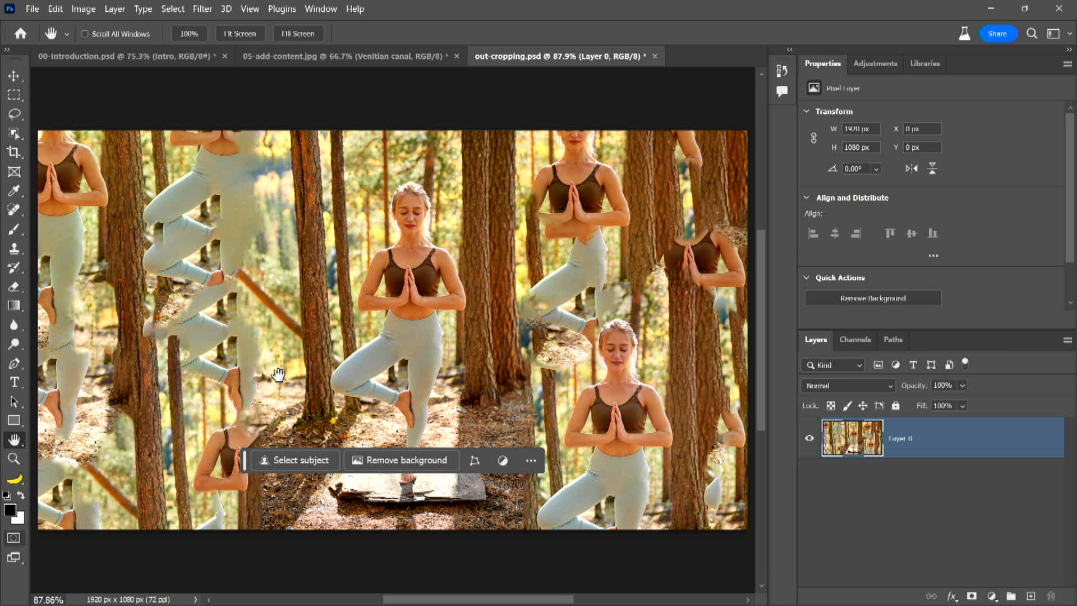
key("ctrl+z")
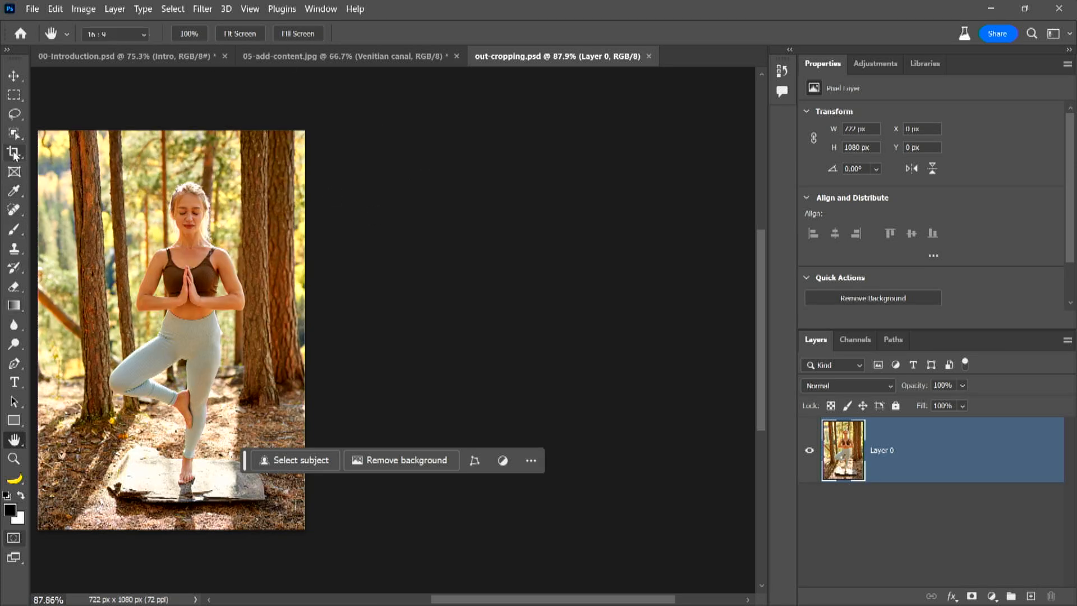
Expand the yoga photo's 16 : 9 crop to 1920 x 1080 px using Generative Expand with an empty prompt.
left_click(14, 153)
left_click(599, 36)
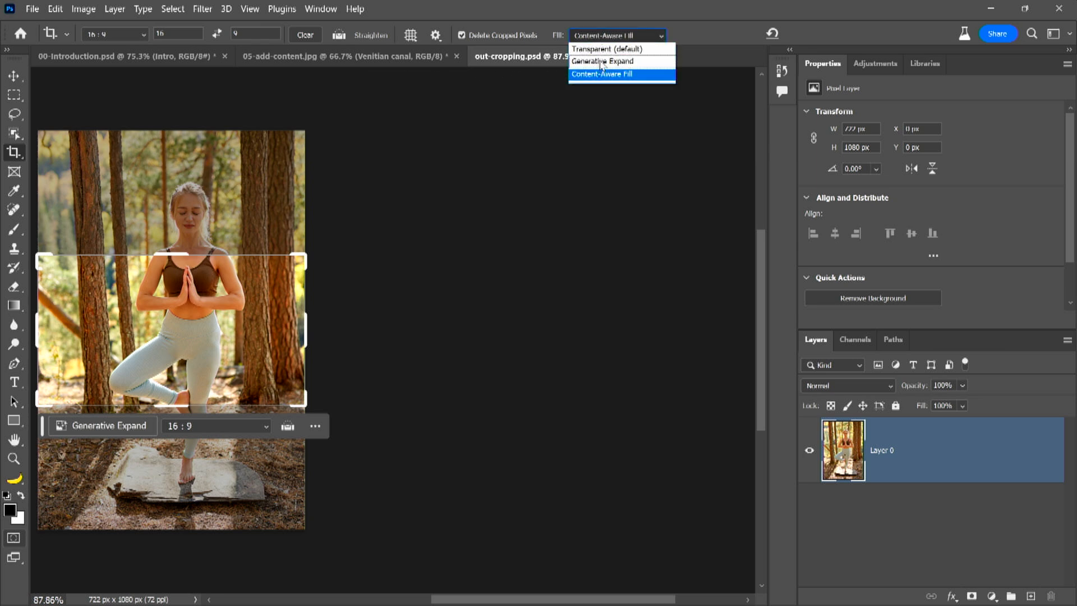
left_click(601, 62)
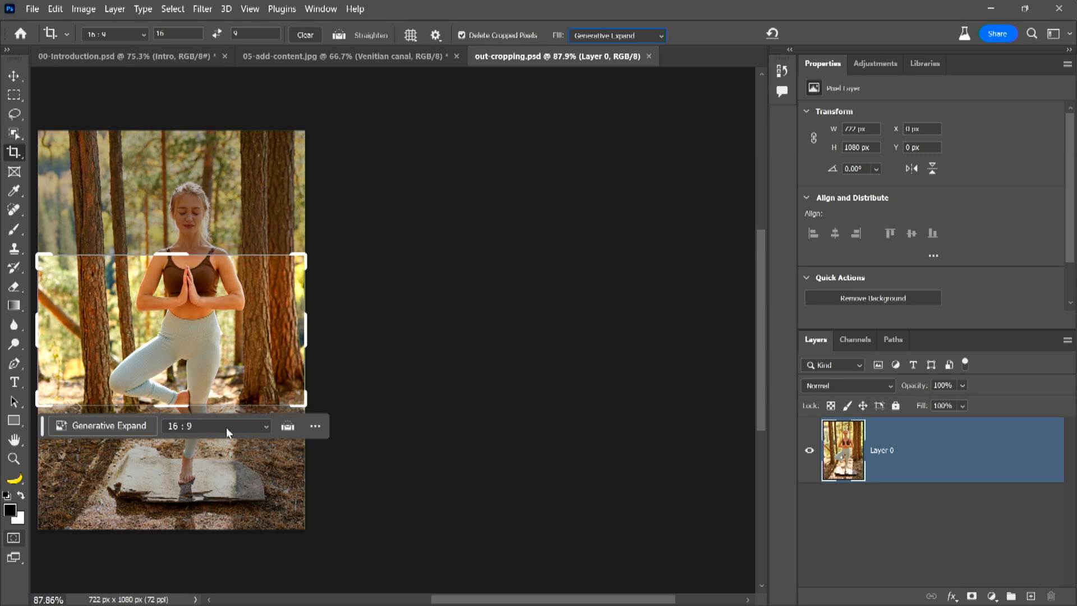
left_click_drag(303, 400, 498, 570)
key("Return")
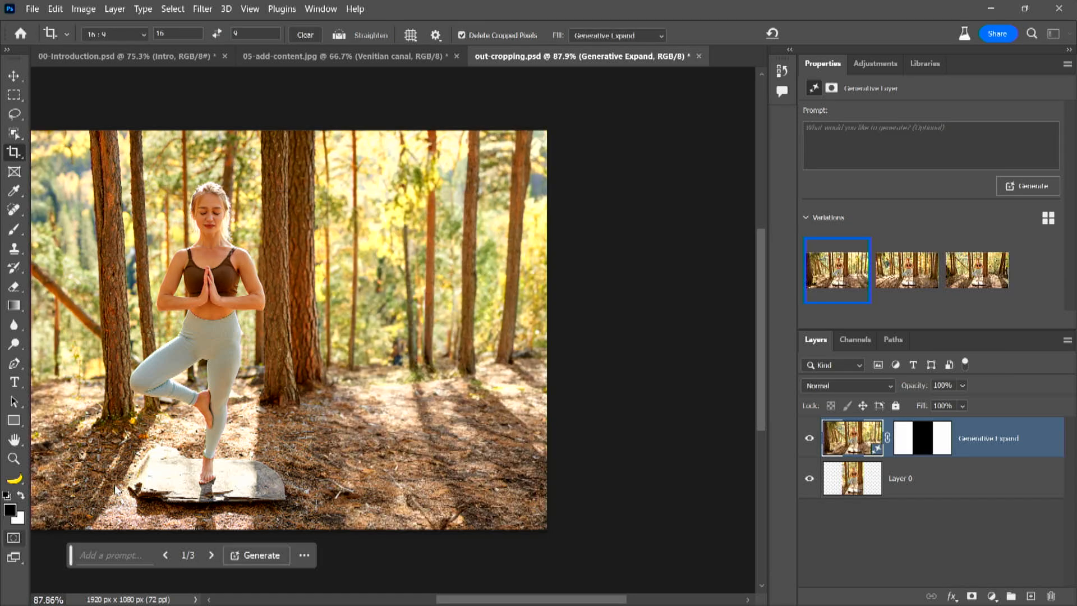
left_click(18, 443)
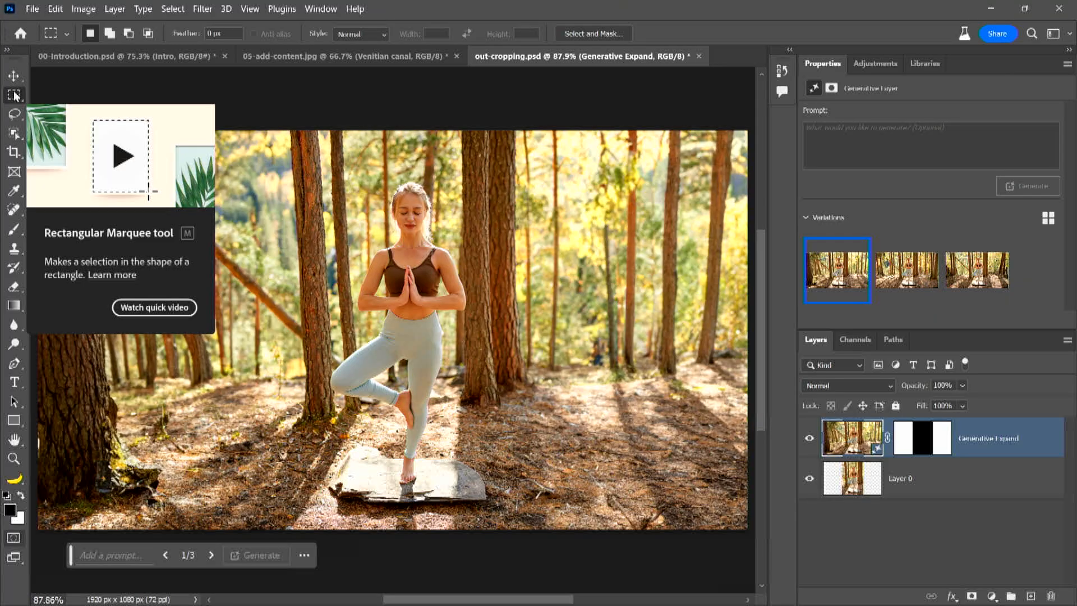
Try to regenerate the expanded forest to the right of the woman from a rectangular marquee selection, and deselect.
left_click_drag(752, 126, 513, 533)
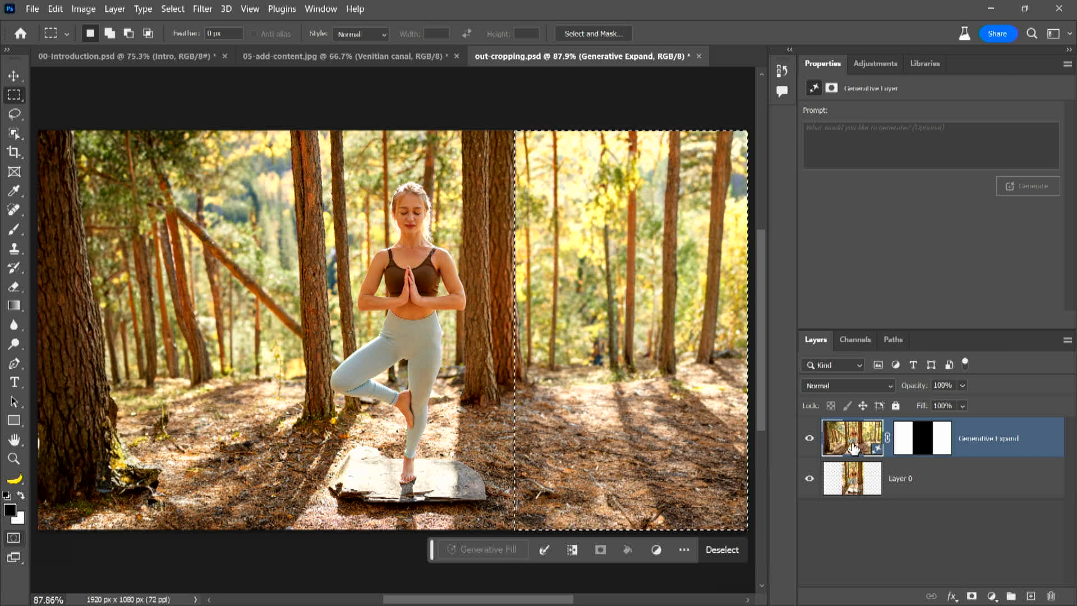
key("ctrl+d")
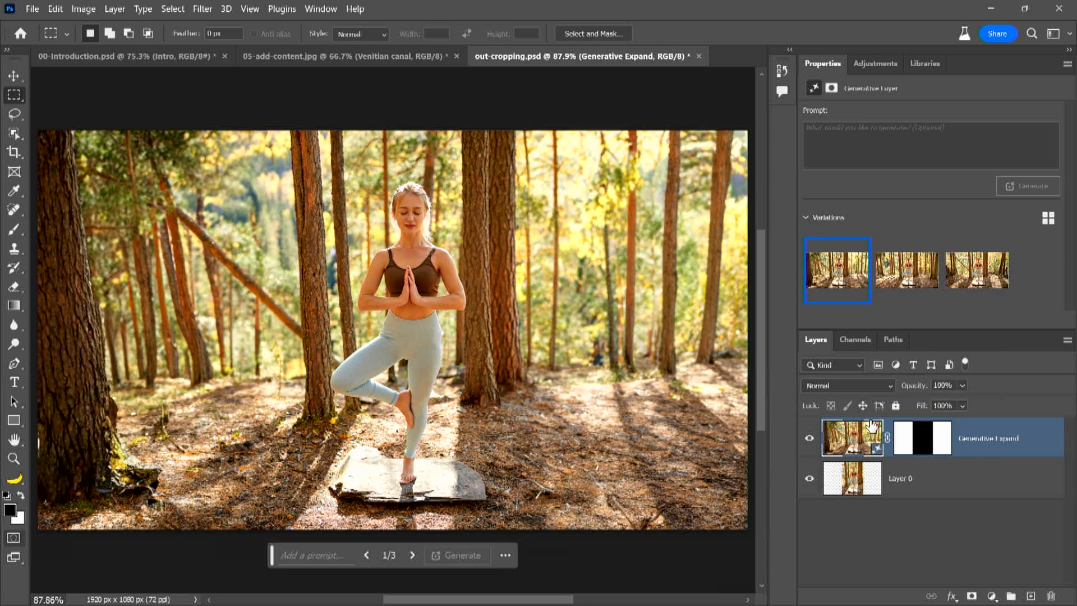
left_click_drag(514, 116, 759, 550)
left_click(442, 554)
key("ctrl+d")
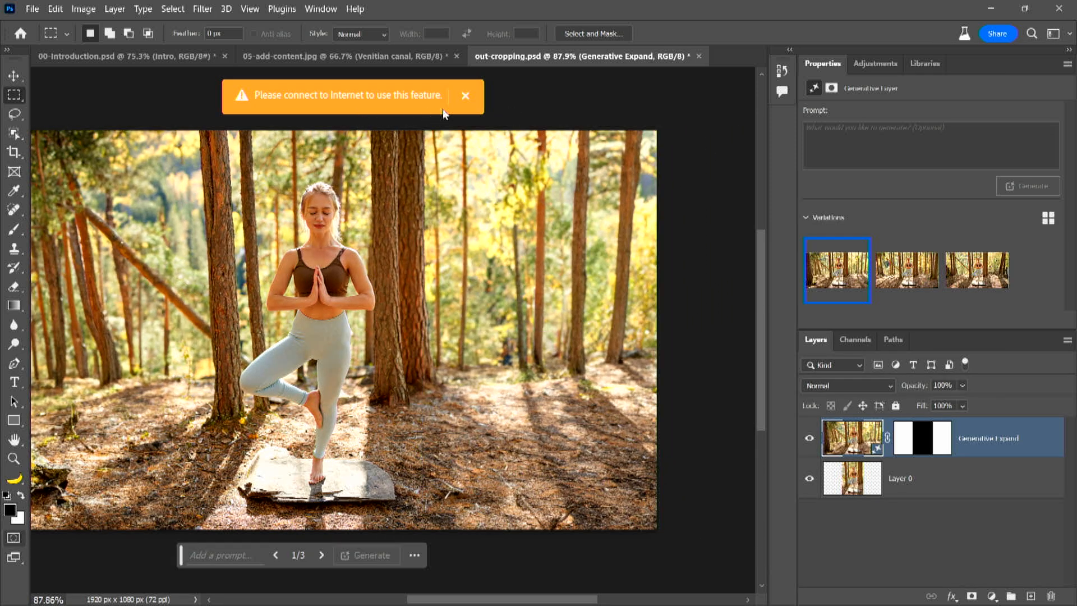
left_click(464, 99)
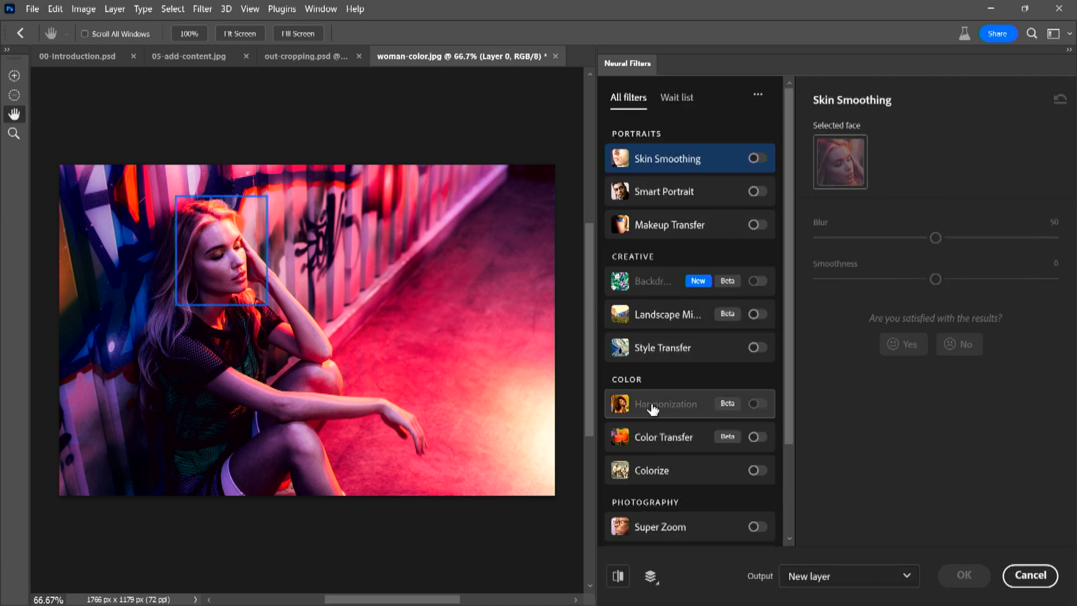
left_click(1030, 575)
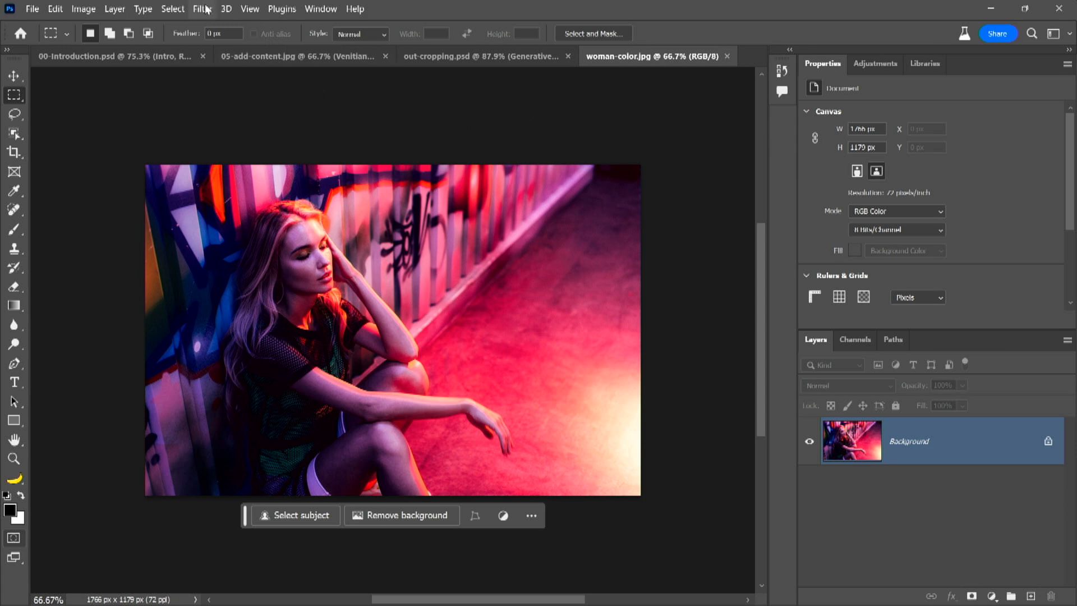
left_click(31, 9)
left_click(47, 41)
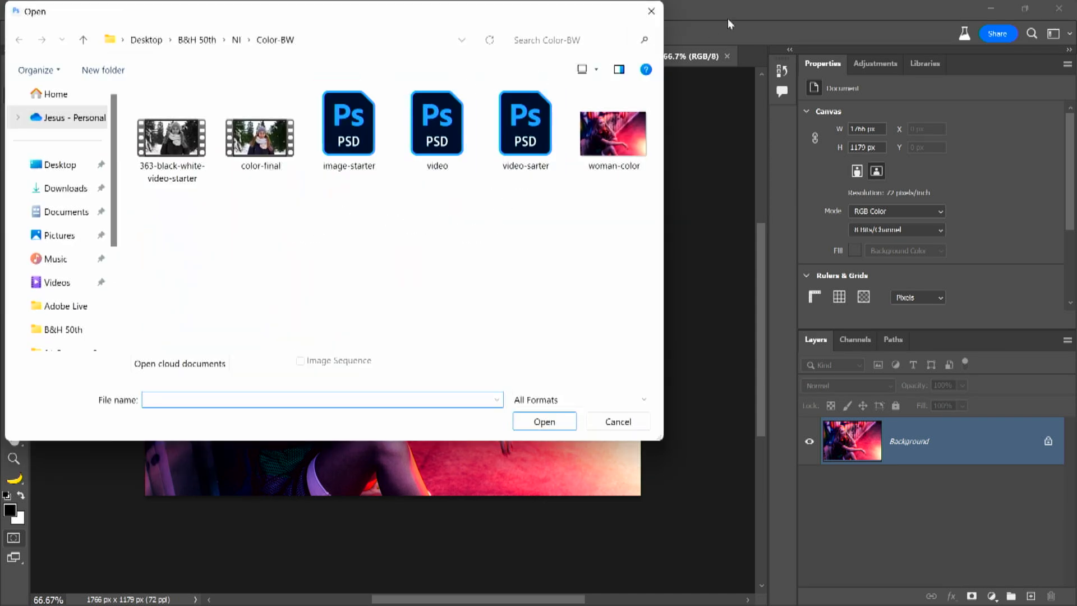
left_click(651, 11)
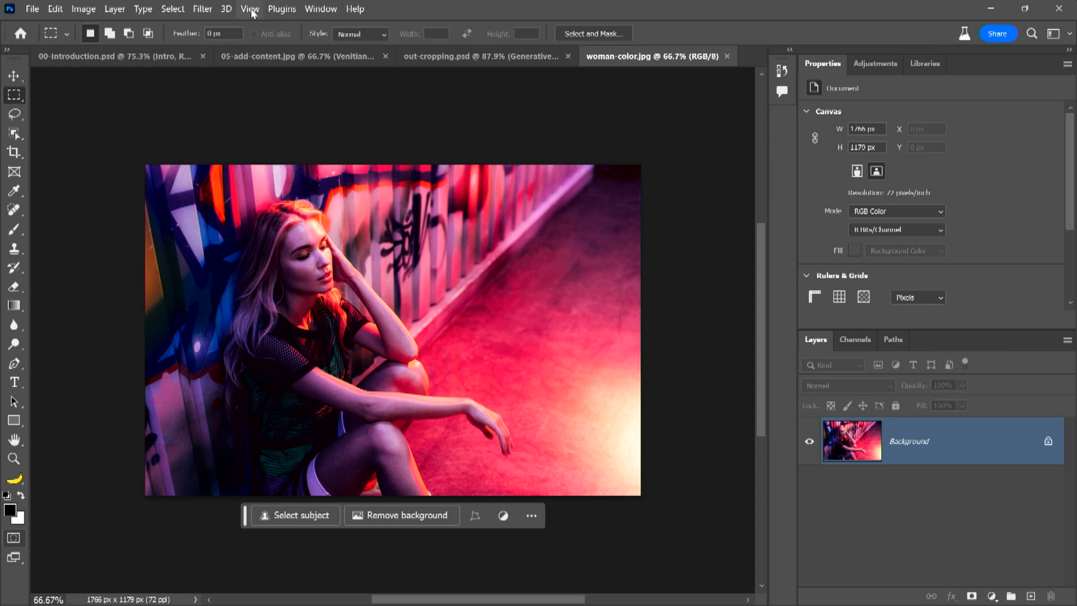
Turn on the Colorize neural filter for woman-color.jpg.
left_click(230, 8)
mouse_move(202, 9)
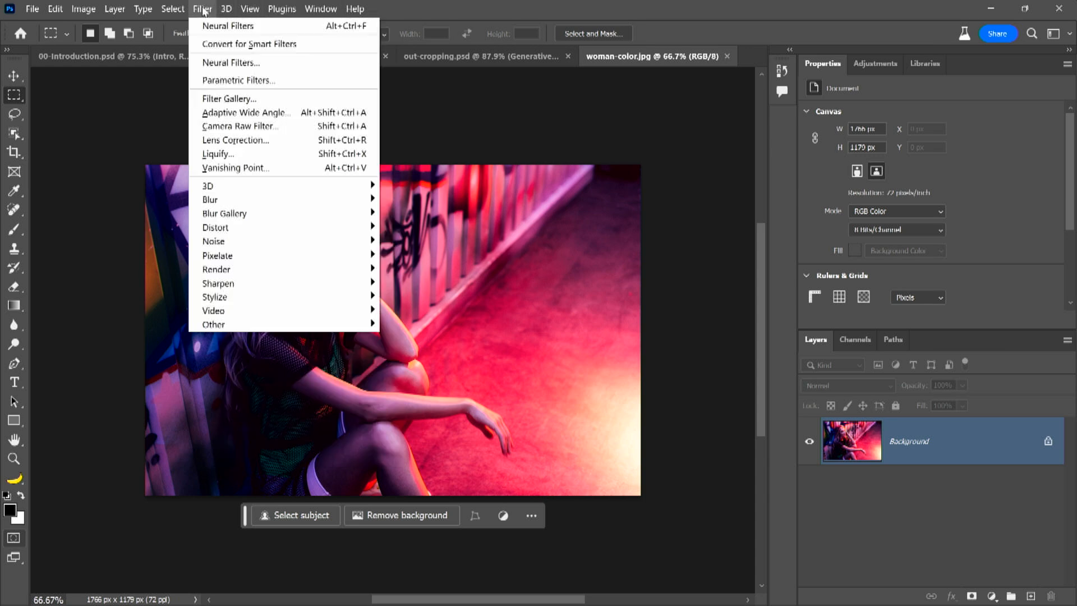
left_click(224, 62)
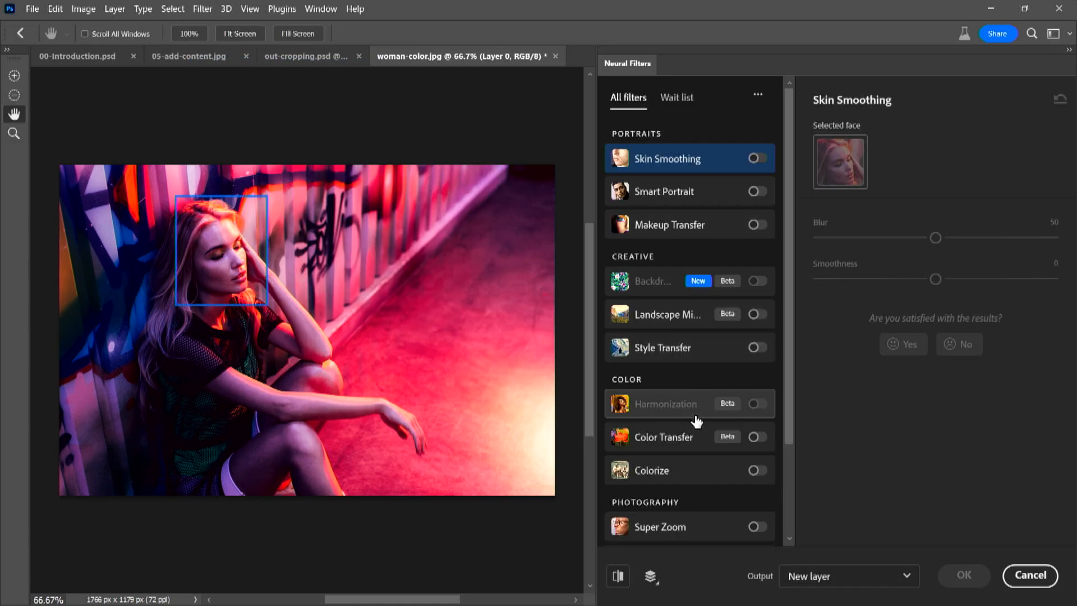
left_click(754, 471)
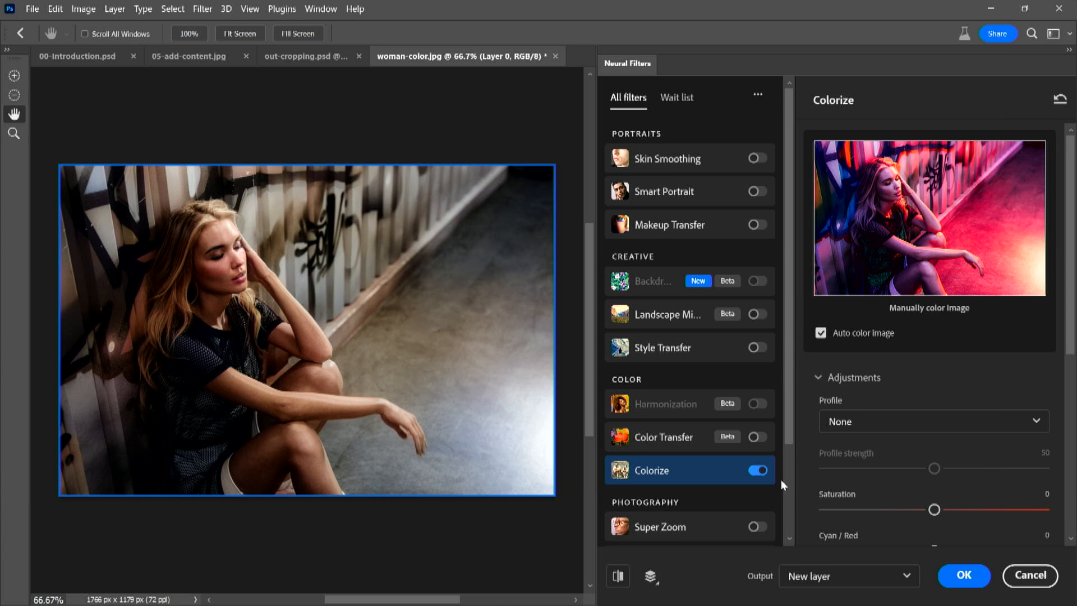
Set Colorize to output as a new color layer and apply the filter.
left_click_drag(1071, 335, 1071, 468)
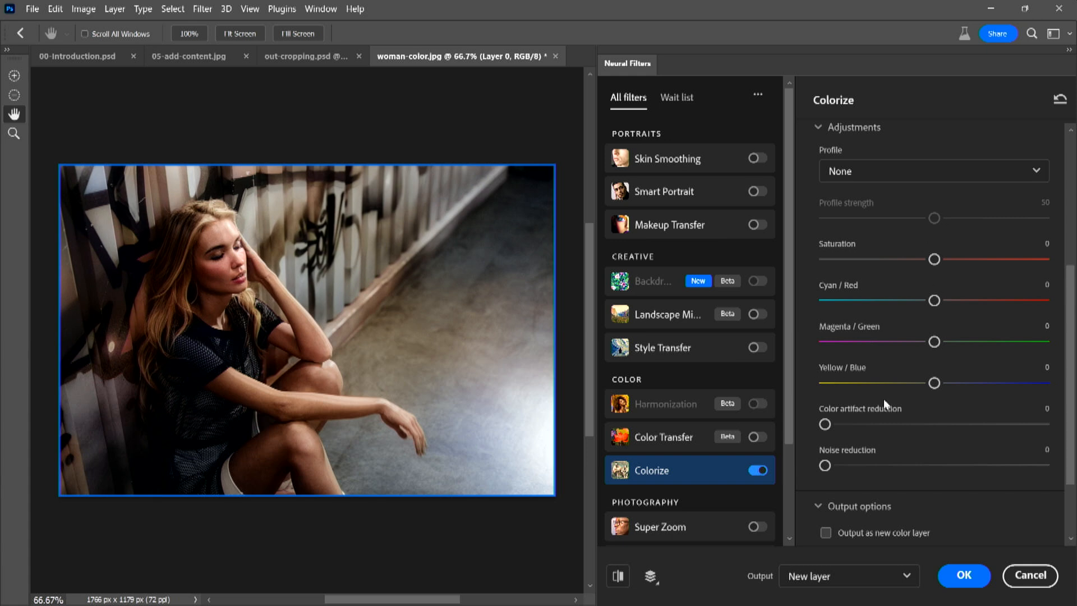
left_click_drag(1069, 365, 1063, 443)
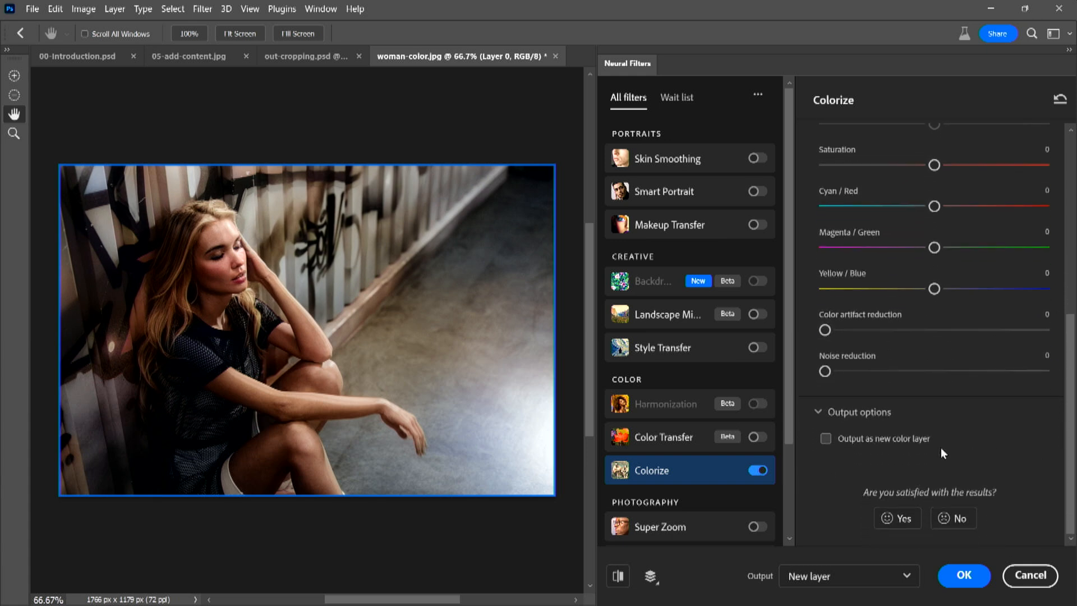
left_click(847, 443)
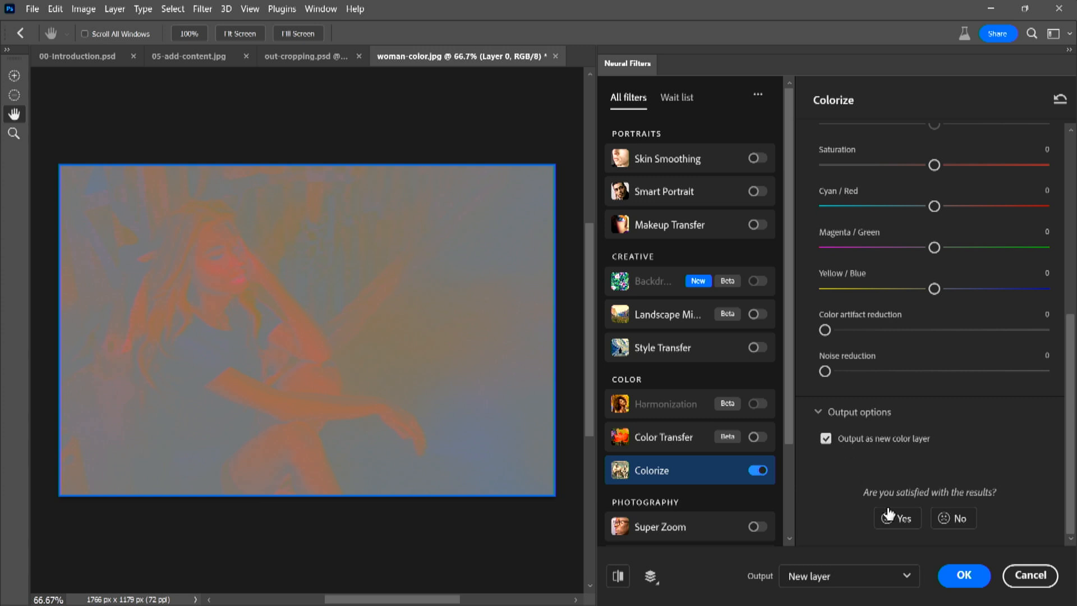
left_click(935, 578)
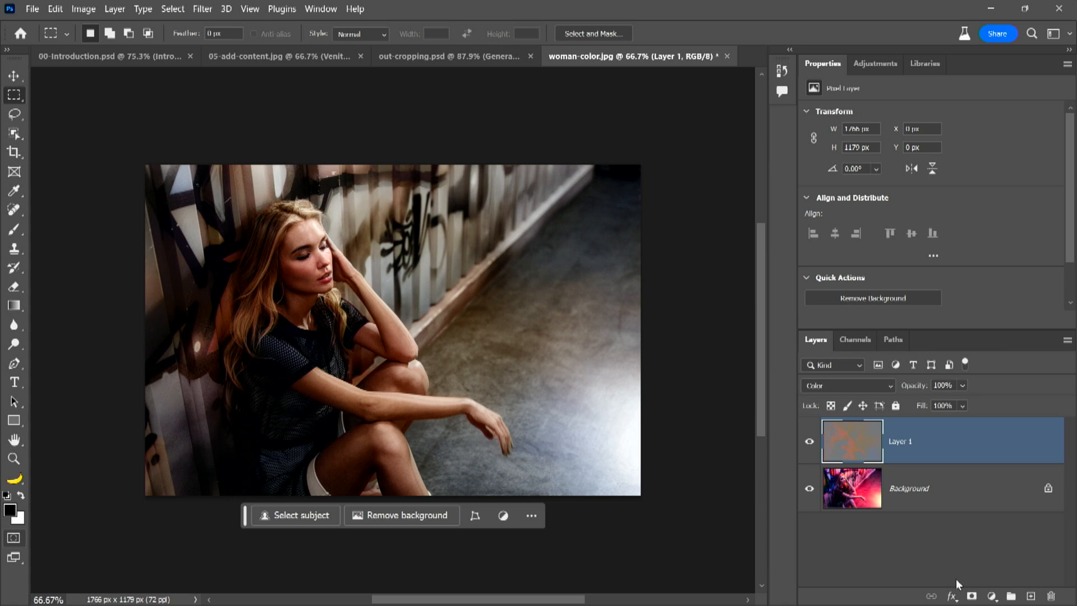
Compare the photo with and without the colorized layer and check its blend mode, keeping Color.
left_click(809, 441)
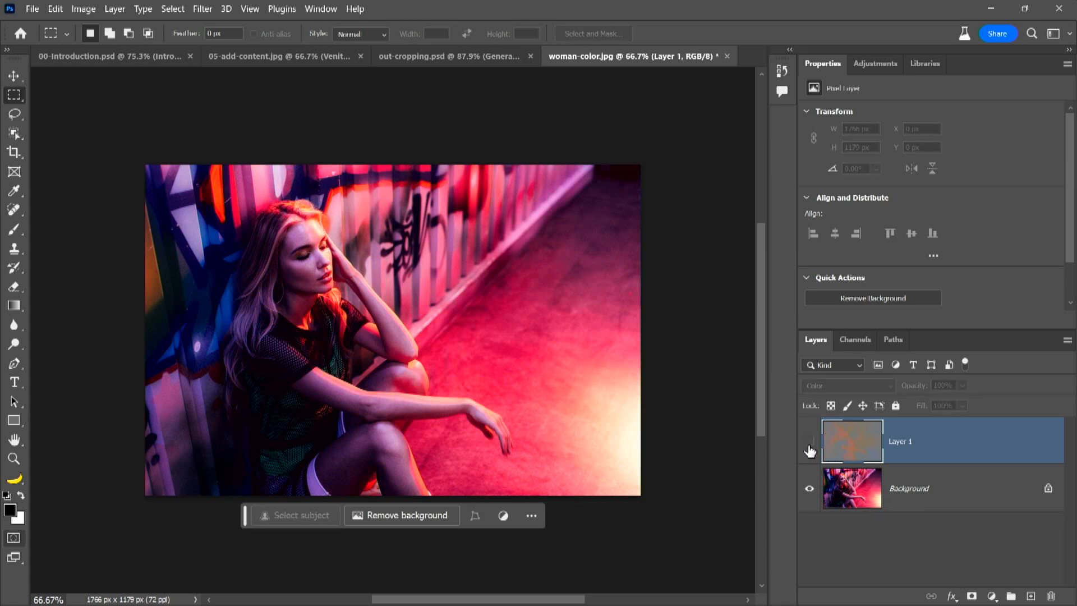
left_click(809, 443)
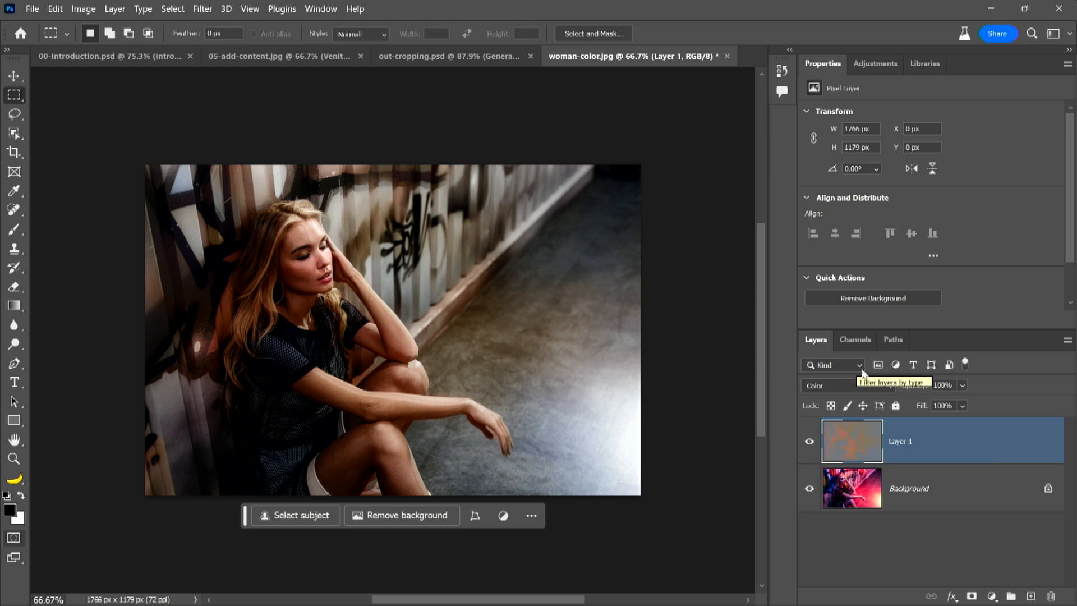
left_click(847, 386)
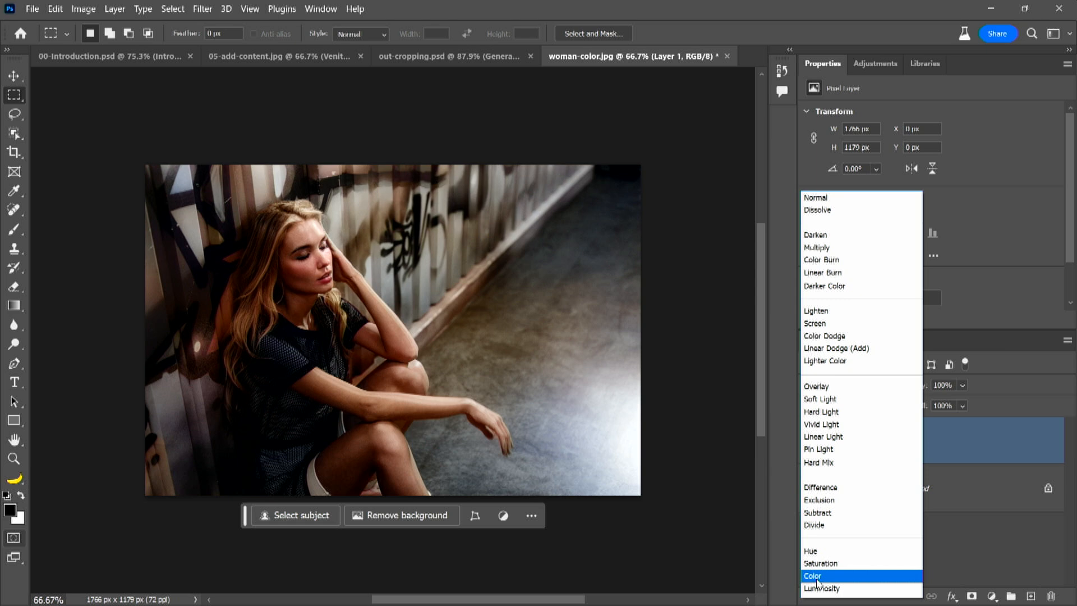
left_click(816, 578)
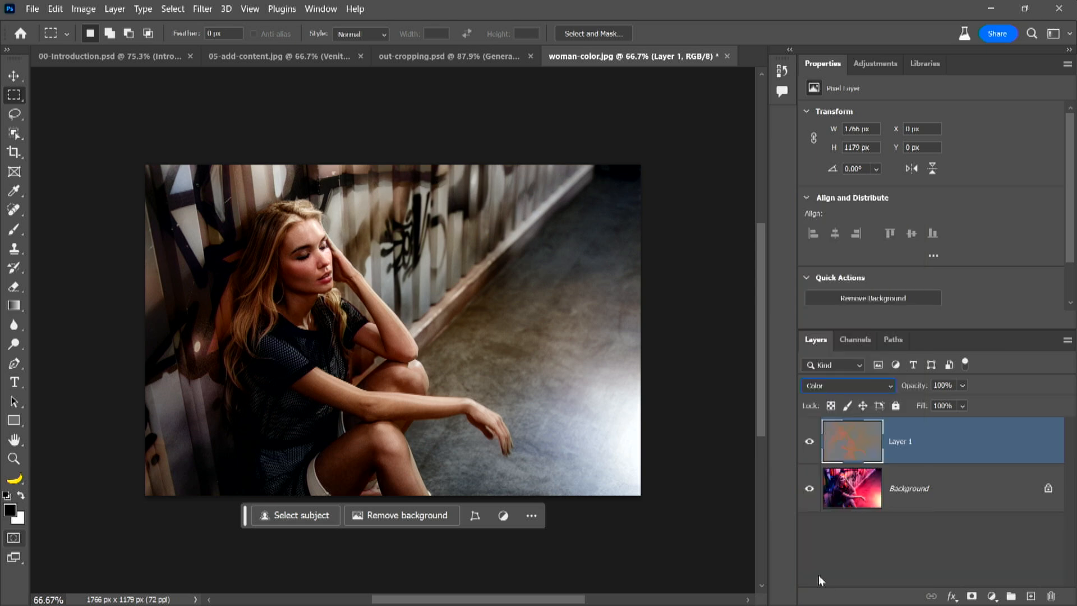
Add a new layer named Shirt and clip it to the colorized layer below.
left_click(1031, 596)
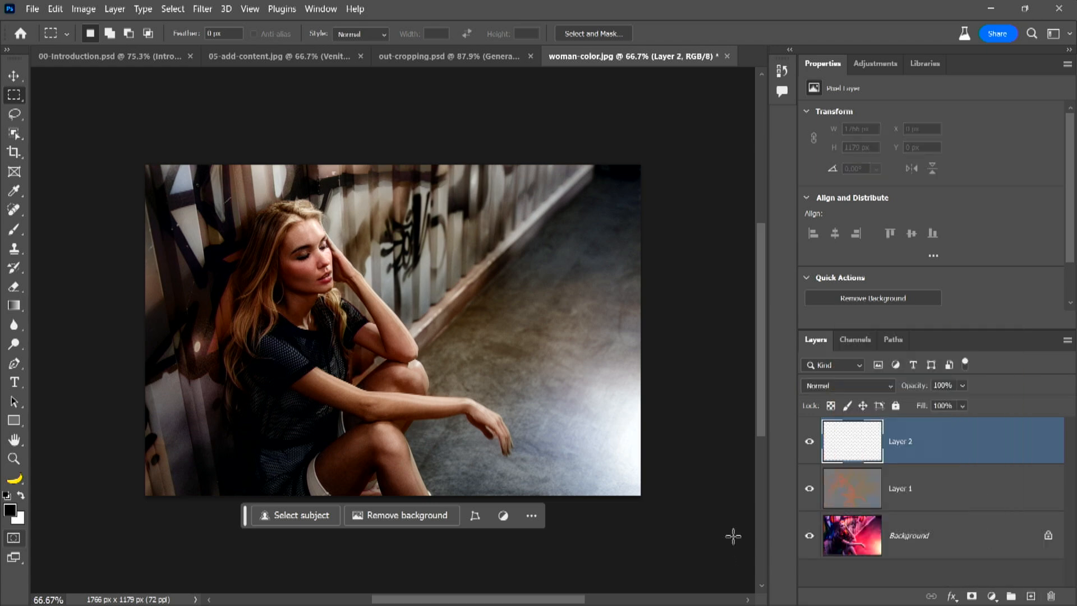
double_click(904, 442)
type("Shirt")
key("Return")
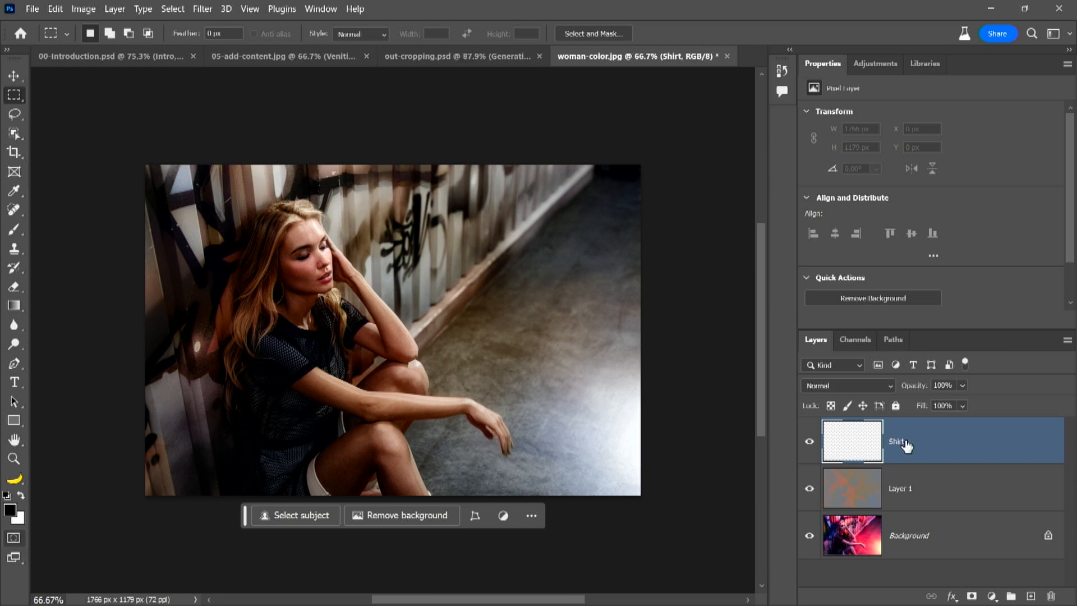
key("ctrl+alt+g")
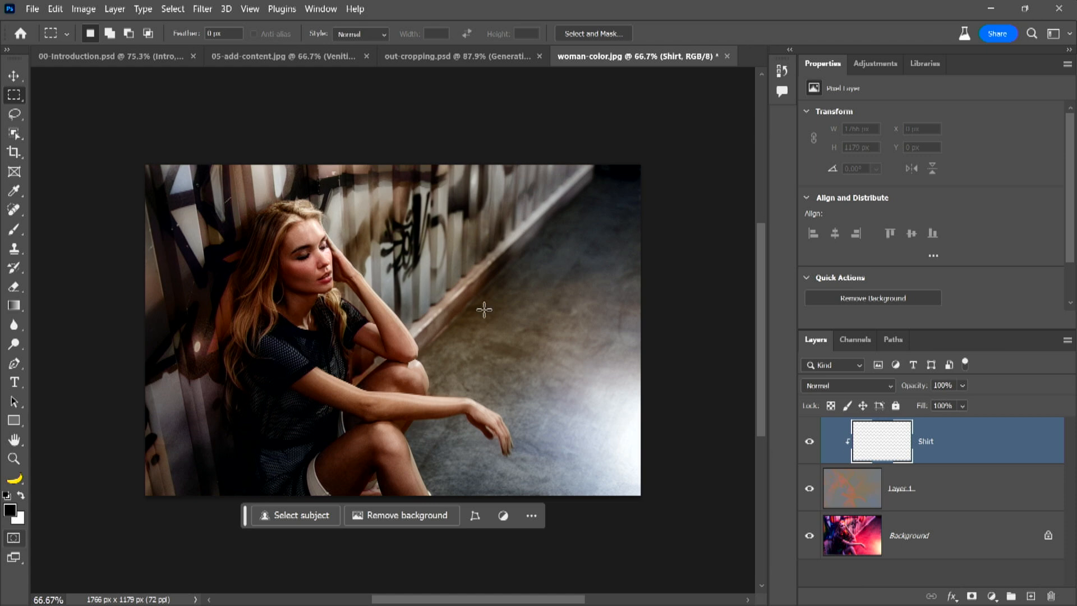
Choose the Brush tool, hide Layer 1 and sample the teal from the woman's shirt in the original photo.
left_click(13, 230)
right_click(13, 232)
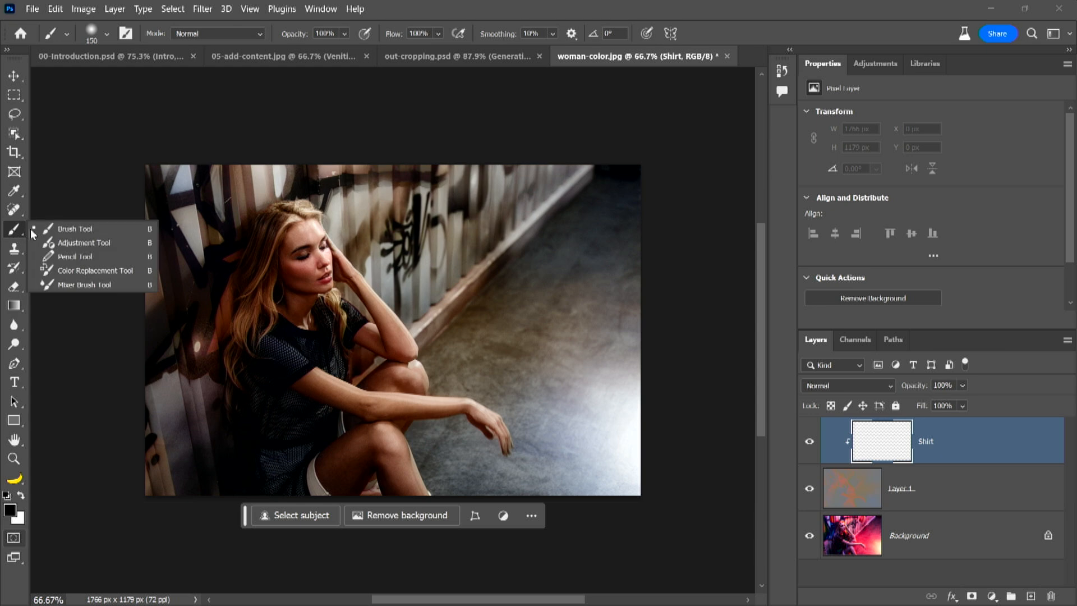
left_click(62, 231)
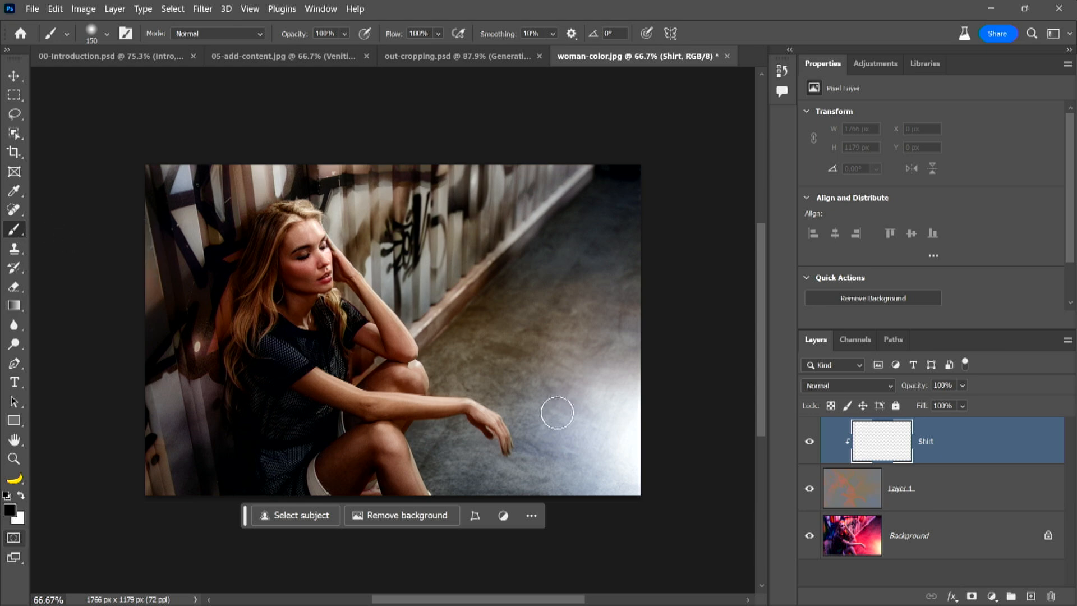
left_click(810, 497)
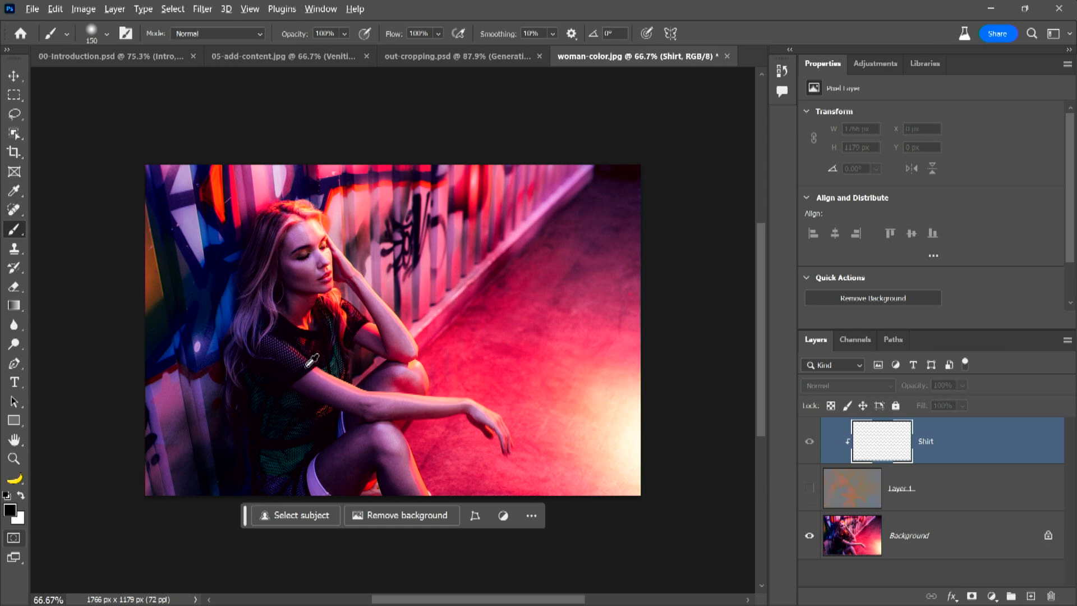
left_click(295, 397, "alt")
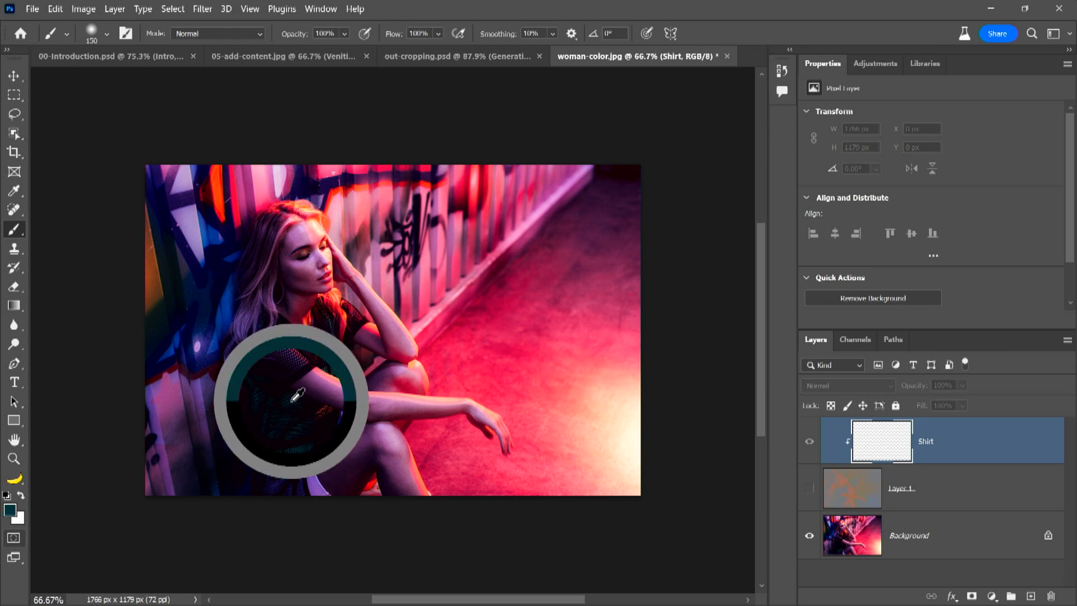
left_click_drag(297, 395, 284, 402)
left_click(291, 395, "alt")
key("z")
key("b")
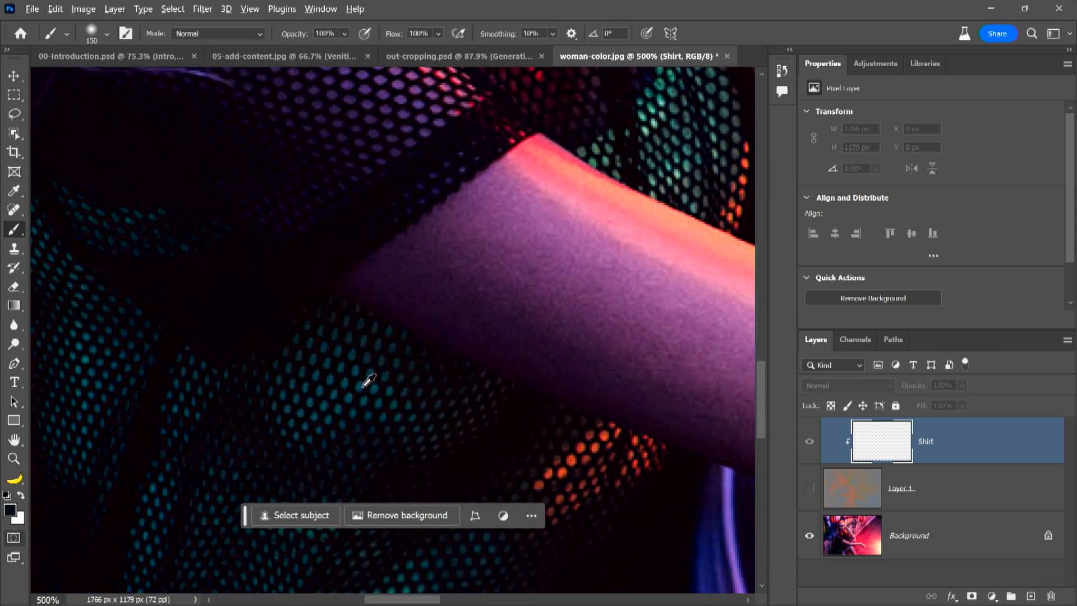
left_click(366, 380, "alt")
left_click(362, 386)
double_click(14, 439)
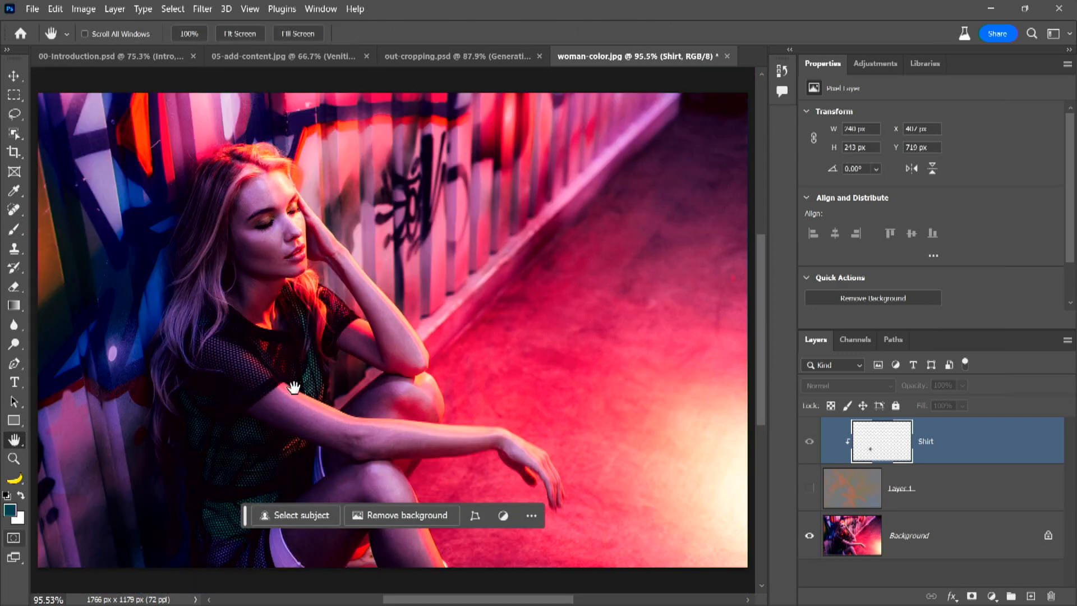
Show Layer 1 again and paint the woman's shirt teal on the Shirt layer with a 70 px brush.
left_click(810, 489)
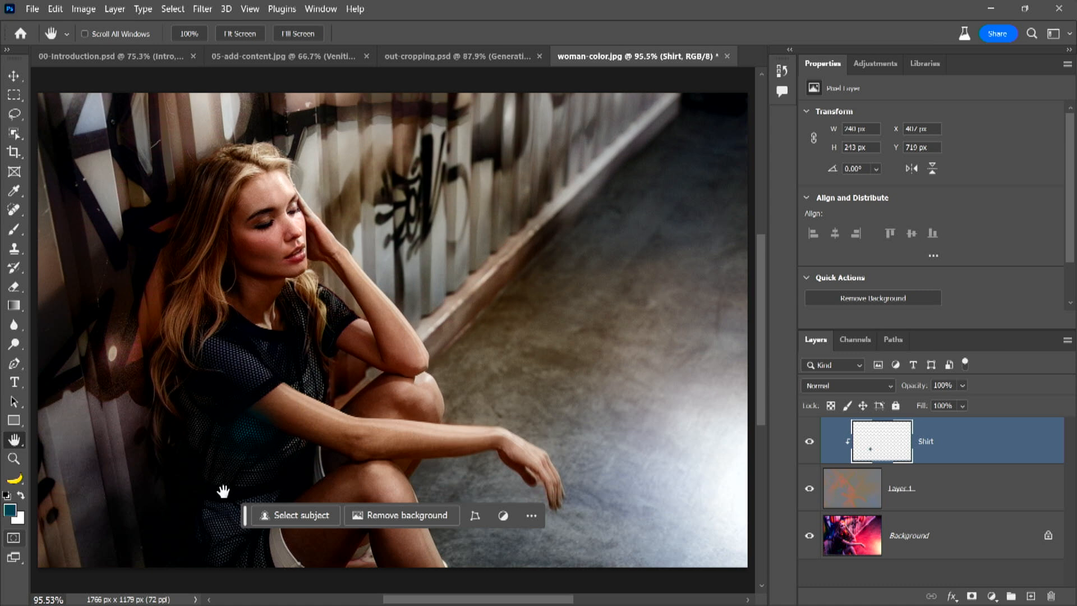
left_click(14, 229)
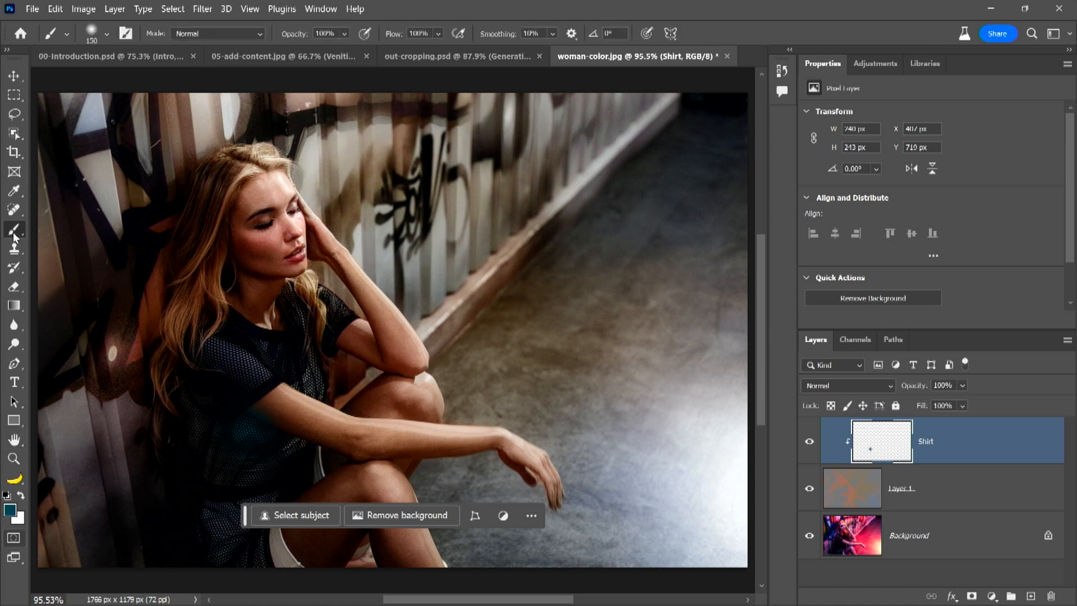
key("bracketleft")
key("bracketleft")
key("bracketleft")
key("bracketleft")
mouse_move(251, 556)
left_mouse_down()
mouse_move(272, 498)
mouse_move(245, 495)
left_mouse_up()
left_click(809, 443)
left_click(901, 509)
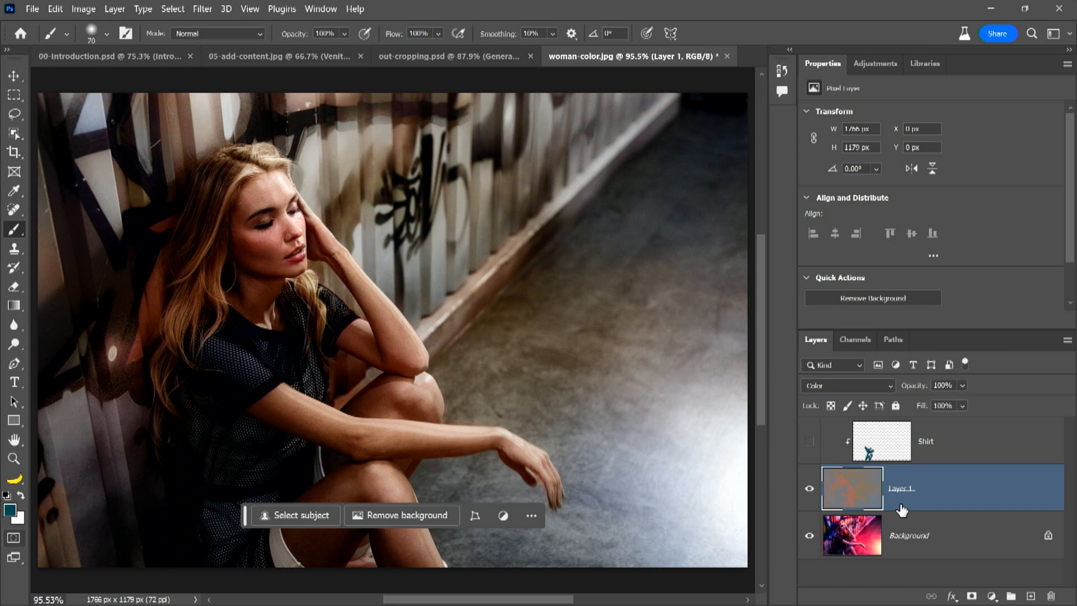
mouse_move(205, 524)
left_mouse_down()
mouse_move(221, 540)
mouse_move(241, 519)
mouse_move(227, 544)
mouse_move(275, 482)
mouse_move(224, 507)
mouse_move(225, 475)
mouse_move(206, 455)
mouse_move(215, 432)
left_mouse_up()
mouse_move(200, 428)
left_mouse_down()
mouse_move(188, 403)
mouse_move(192, 415)
left_mouse_up()
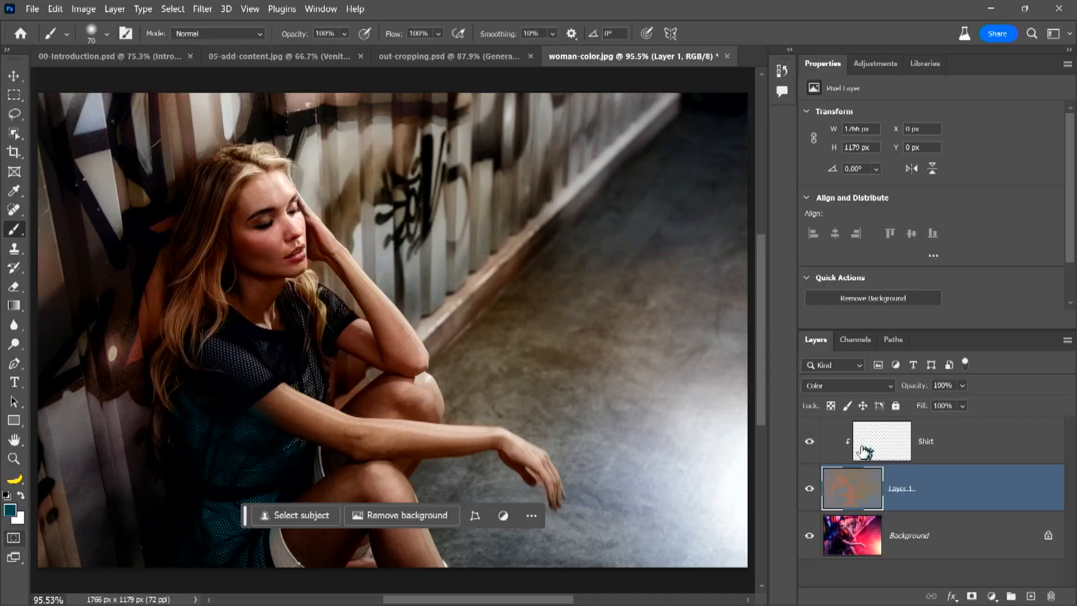
Shift the Shirt layer's teal to red-orange with a Hue/Saturation adjustment.
left_click(883, 454)
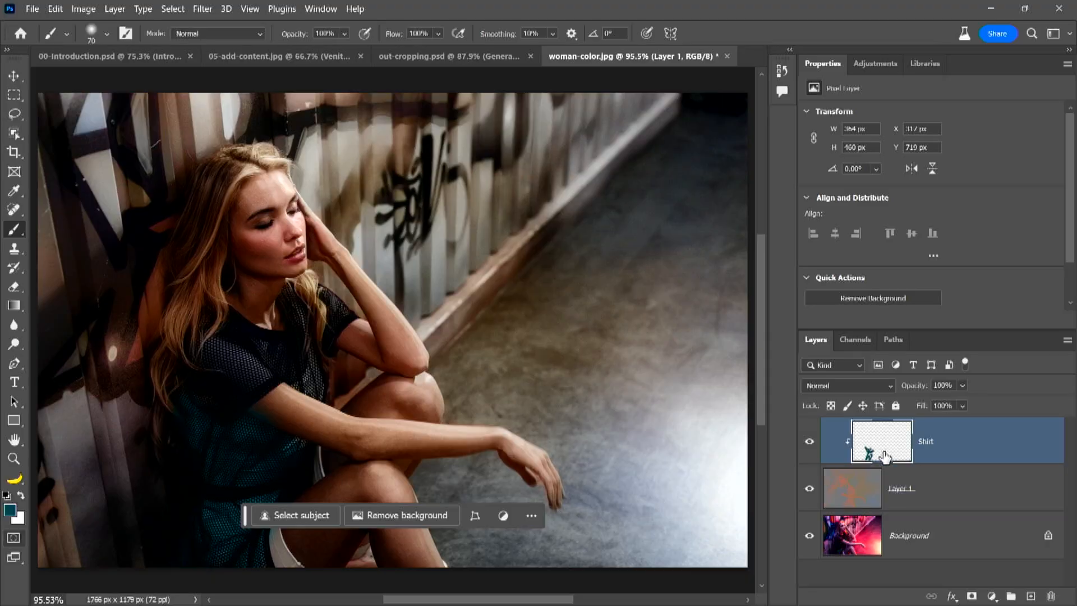
left_click(809, 442)
left_click(809, 443)
left_click(76, 11)
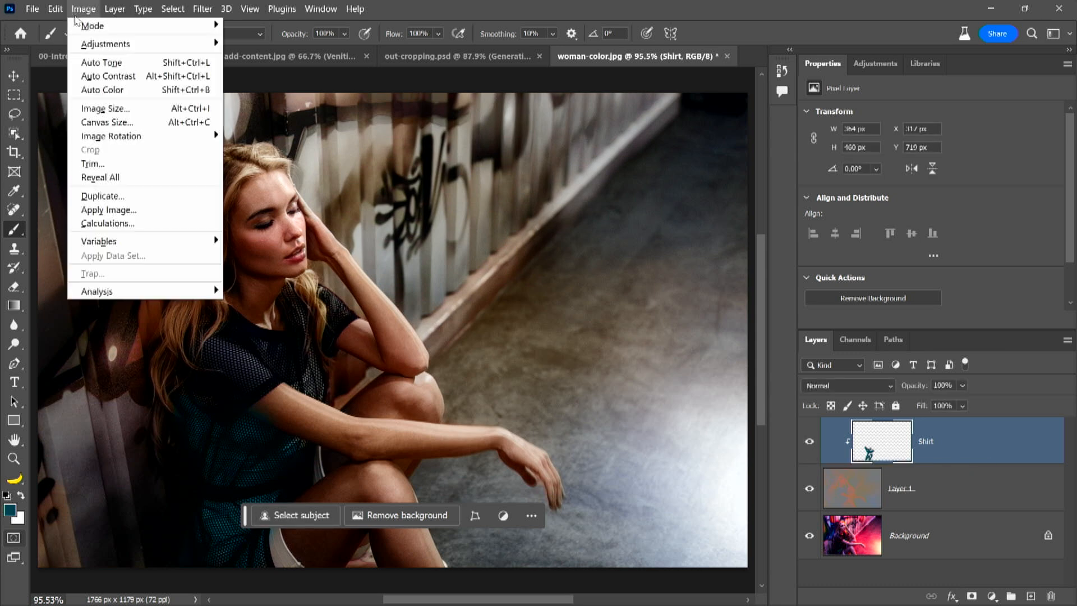
mouse_move(187, 43)
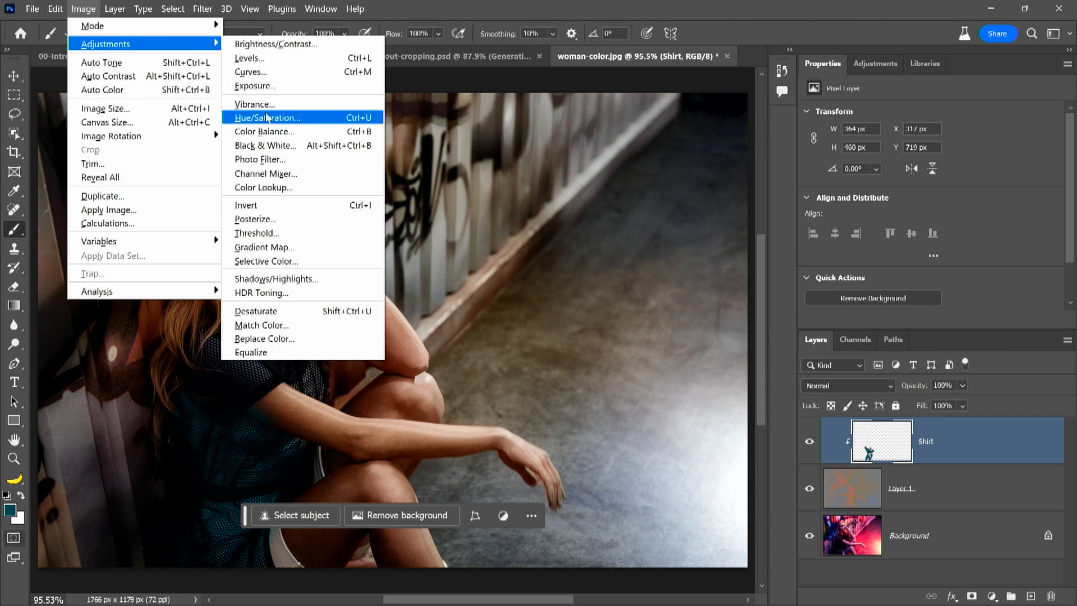
left_click(268, 119)
left_click_drag(498, 204, 575, 204)
left_click(662, 126)
key("b")
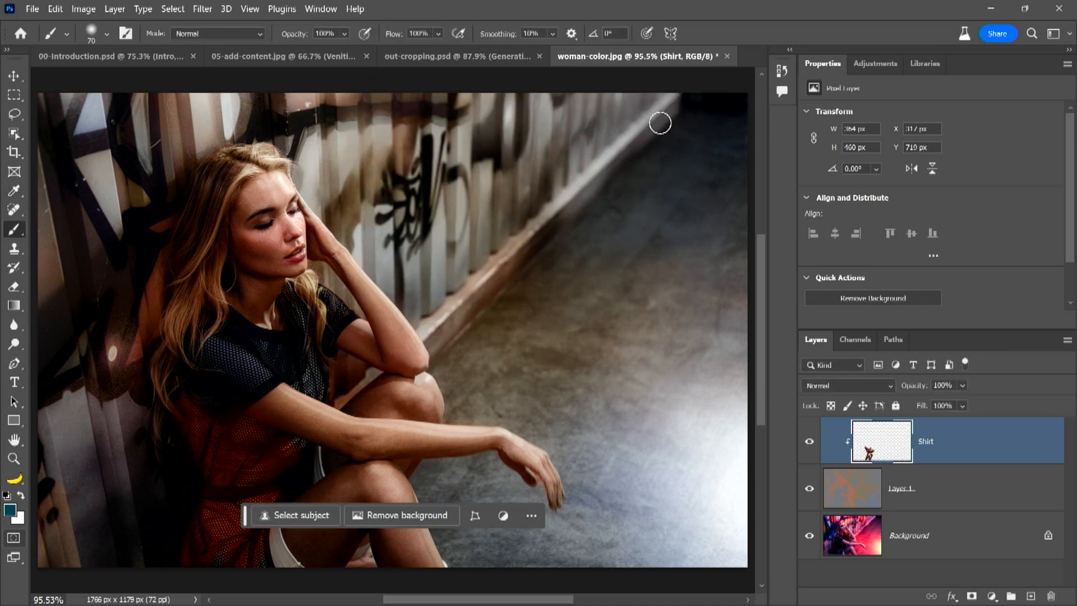
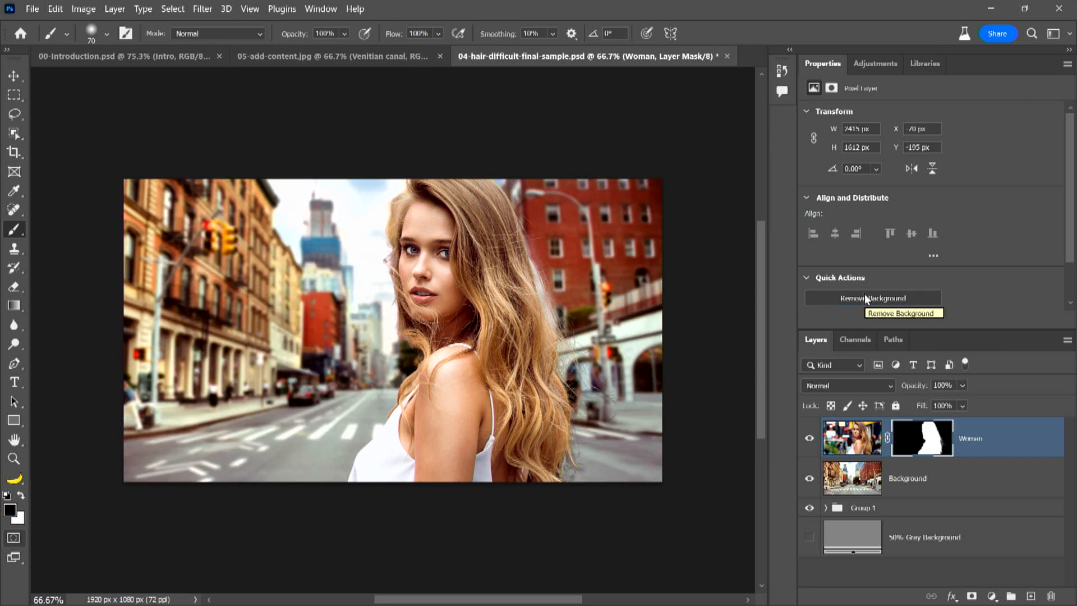
Zoom in to examine the masked hair edges in 04-hair-difficult-final-sample.psd, and fit the image on screen.
left_click(13, 458)
left_click_drag(541, 321, 558, 321)
right_click(558, 321)
left_click(575, 328)
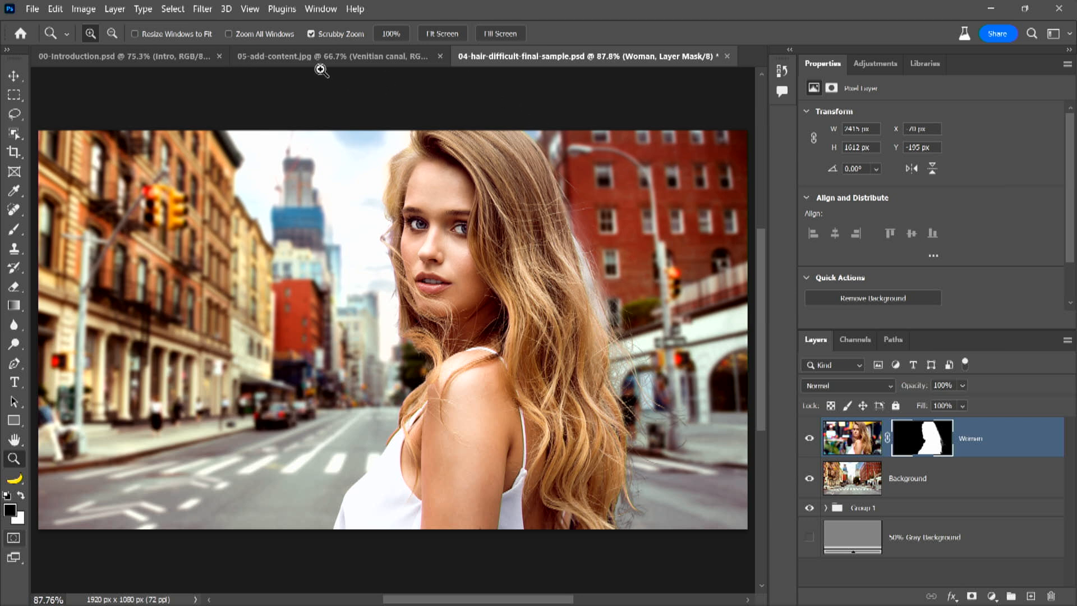
Open hair-for-brush.jpg, zoom in to examine the loose hair strands, and fit the image on screen.
left_click(32, 9)
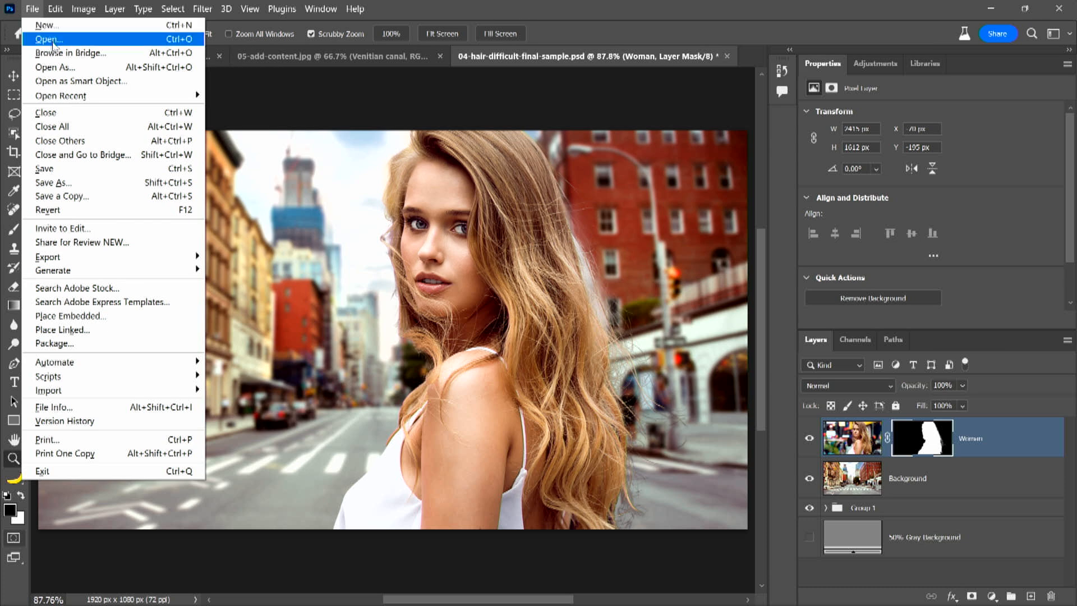
left_click(40, 40)
double_click(263, 112)
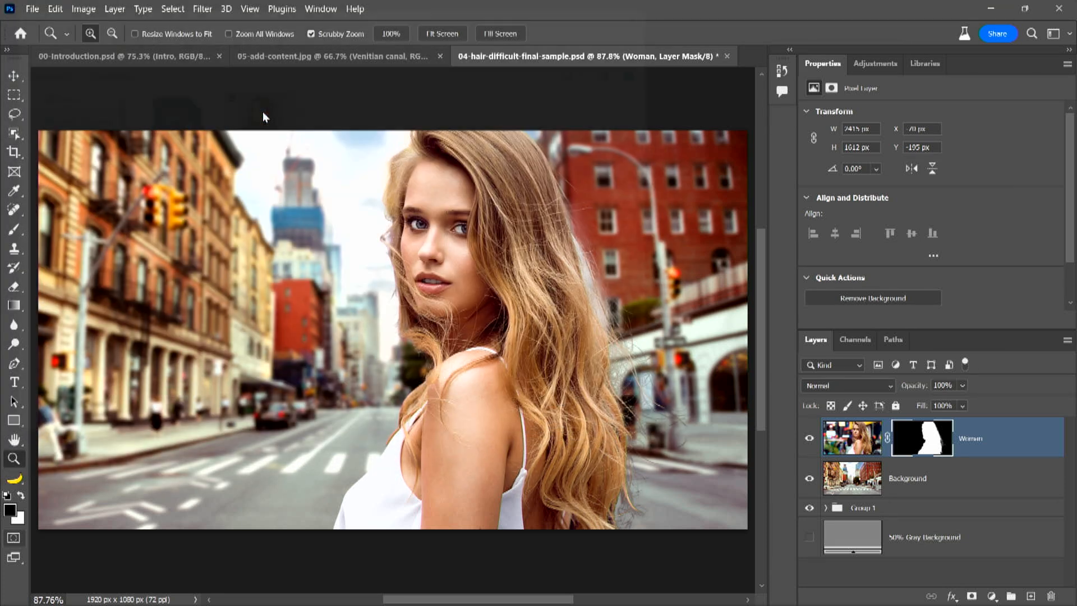
left_click(320, 331)
left_click(320, 330)
left_click(320, 330)
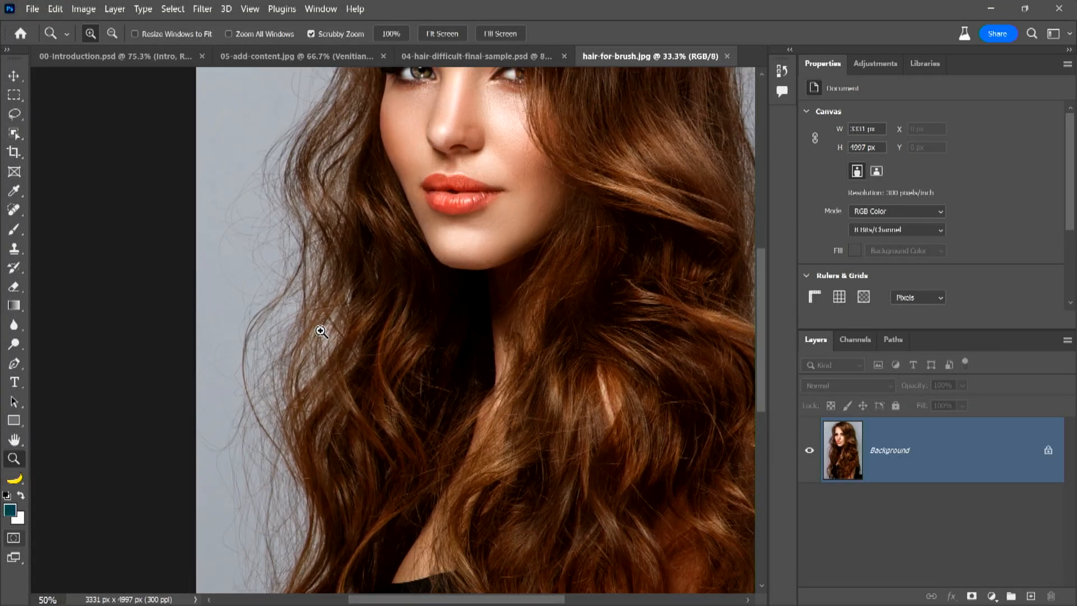
left_click(320, 330)
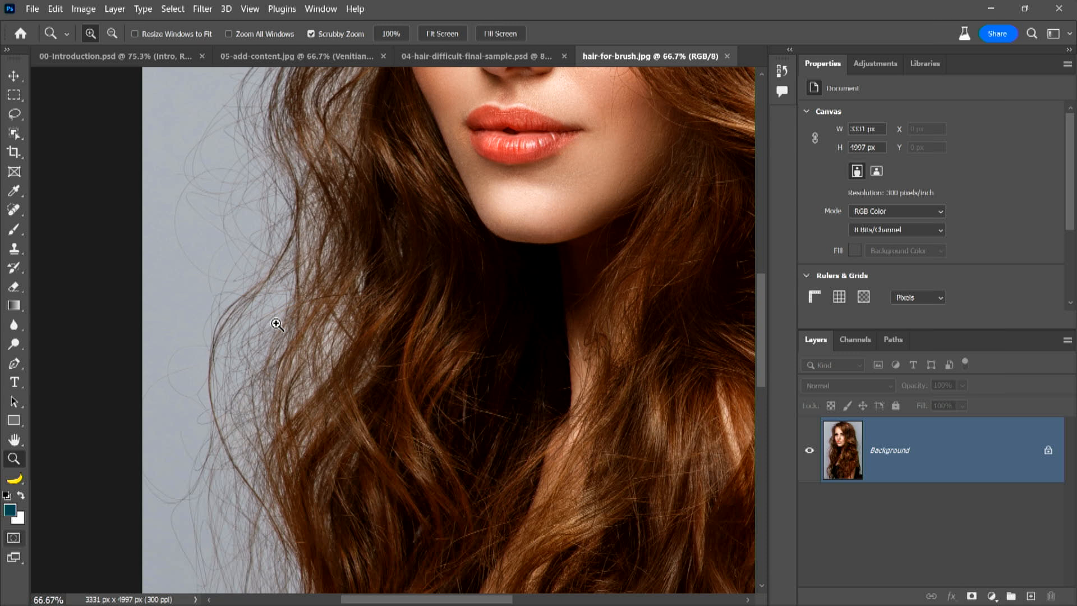
right_click(277, 324)
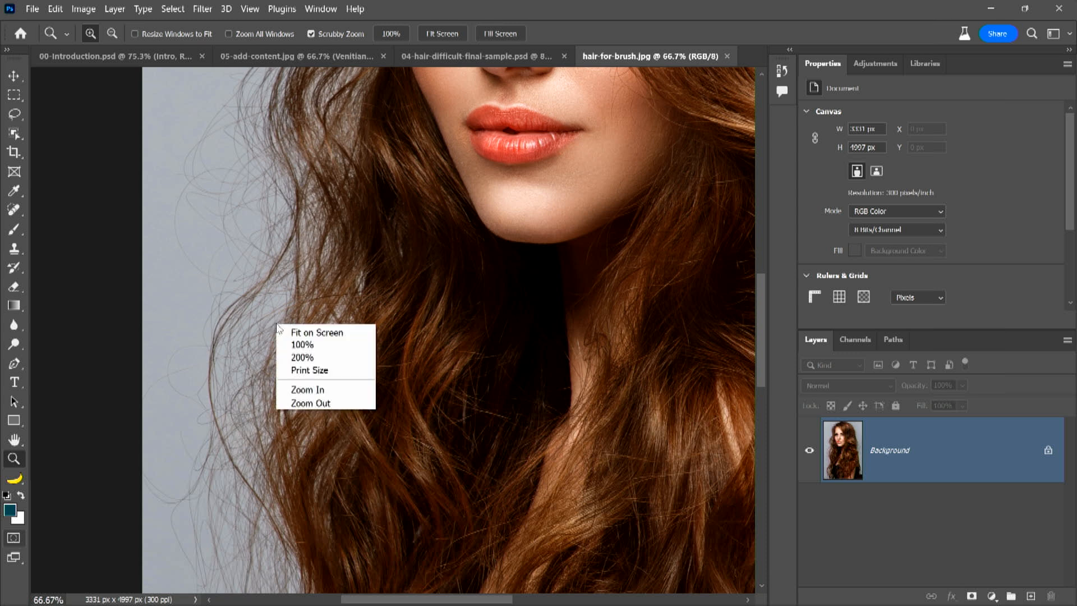
left_click(292, 332)
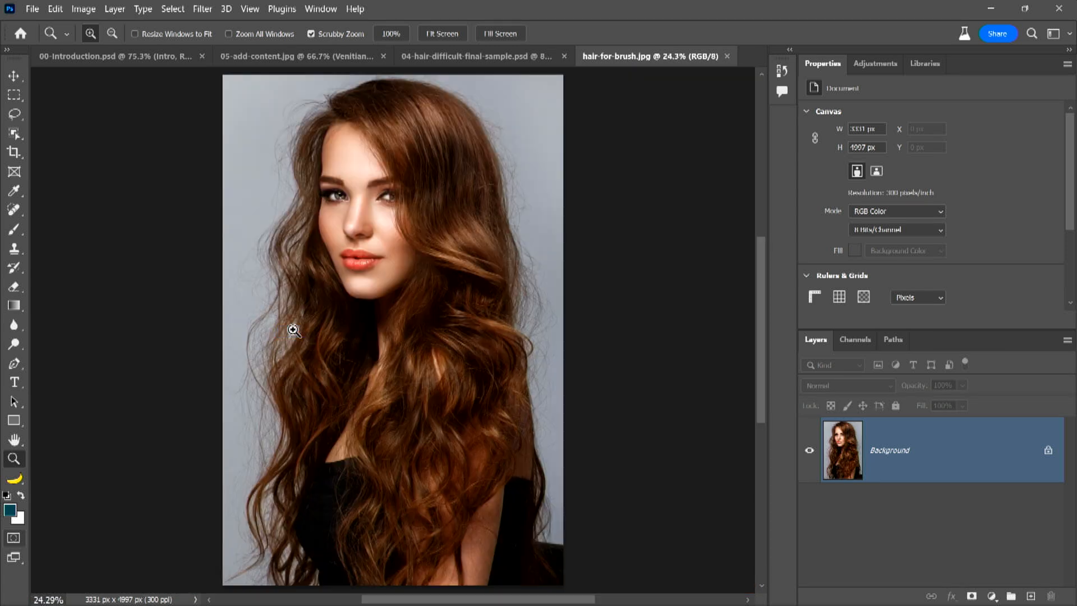
Compare the Woman layer in 04-hair-difficult-final-sample.psd with its mask disabled and enabled, and return to hair-for-brush.jpg.
left_click(442, 58)
left_click(914, 443, "shift")
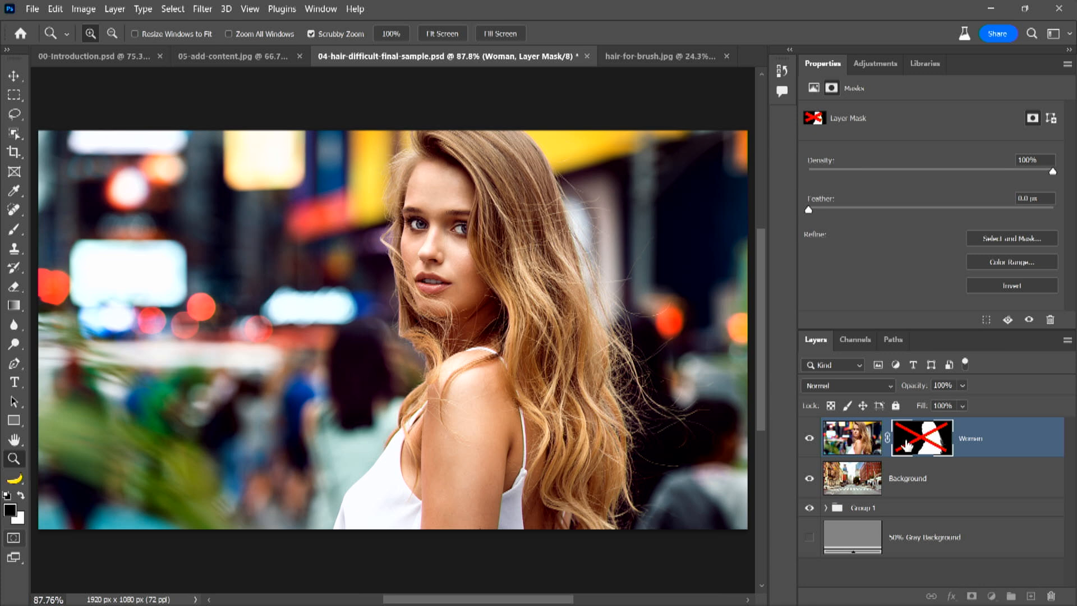
left_click(905, 444, "shift")
left_click(634, 57)
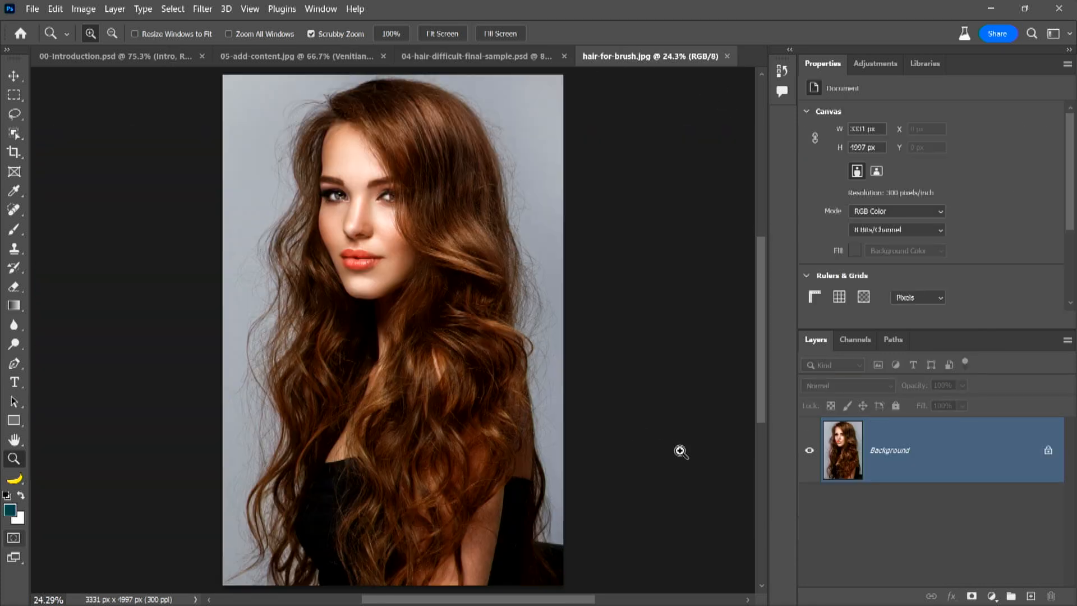
Clear the crop ratio and crop the portrait to a narrow strip about 905 × 4462 px along the left edge of the hair.
left_click(14, 152)
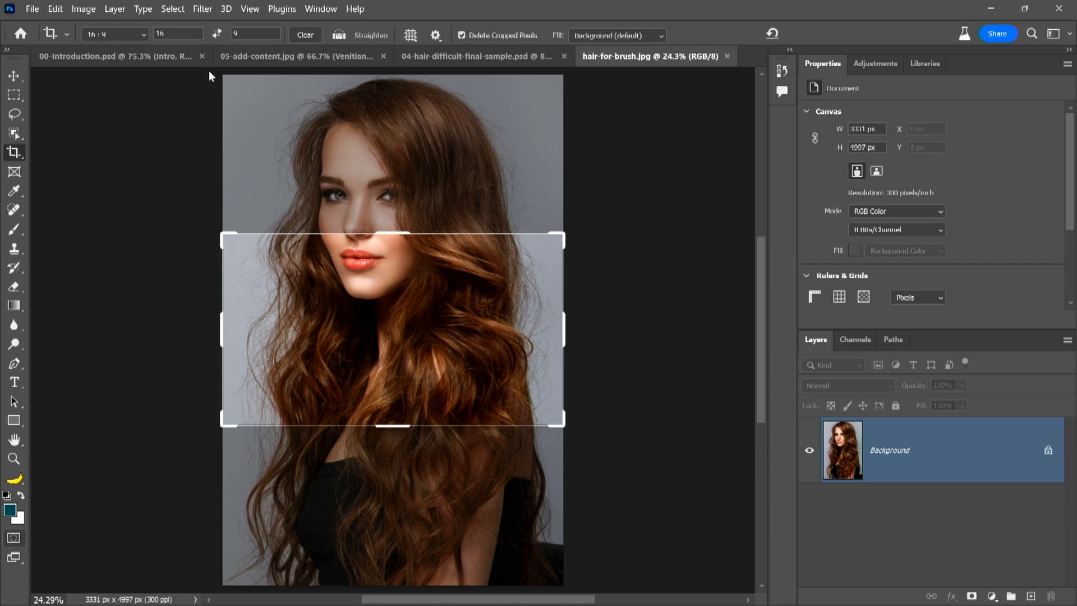
left_click(305, 35)
left_click(20, 92)
left_click(16, 153)
left_click_drag(564, 321, 439, 323)
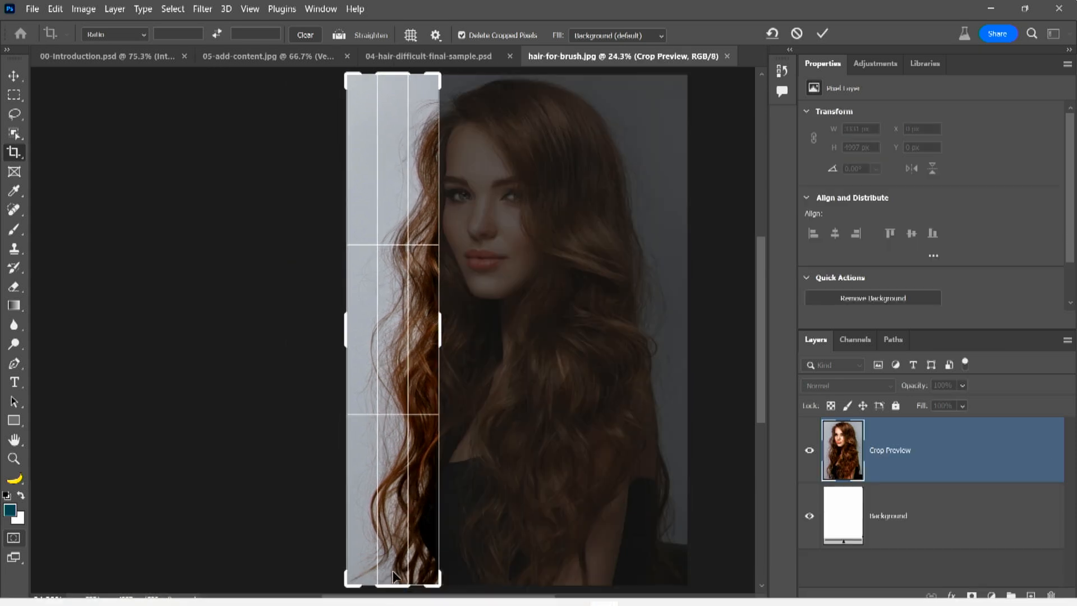
left_click_drag(394, 580, 395, 553)
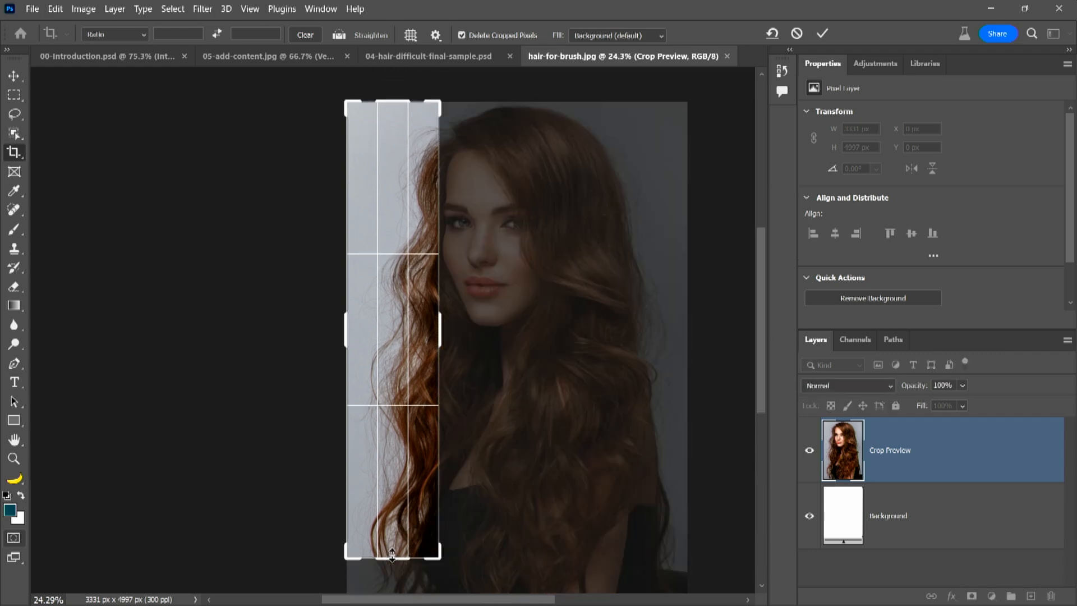
key("Return")
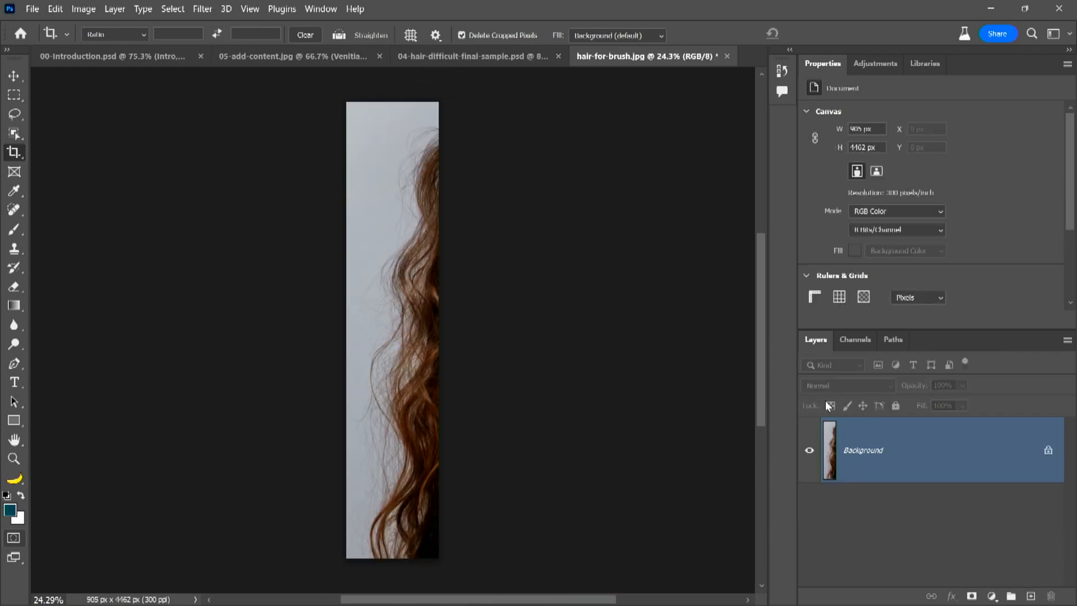
View the individual color channels, isolate the Blue channel and invert it.
left_click(848, 340)
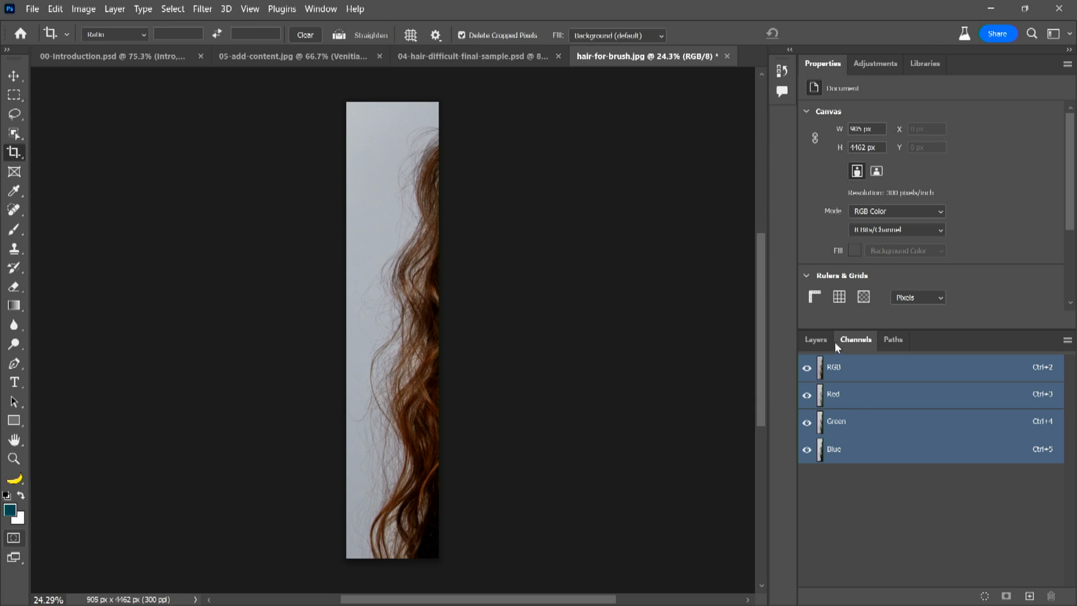
left_click(837, 403)
left_click(839, 427)
left_click(843, 451)
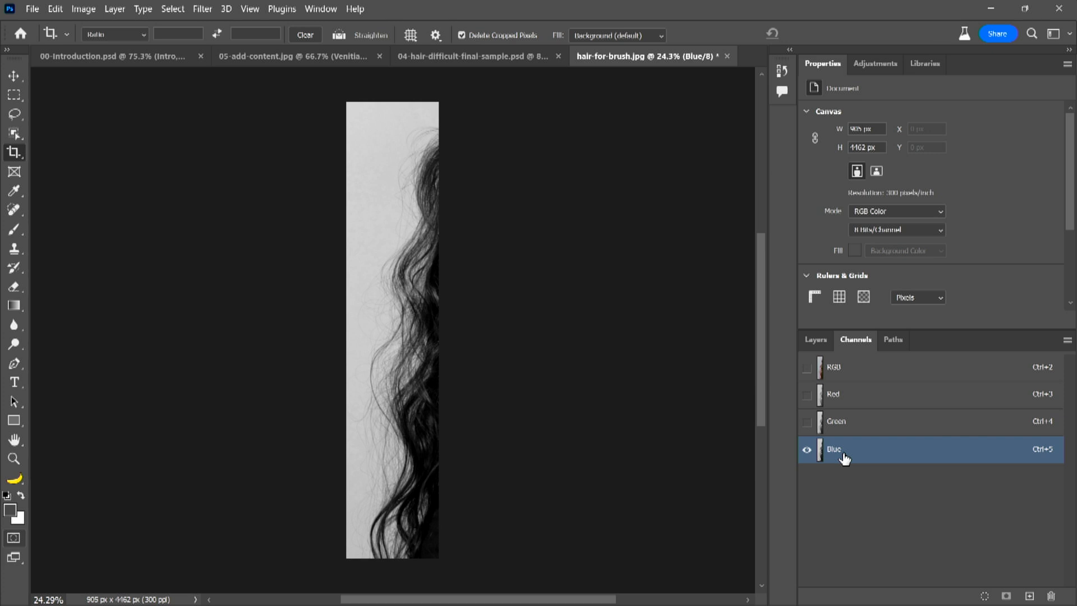
left_click_drag(843, 455, 845, 457)
key("ctrl+i")
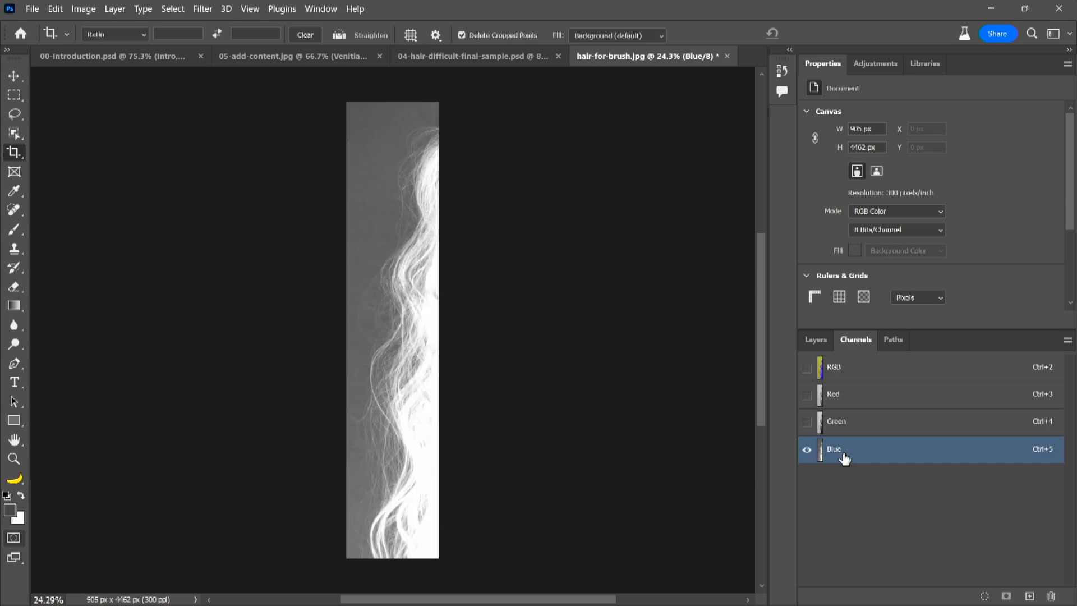
Darken the Blue channel's backdrop with a Curves adjustment, input 94 to output 36.
left_click(84, 9)
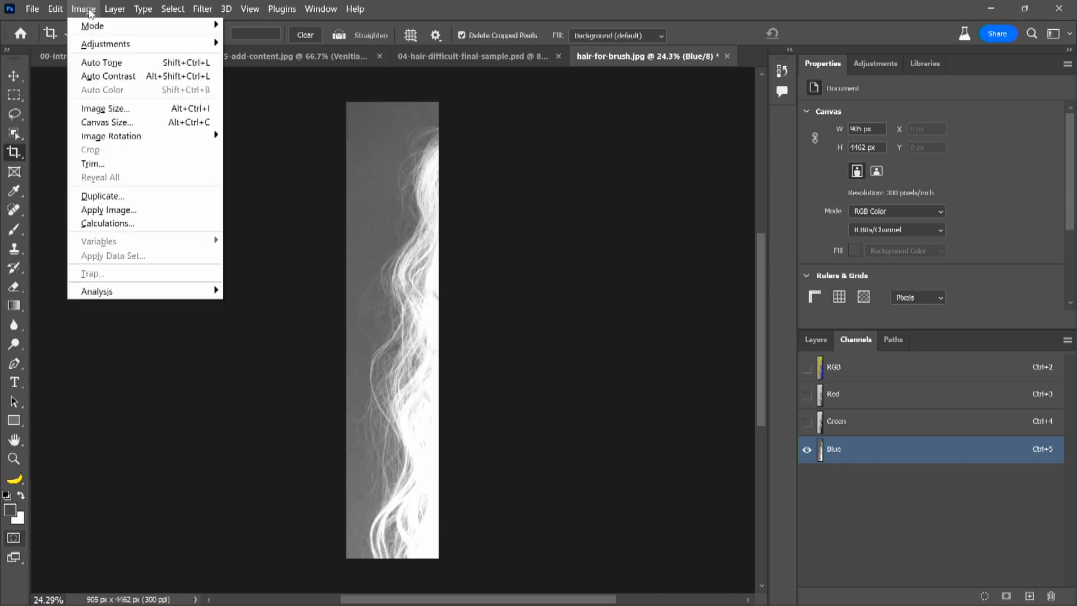
mouse_move(106, 44)
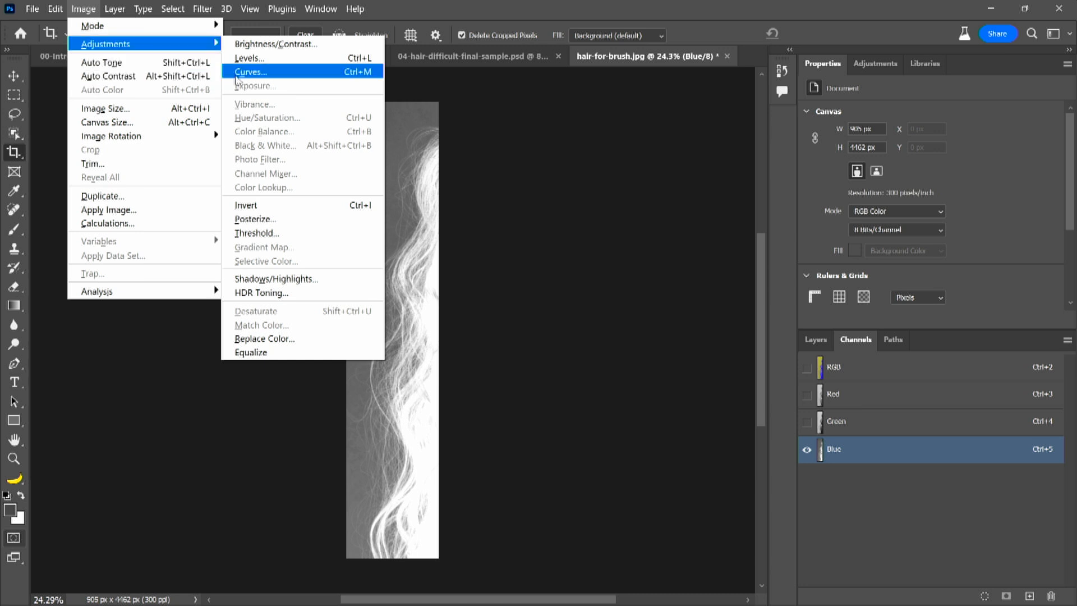
left_click(249, 69)
left_click_drag(412, 281, 430, 308)
left_click_drag(528, 86, 706, 101)
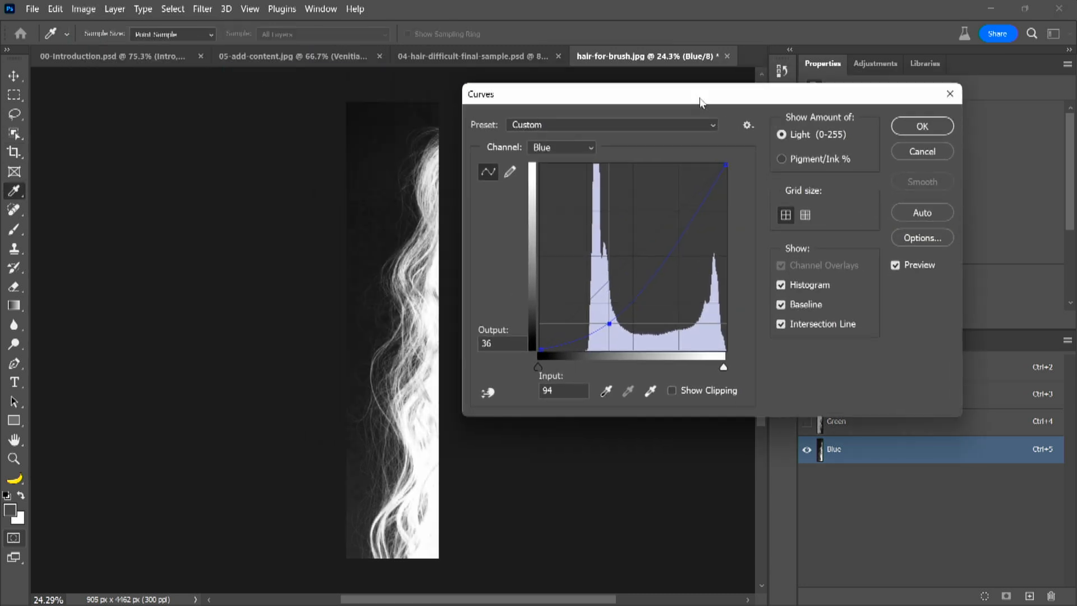
left_click(922, 126)
key("c")
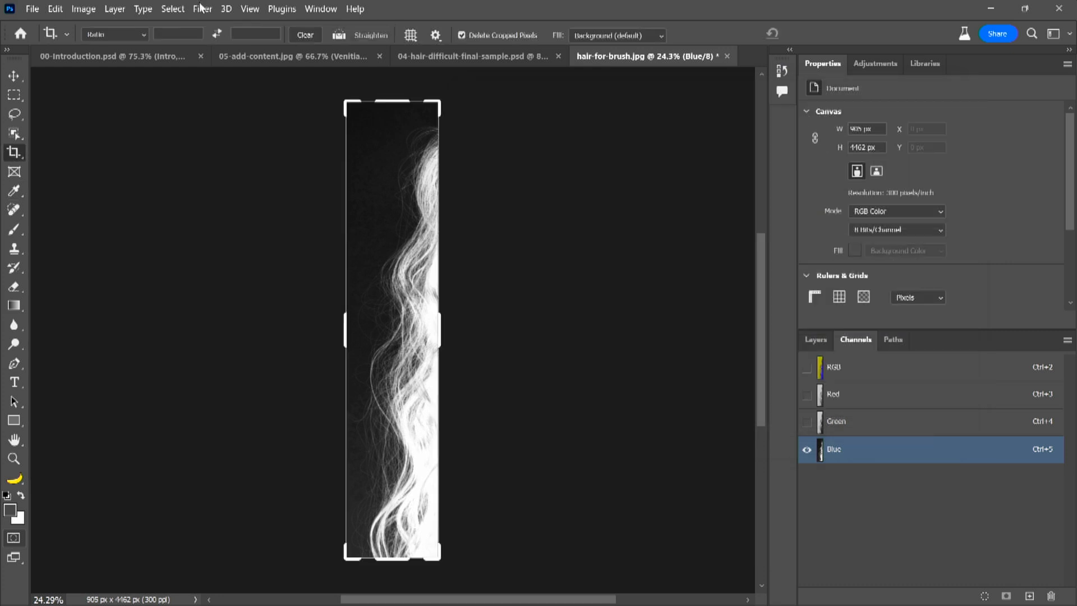
Apply a Levels adjustment to the Blue channel with the black input level at 27.
left_click(115, 9)
mouse_move(92, 9)
mouse_move(96, 43)
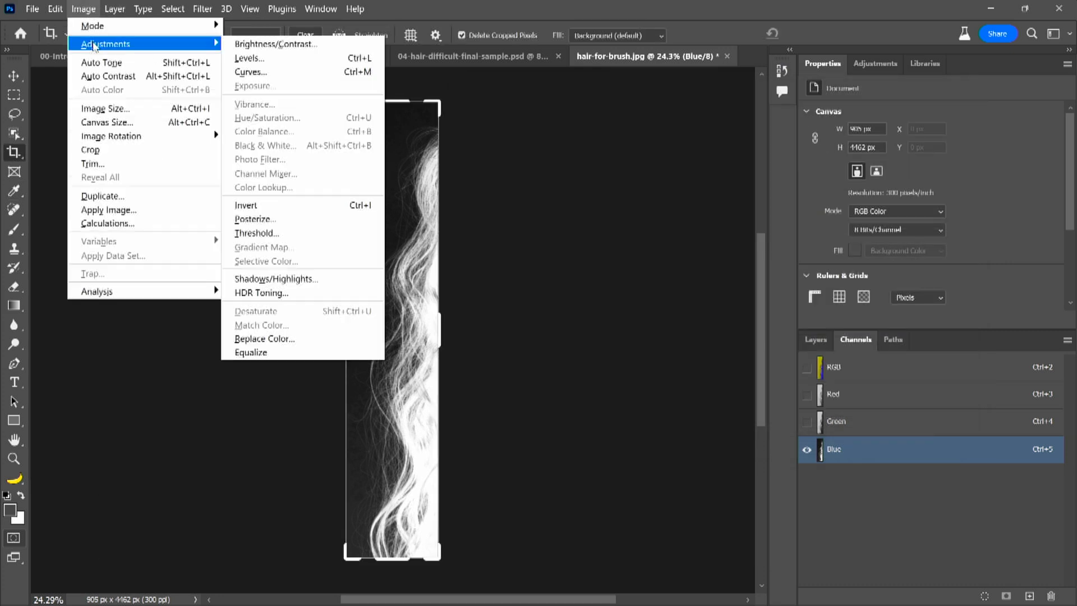
left_click(230, 58)
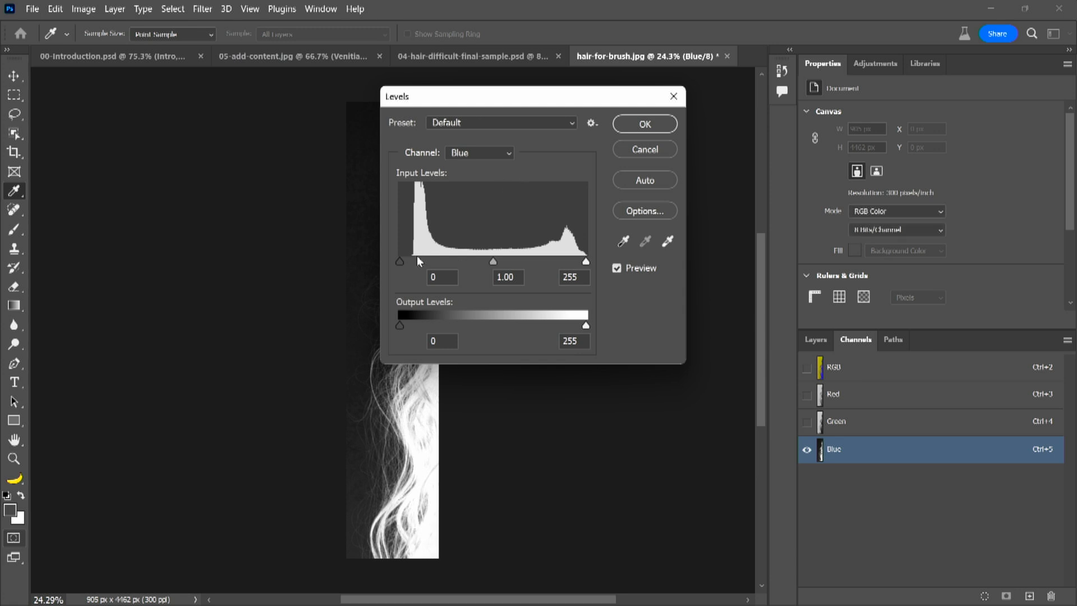
left_click_drag(399, 262, 414, 262)
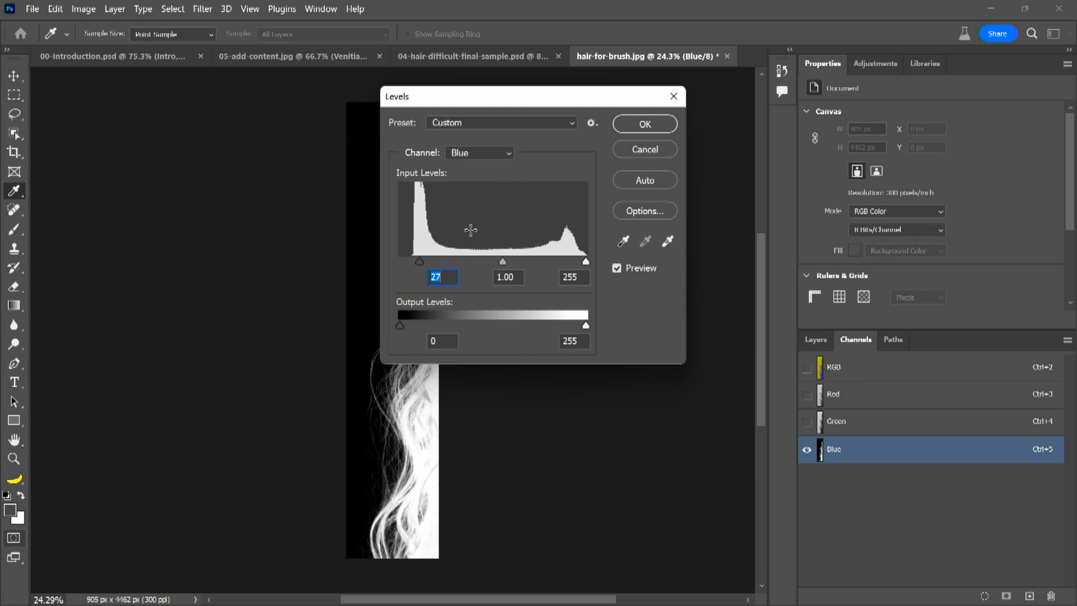
left_click_drag(550, 105, 677, 130)
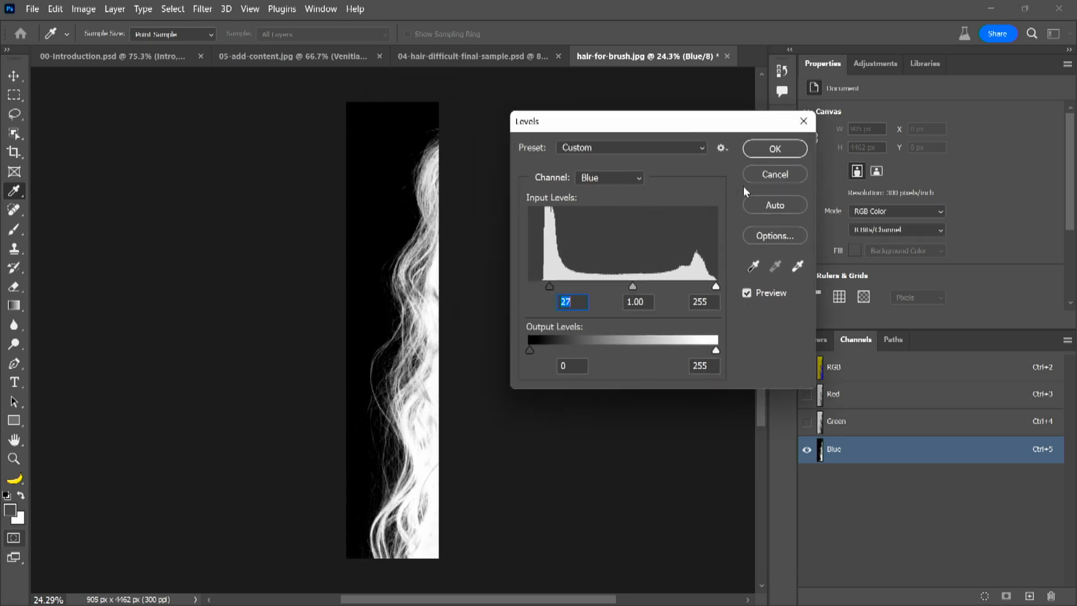
left_click(774, 148)
key("c")
Choose the Burn tool with its range set to Shadows and enlarge its brush to 700 px.
left_click(20, 350)
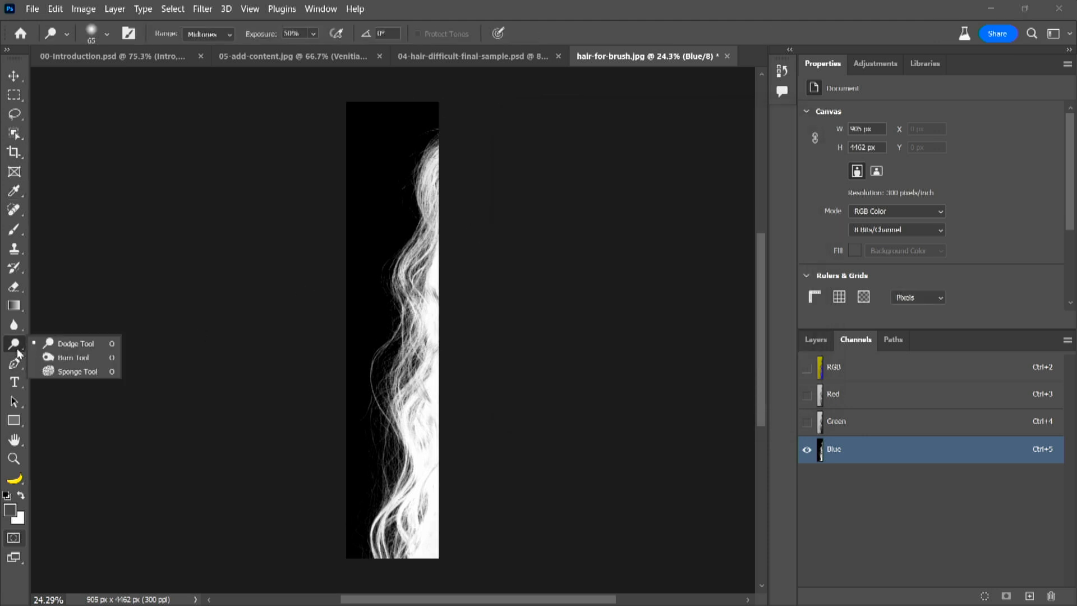
left_click(62, 357)
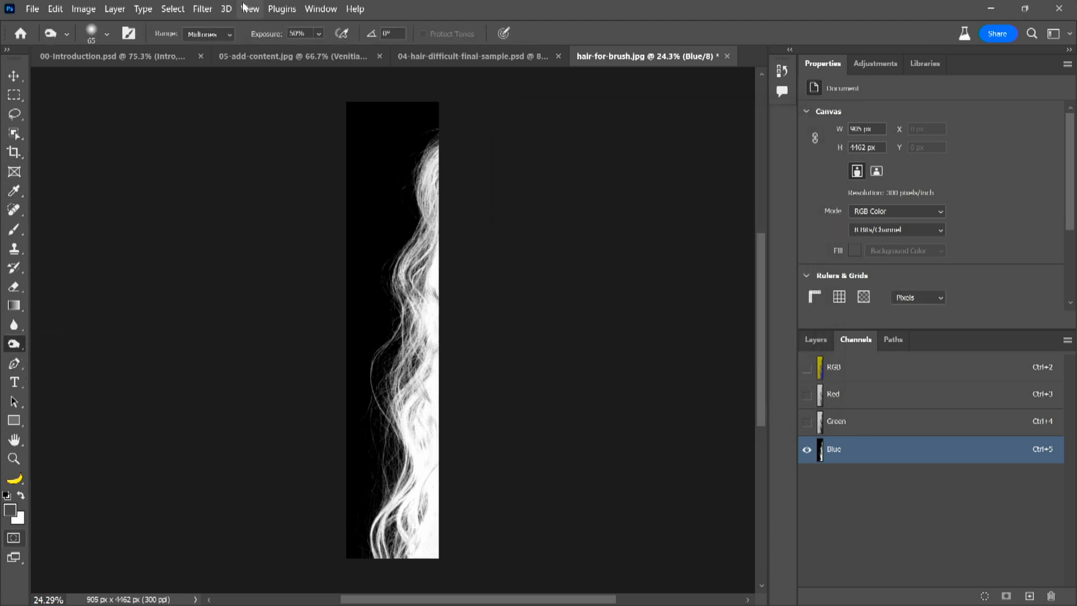
left_click(226, 35)
left_click(202, 45)
key("bracketright")
key("bracketright")
key("bracketright")
key("bracketright")
key("bracketright")
key("bracketright")
key("bracketright")
key("bracketright")
key("bracketright")
key("bracketright")
key("bracketright")
key("bracketright")
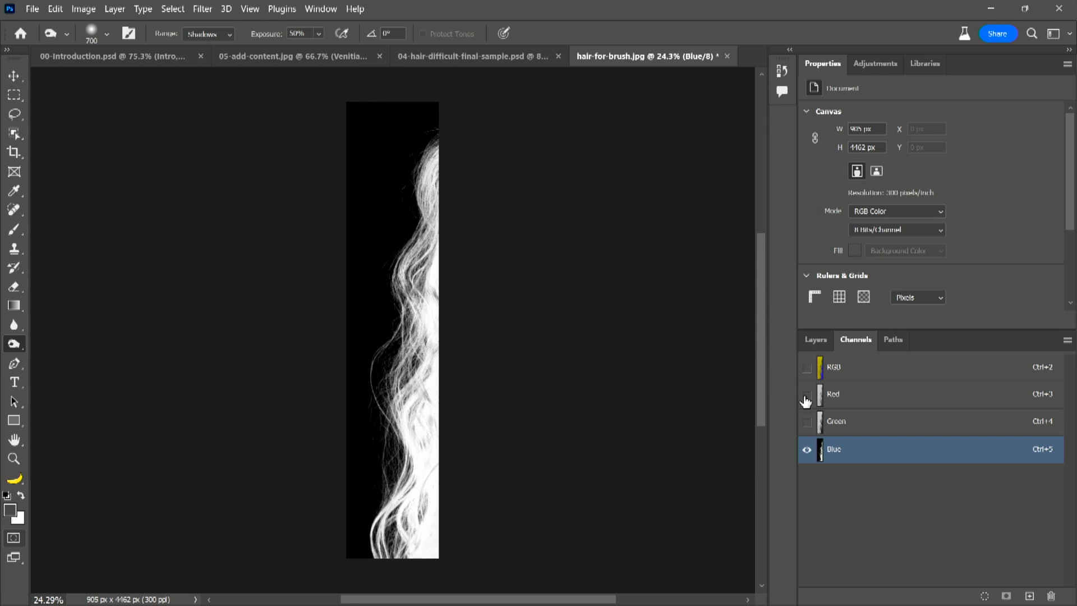
Load the Blue channel as a selection, reactivate the RGB composite and return to the layers.
left_click(820, 454, "ctrl")
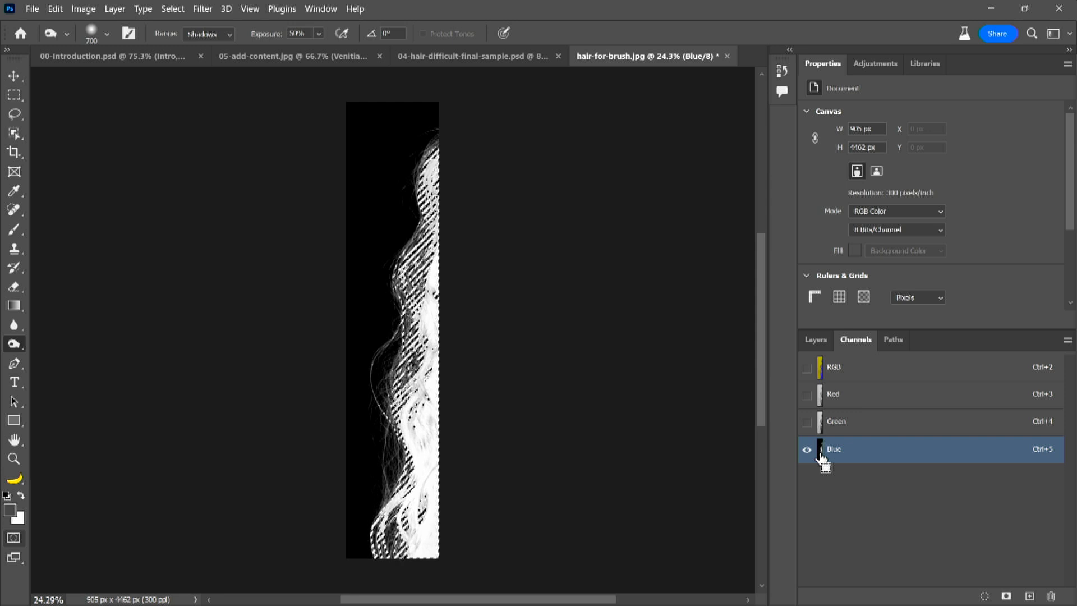
left_click(827, 369)
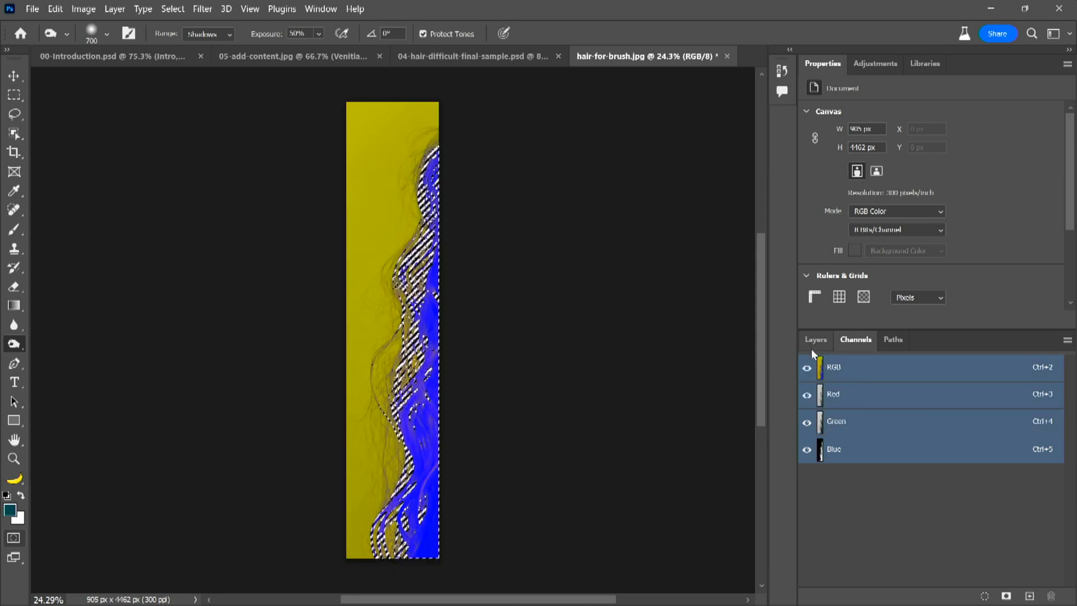
left_click(814, 341)
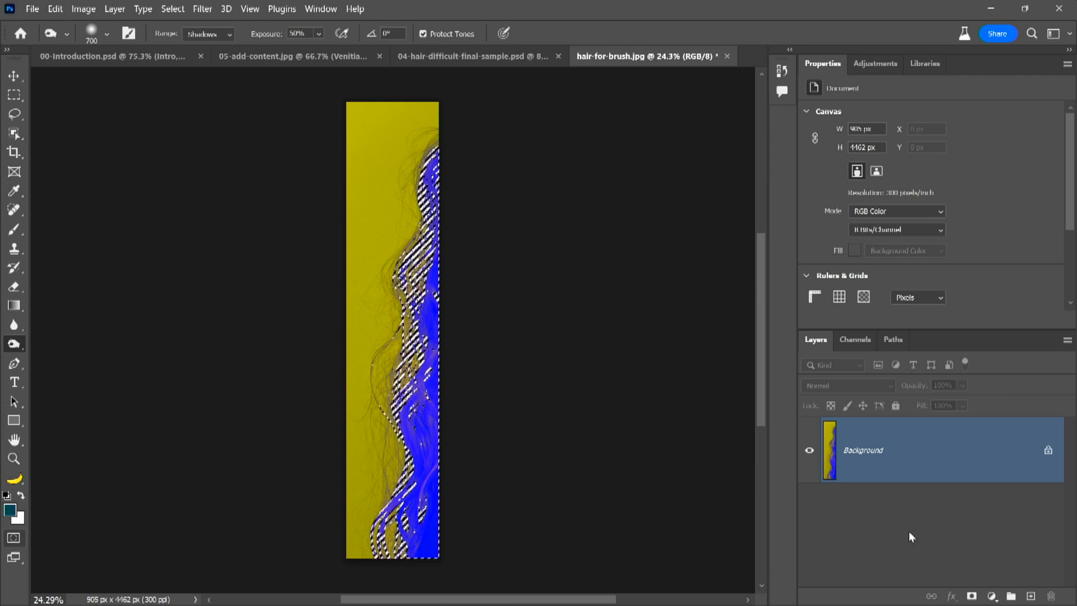
Add a black (#000000) Solid Color fill layer masked by the hair selection and hide the Background layer.
left_click(991, 596)
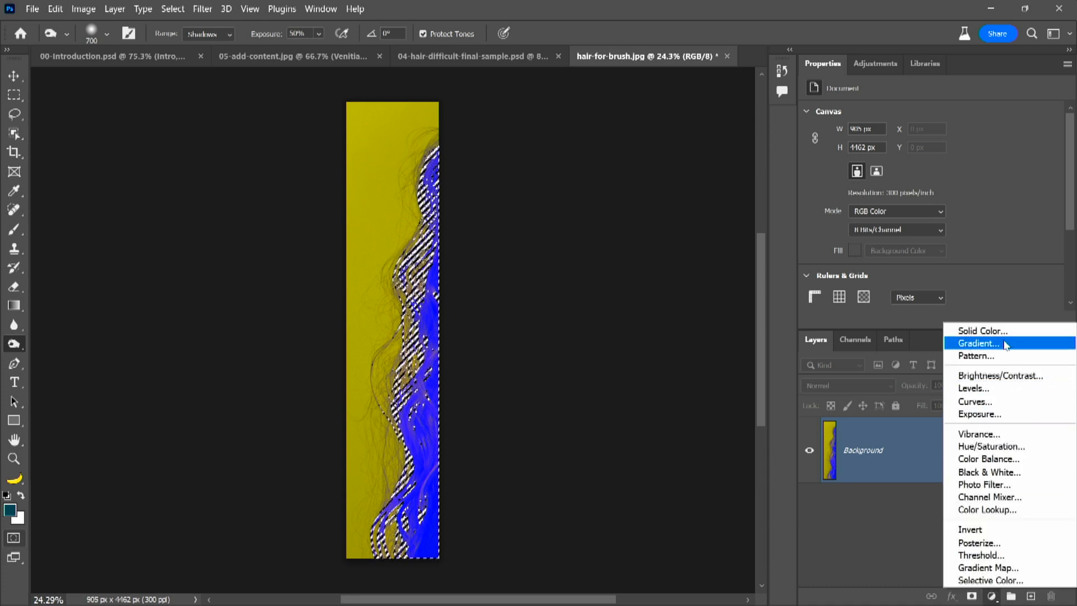
left_click(984, 331)
left_click_drag(425, 307, 329, 316)
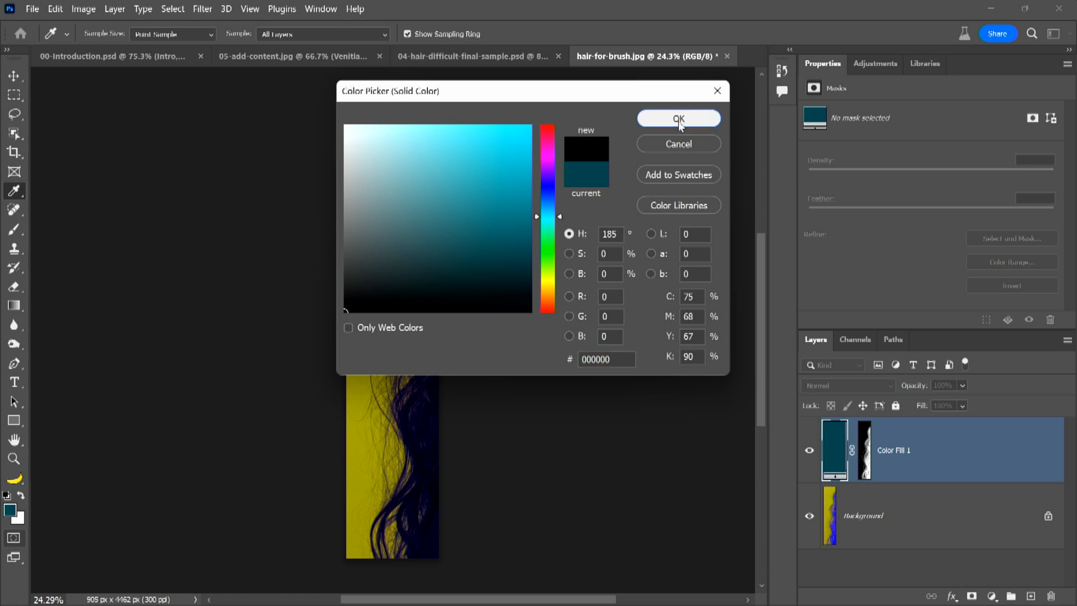
left_click(678, 119)
left_click(809, 516)
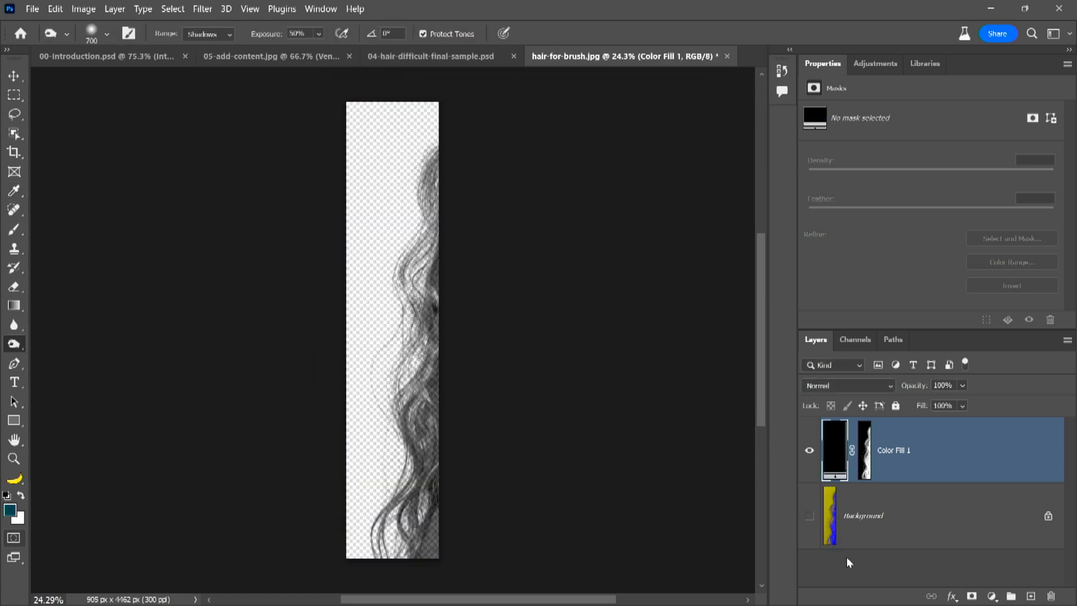
Duplicate the black hair fill layer to strengthen the strands and define a brush preset named hair-for-brush.jpg.
key("ctrl+j")
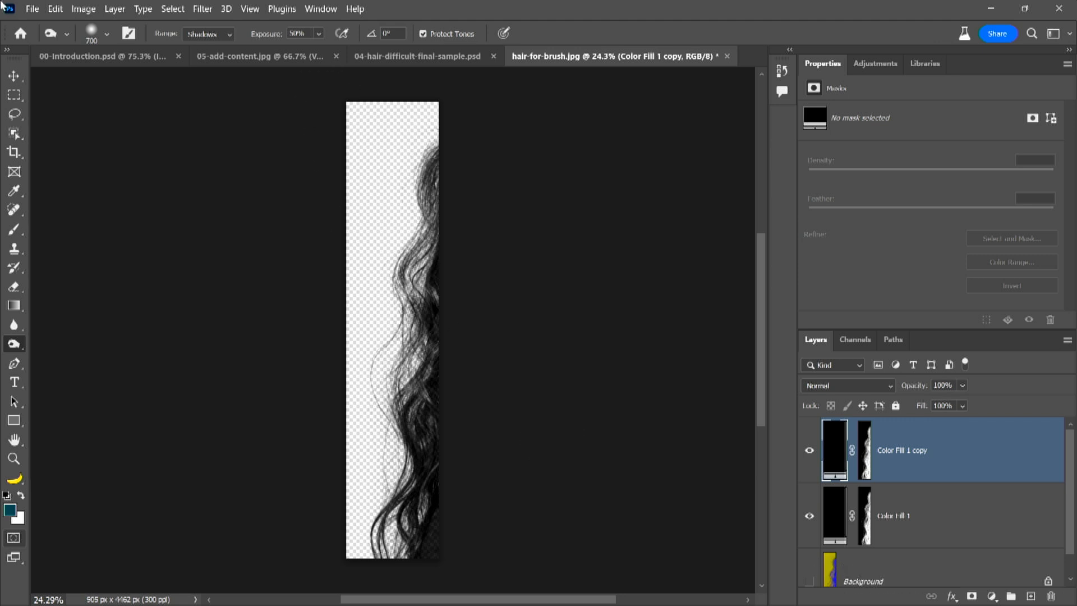
left_click(56, 10)
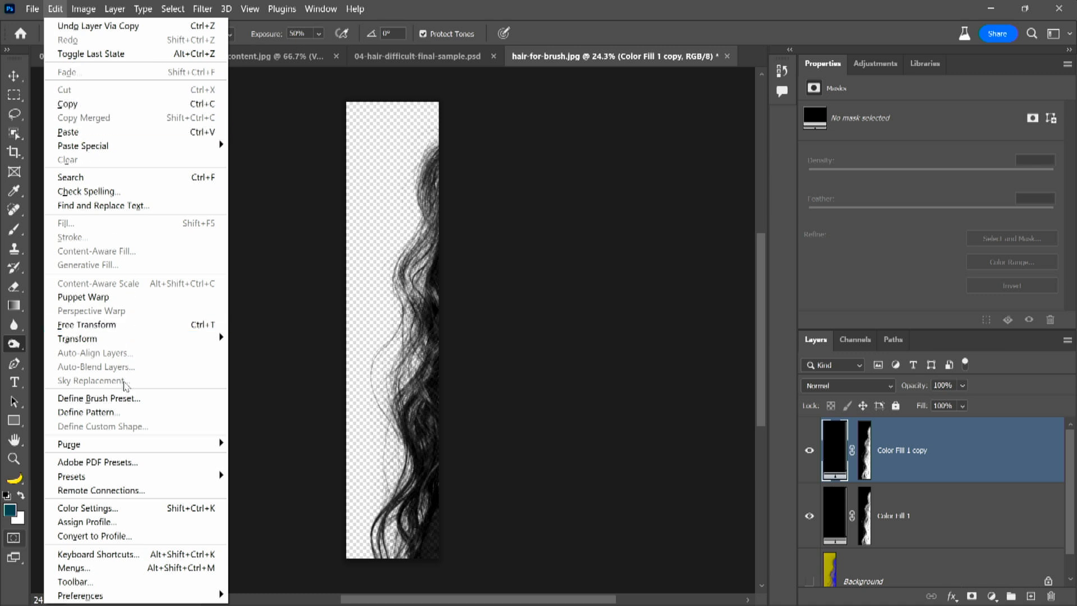
left_click(123, 399)
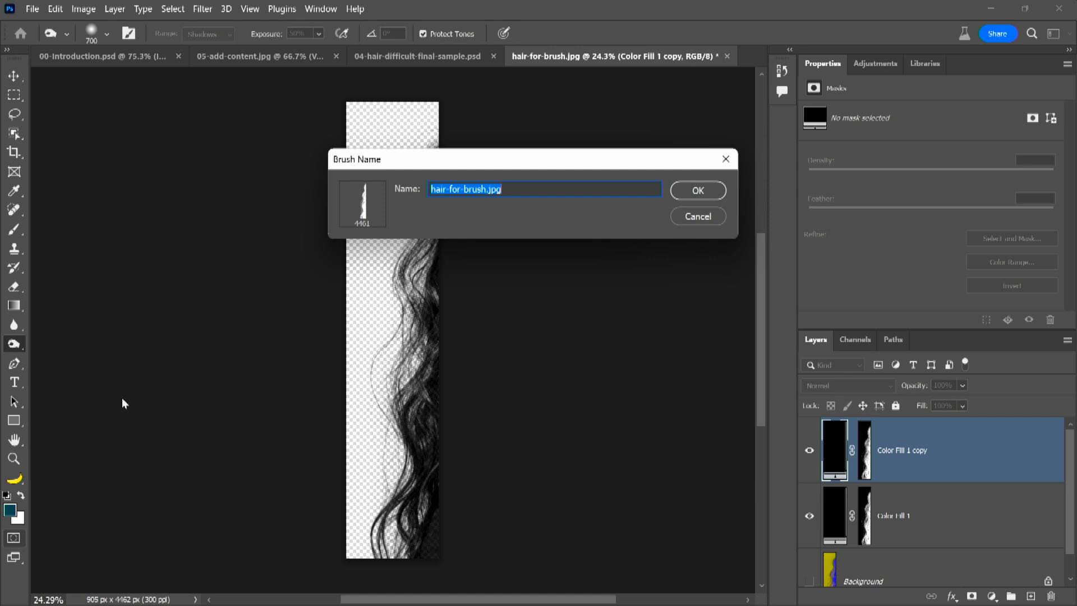
left_click(691, 189)
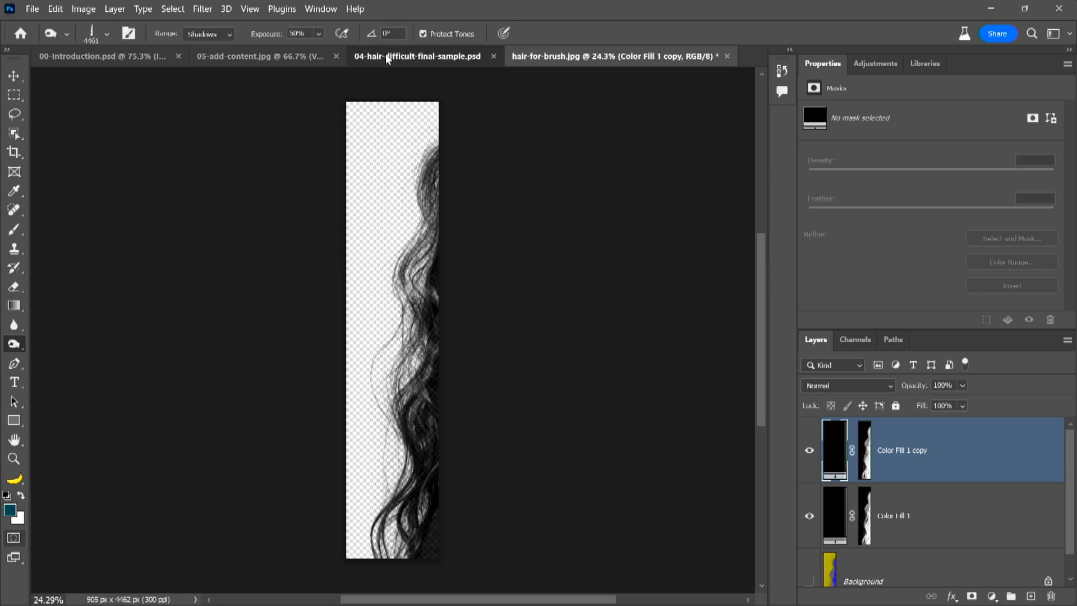
Switch to the 04-hair-difficult-final-sample.psd document and add a new empty layer above the Woman layer.
left_click(387, 57)
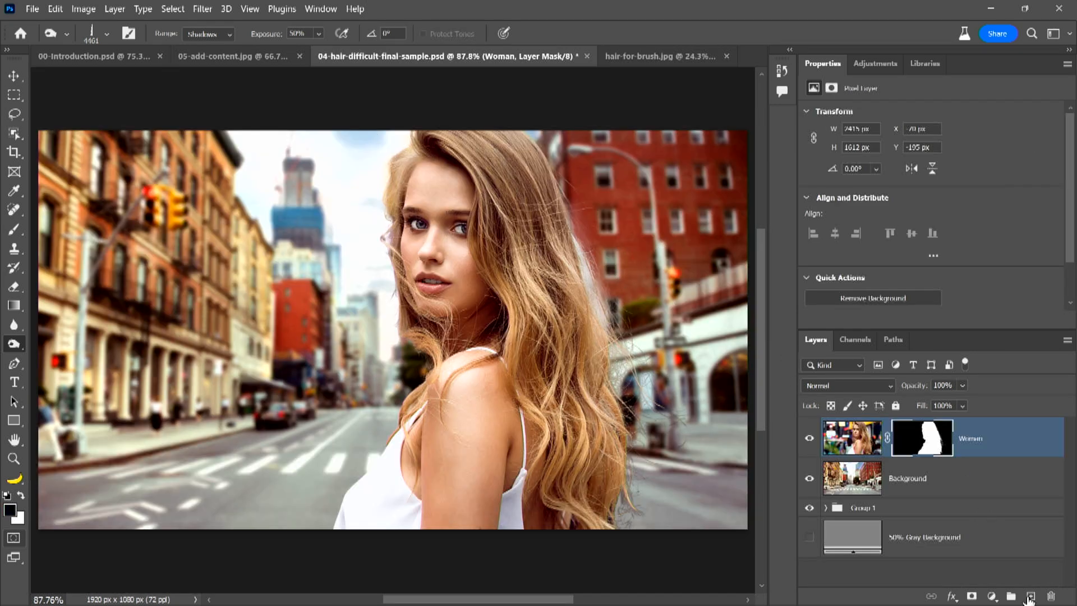
left_click(1030, 596)
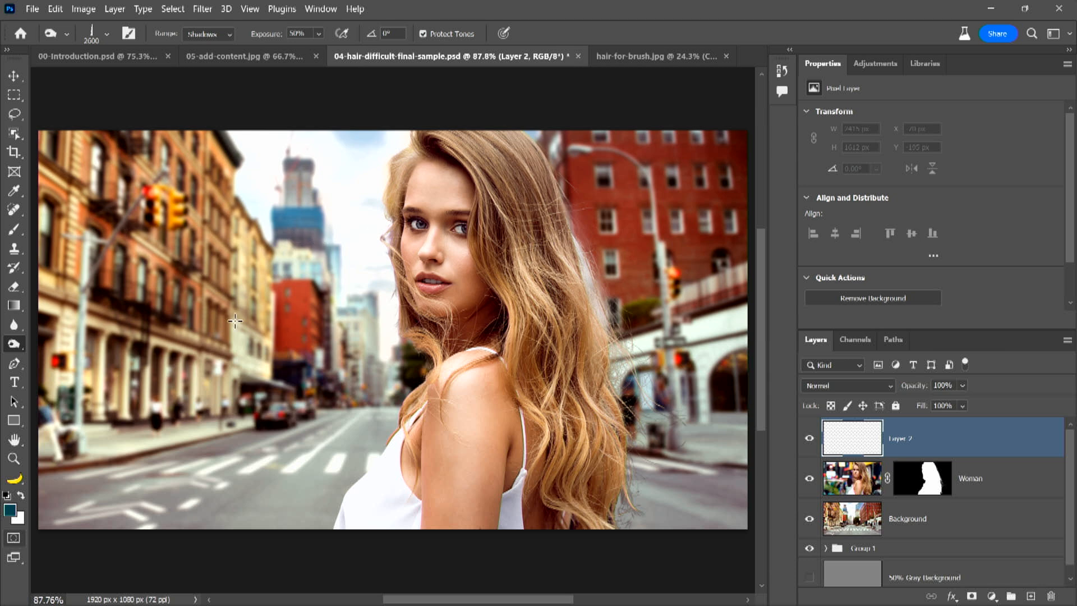
Choose the Brush tool with the hair-for-brush.jpg preset, stamp it once on the image and undo the stamp.
left_click(14, 229)
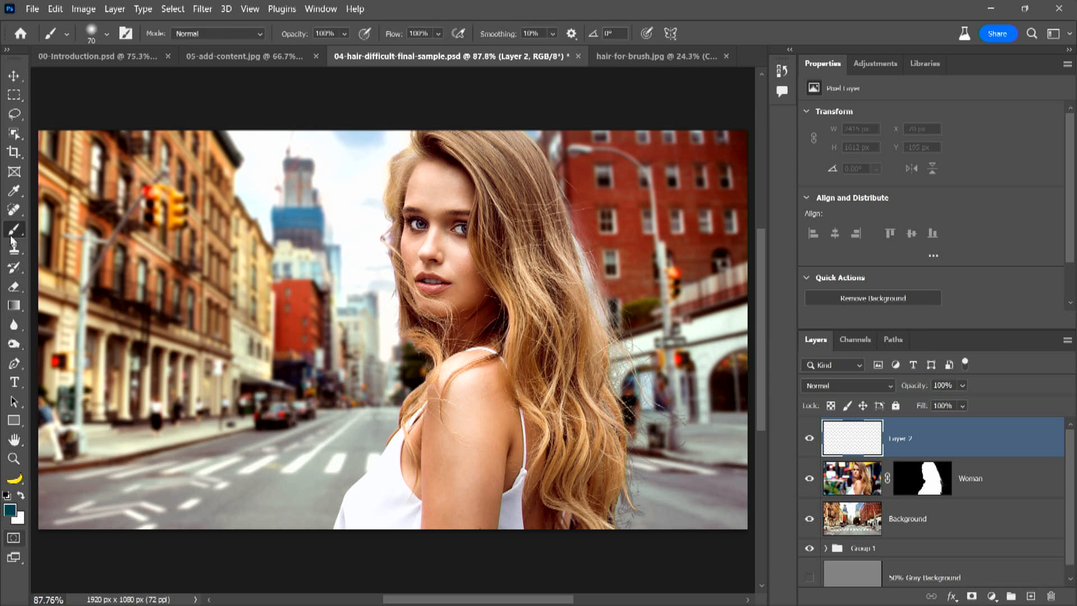
left_click(107, 33)
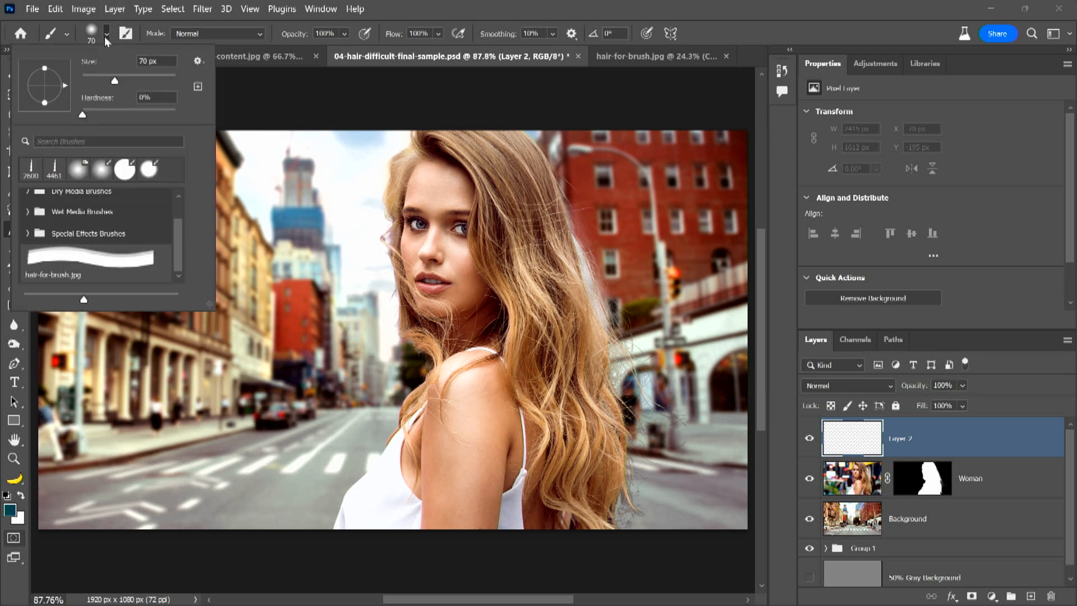
left_click(102, 268)
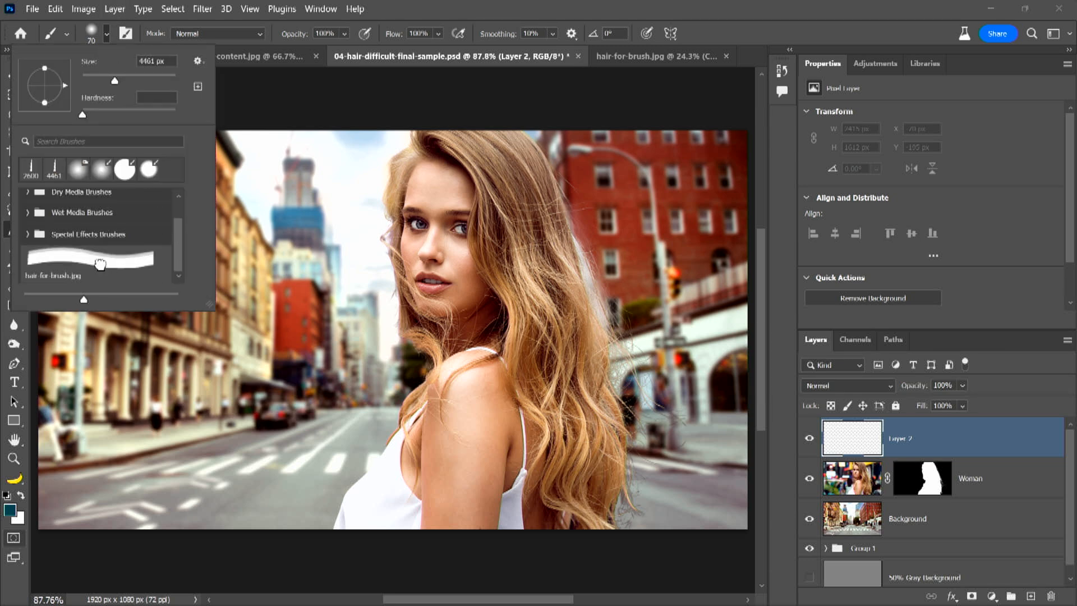
key("Return")
left_click(309, 258)
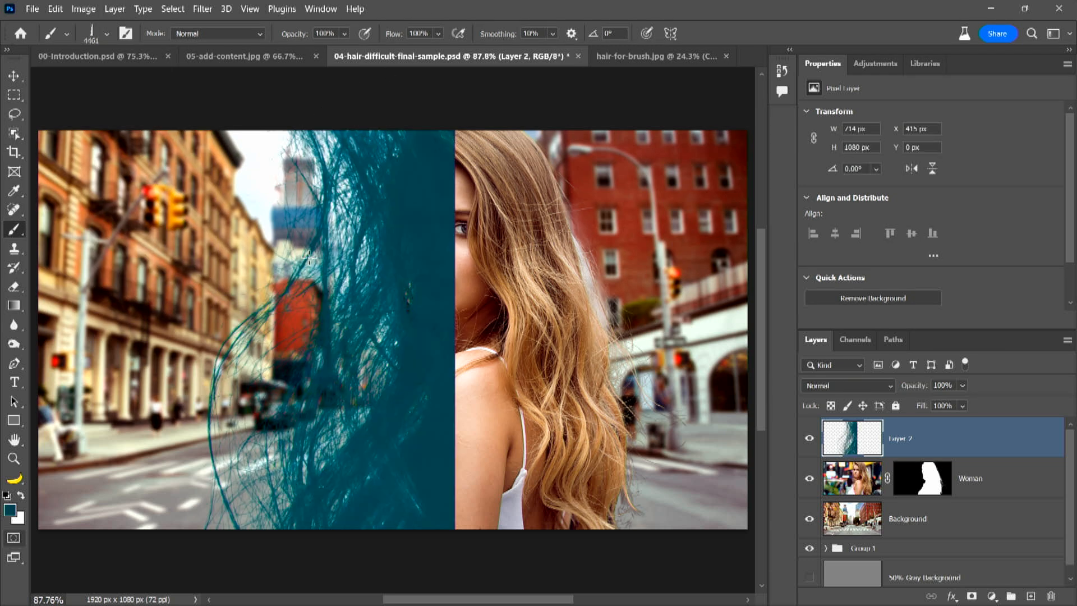
key("ctrl+z")
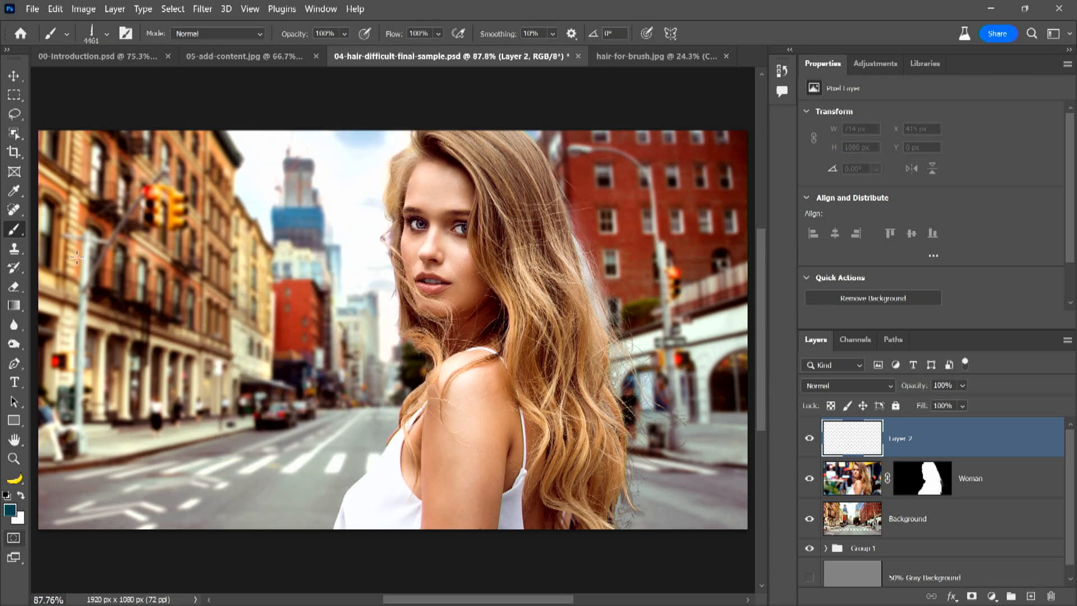
Sample a brown from the woman's hair as the foreground color, reduce the hair brush to 900 px and undo a trial stamp.
mouse_move(553, 245)
left_mouse_down("alt")
mouse_move(555, 259)
mouse_move(571, 251)
left_mouse_up("alt")
left_click_drag(577, 245, 578, 246)
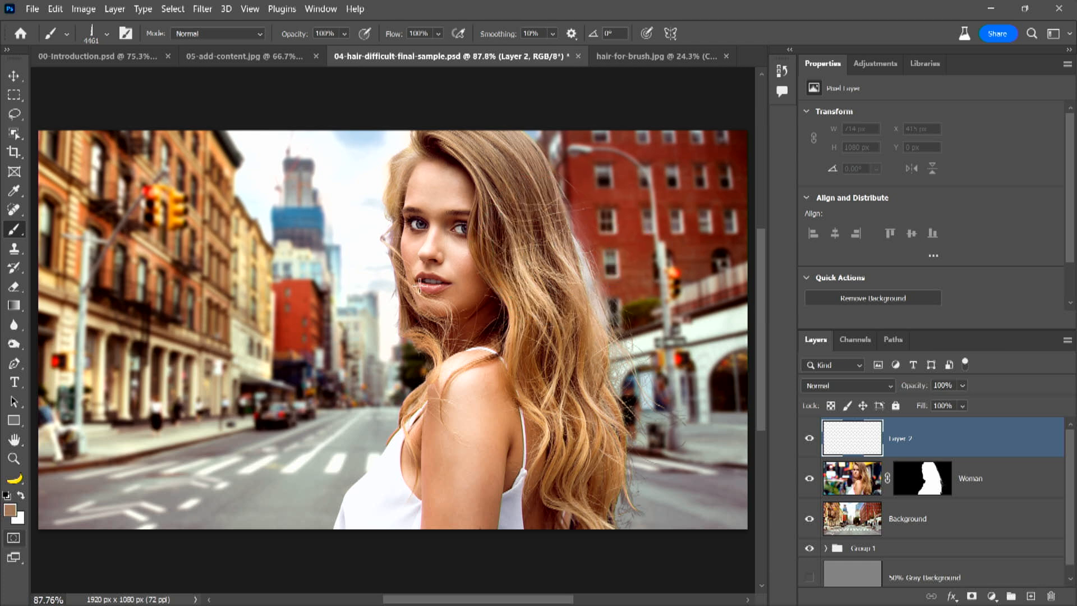
key("bracketleft")
key("bracketleft")
key("bracketleft")
key("bracketleft")
key("bracketleft")
key("bracketleft")
key("bracketleft")
key("bracketleft")
key("bracketleft")
key("bracketleft")
key("bracketleft")
key("bracketleft")
key("bracketleft")
key("bracketleft")
key("bracketleft")
key("bracketleft")
key("bracketleft")
key("bracketleft")
left_click(309, 313)
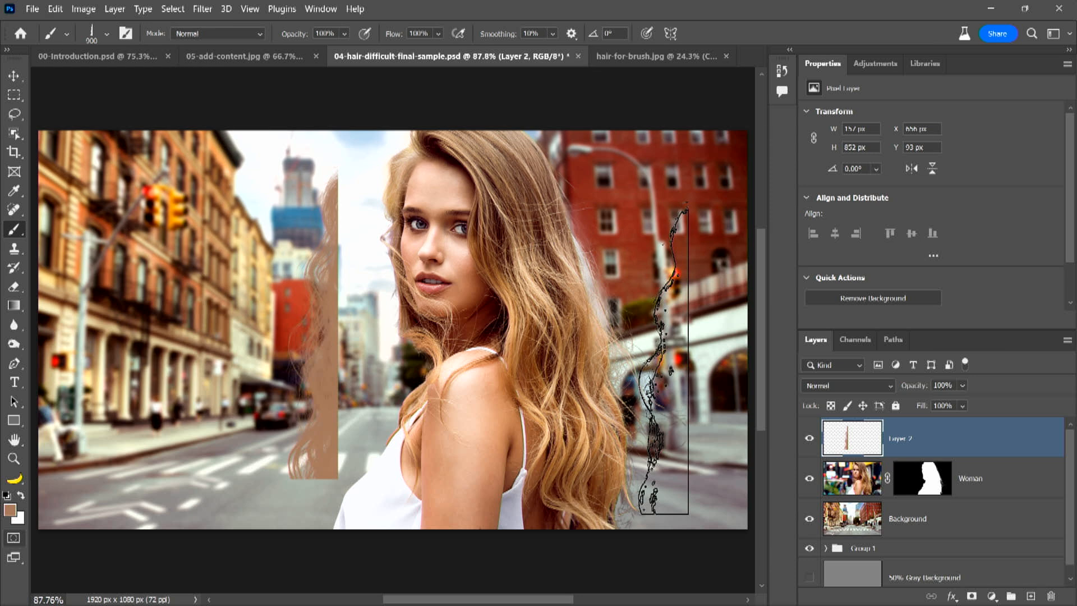
key("ctrl+z")
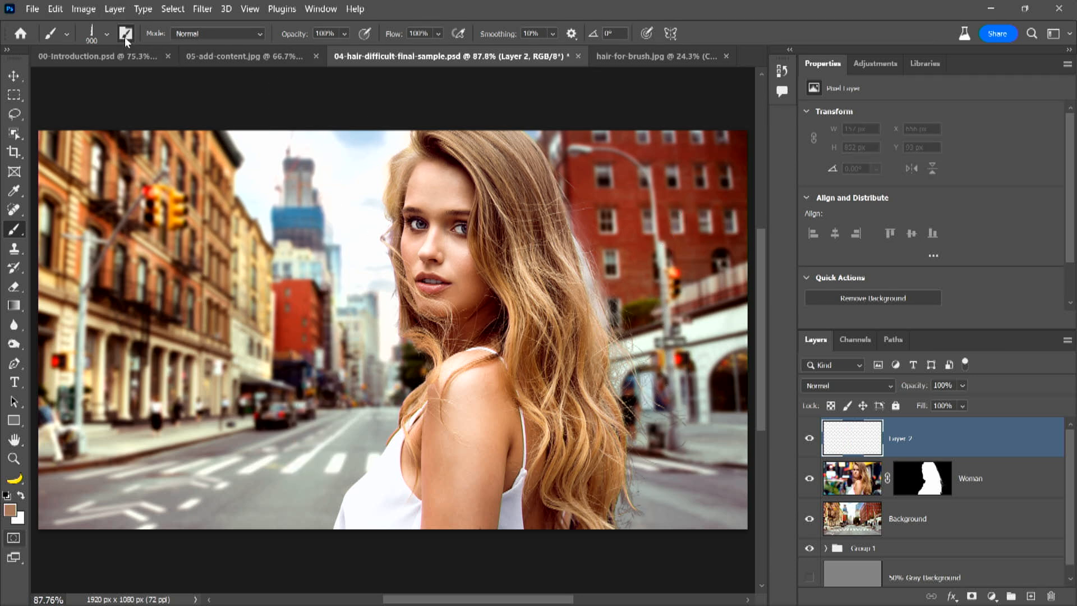
Flip the hair brush tip horizontally with Flip X and set its spacing to 67%.
left_click(124, 36)
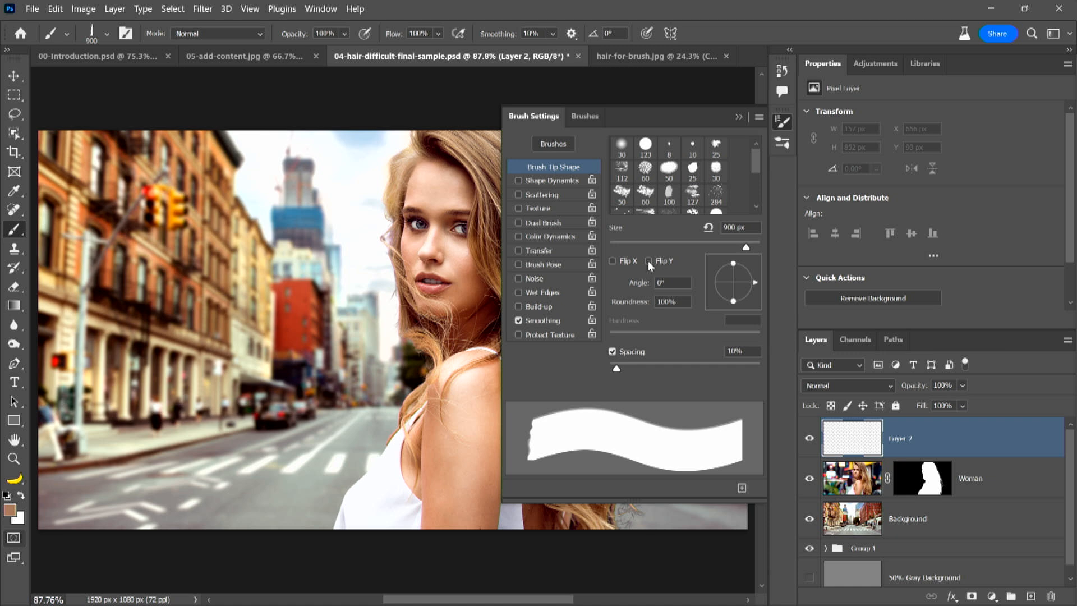
left_click(624, 261)
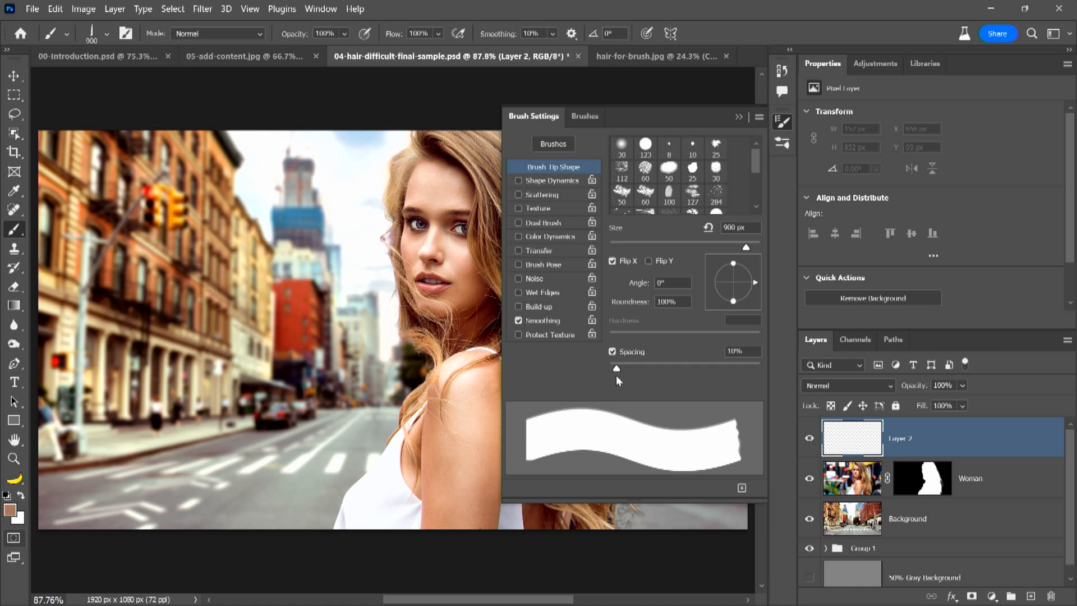
left_click_drag(617, 367, 658, 368)
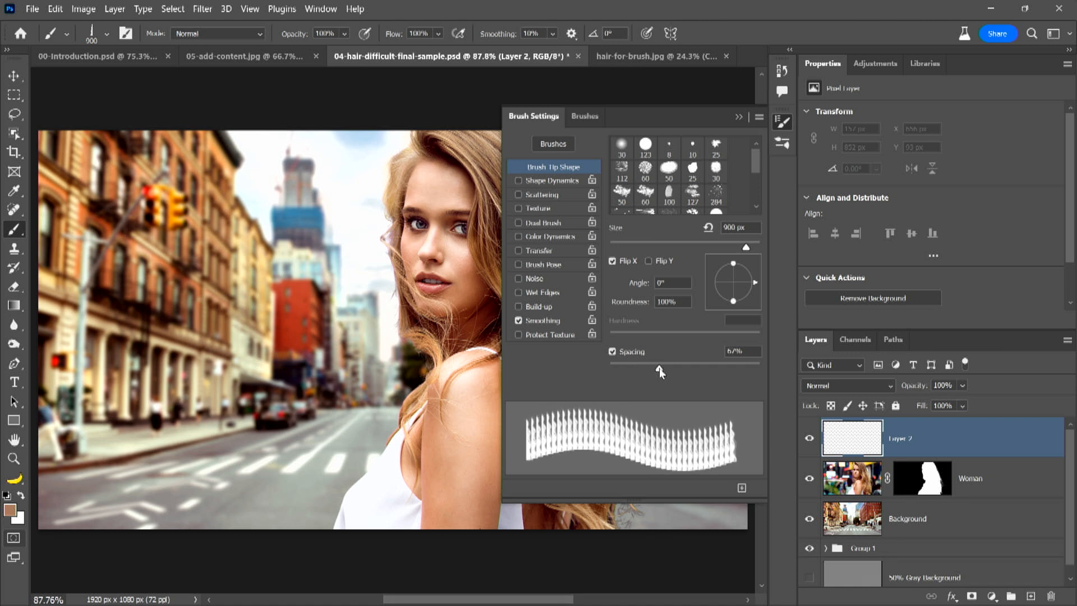
left_click(738, 118)
Rotate the hair brush to 19° and stamp brown strands along the outer edge of the woman's long hair.
key("Left")
key("Left")
key("Left")
key("Left")
key("Left")
key("Left")
key("Left")
key("Left")
key("Left")
key("Left")
key("Left")
key("Left")
key("Left")
key("Left")
key("Left")
key("Left")
key("Left")
key("Left")
key("Left")
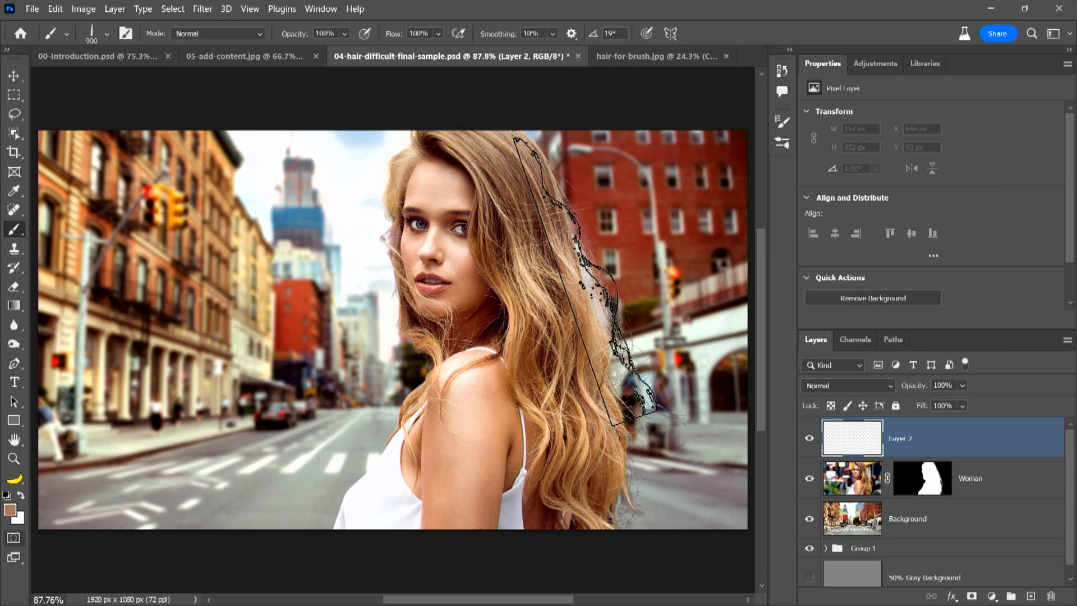
left_click(594, 287)
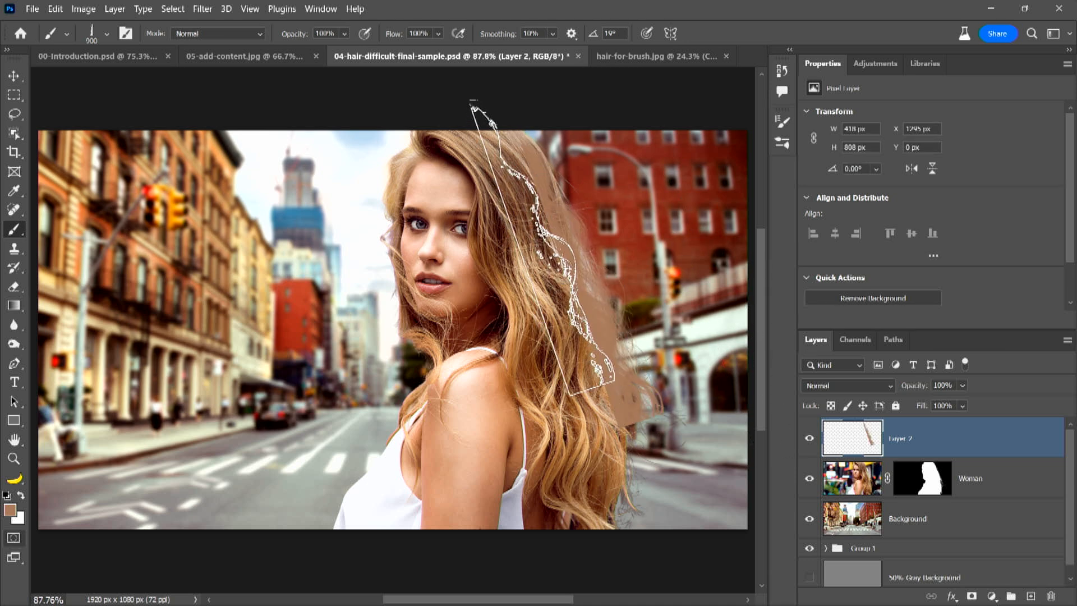
Rotate the hair brush to 9° and stamp a second brown section slightly lower along the hair edge.
key("Right")
key("Right")
key("Right")
key("Right")
key("Right")
key("Right")
key("Right")
key("Right")
key("Right")
key("Right")
left_click(605, 321)
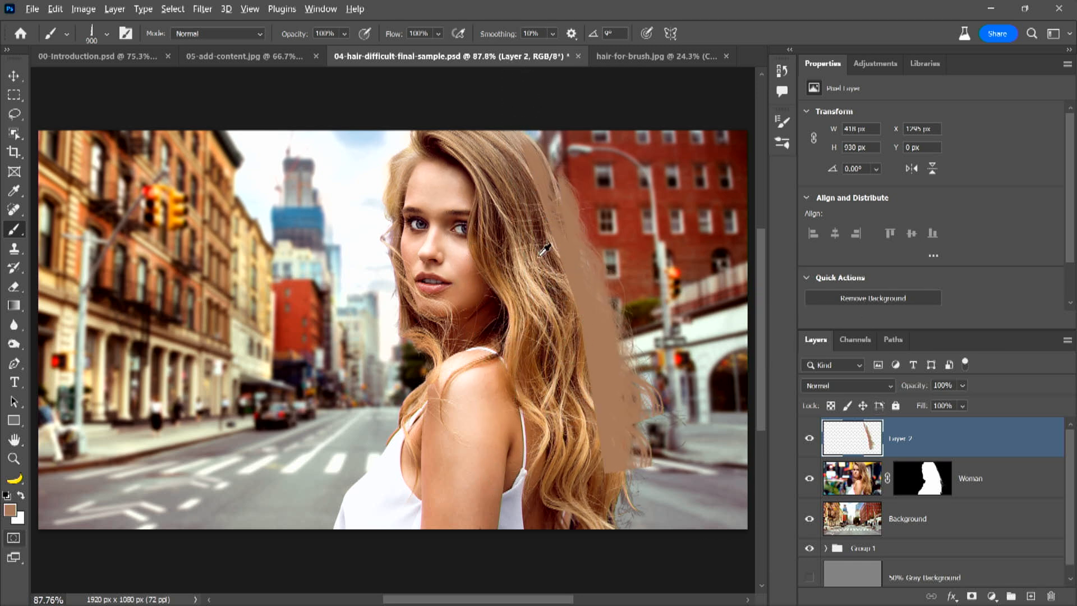
Sample a lighter tan from the woman's hair and stamp two more strand sections along the hair edge.
left_click(521, 277, "alt")
left_click(580, 308)
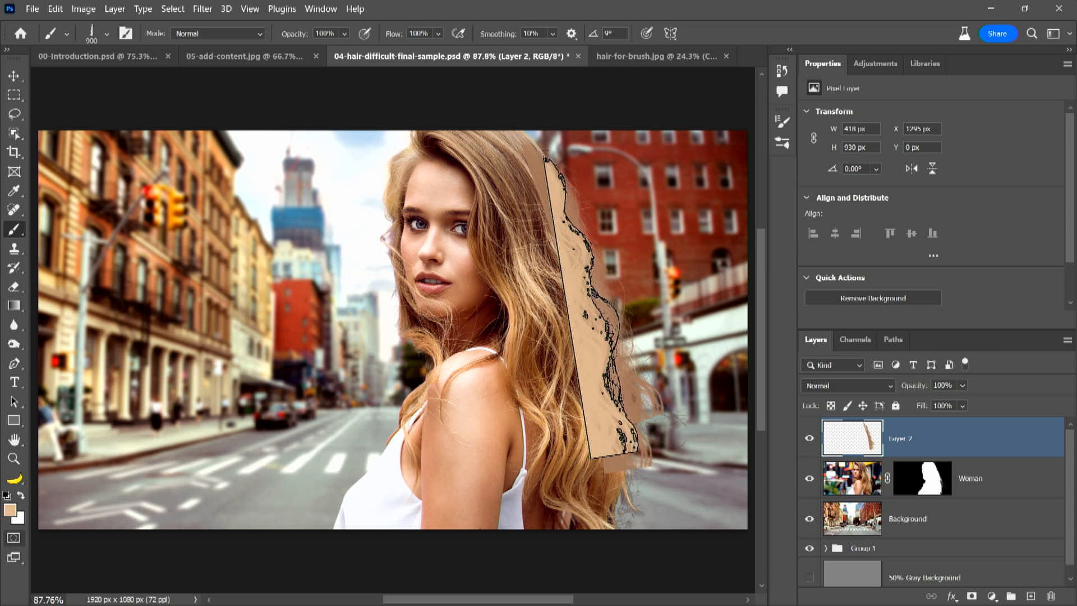
left_click(616, 342)
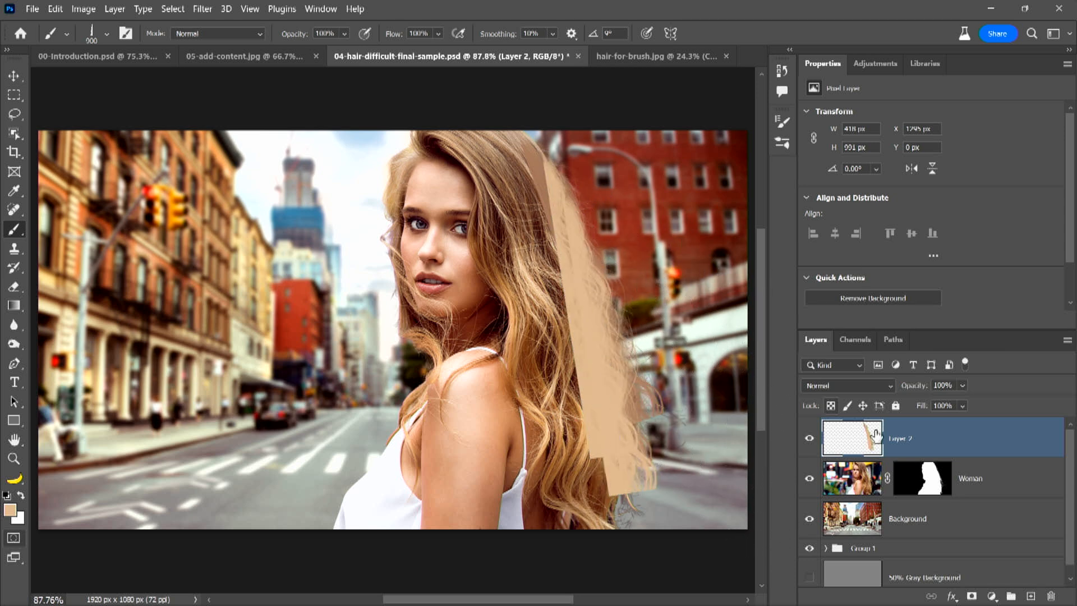
Move the painted strands layer below Woman with the Woman mask temporarily disabled, and toggle the strands' visibility to compare.
left_click(944, 491, "shift")
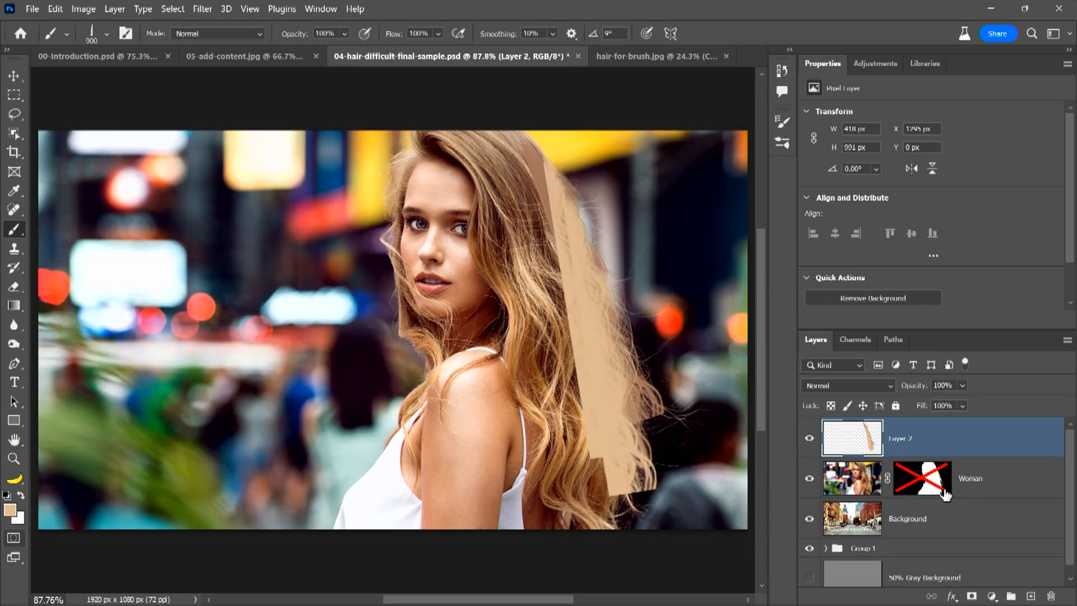
left_click_drag(866, 441, 848, 490)
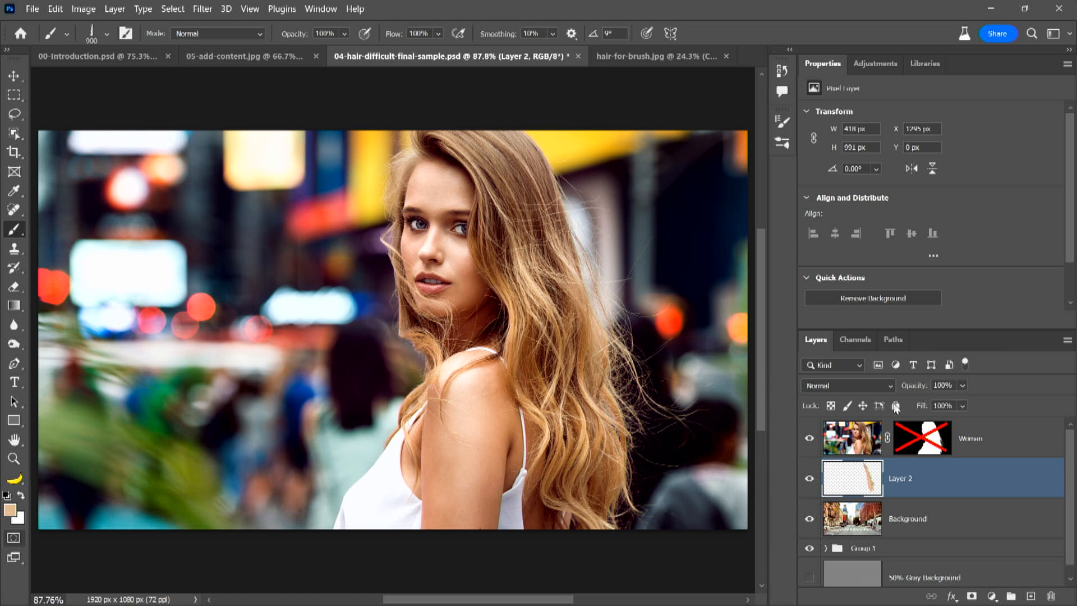
left_click(917, 441, "shift")
left_click(809, 481)
left_click(809, 481)
left_click(809, 478)
Hide the Woman, painted strands and Background layers to show Group 1's finished hair edge up close.
left_click(809, 438)
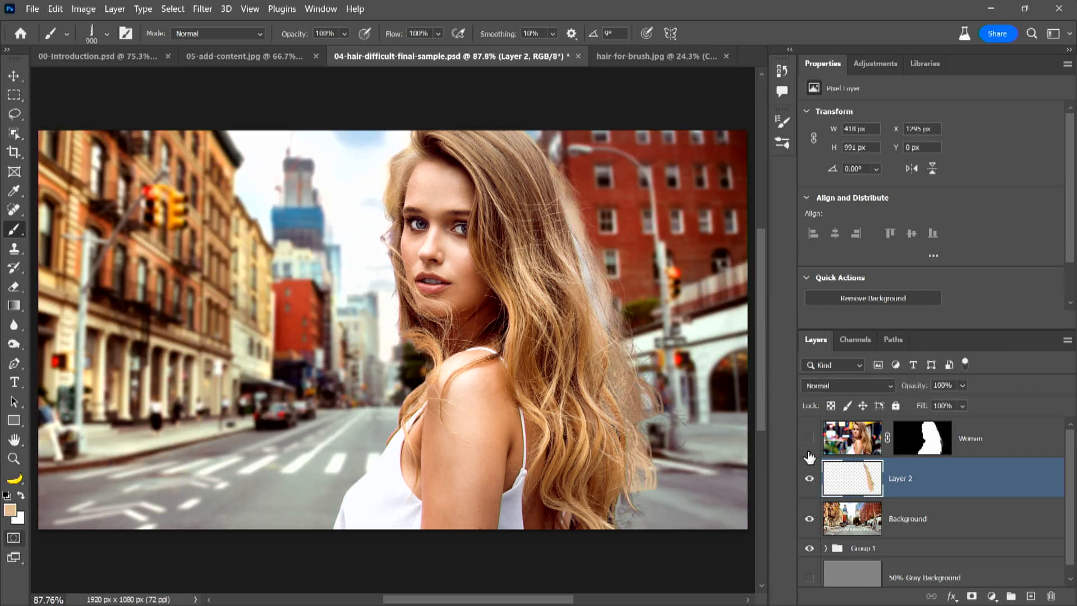
left_click(809, 515)
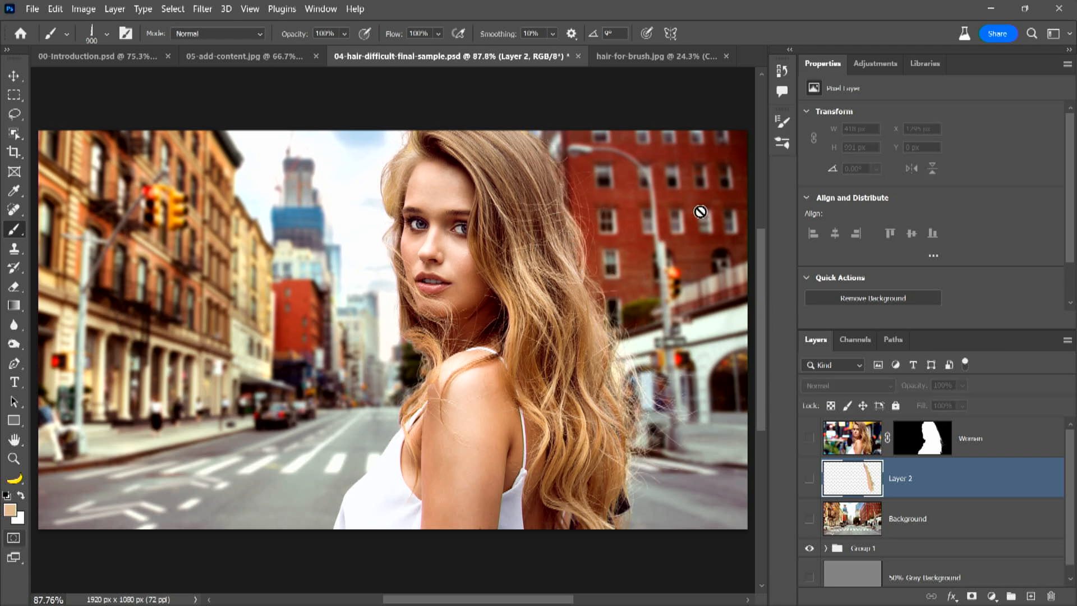
key("z")
left_click_drag(615, 332, 614, 328)
right_click(614, 328)
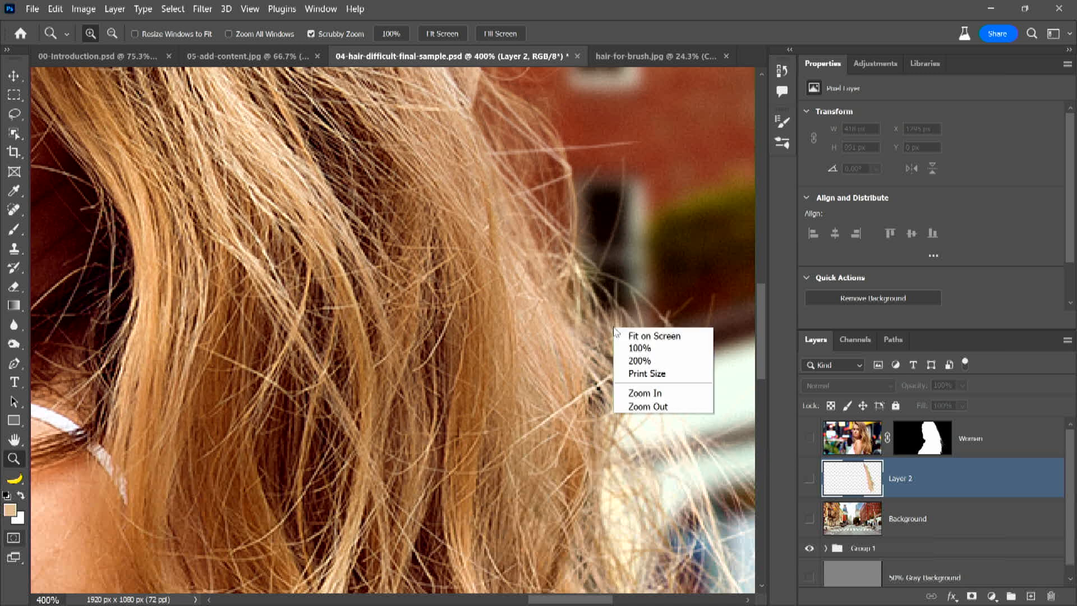
Expand Group 1 and toggle its Behind Head Left and Top Left Patch layers to examine the hair strands they add.
left_click(825, 549)
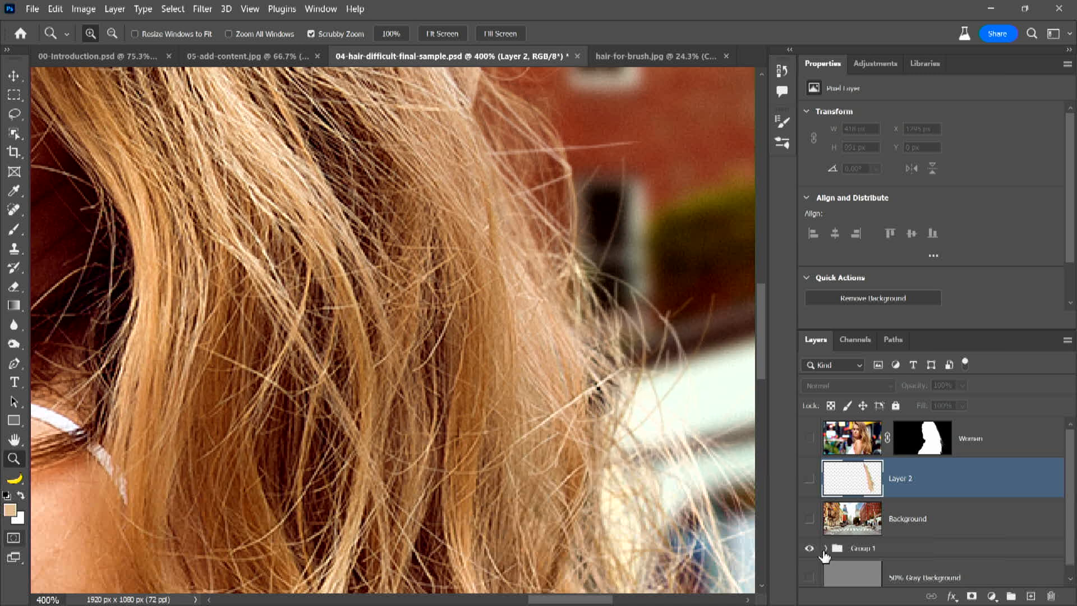
left_click(824, 549)
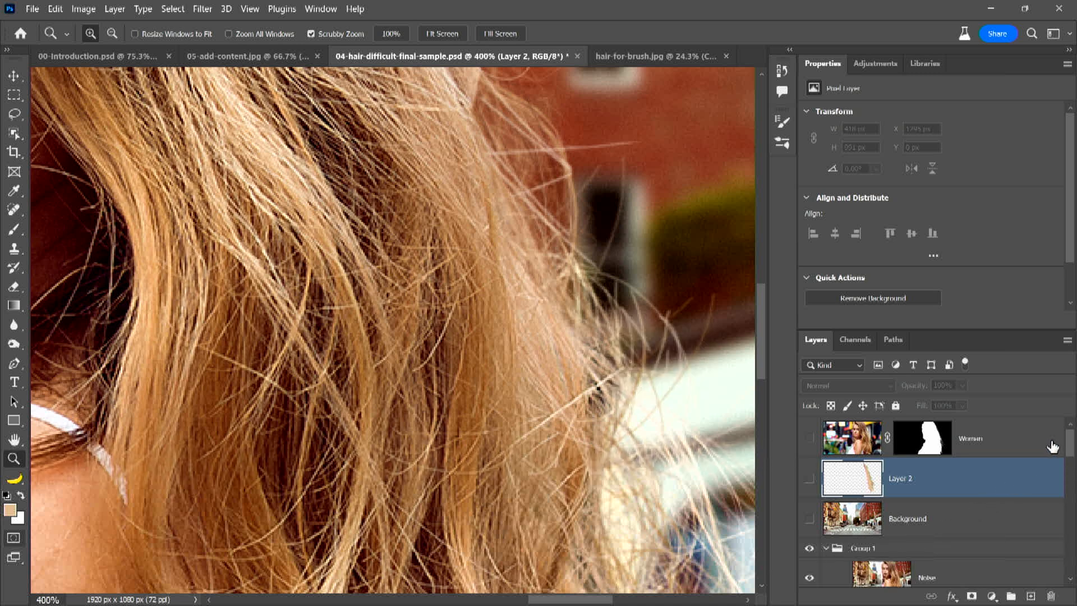
left_click_drag(1069, 447, 1070, 502)
left_click(809, 517)
left_click(808, 476)
left_click(808, 517)
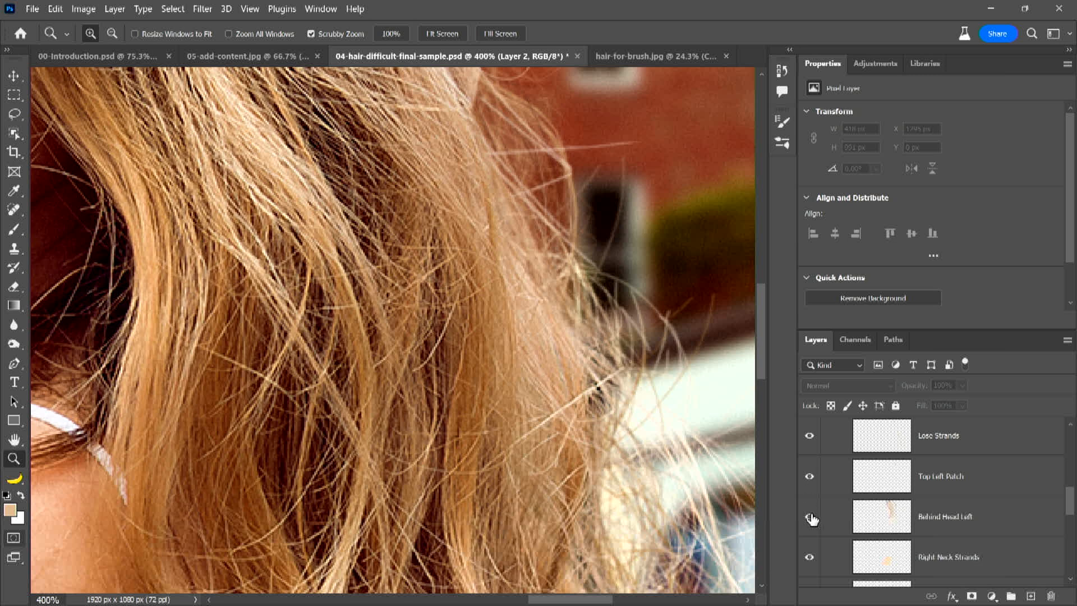
double_click(14, 440)
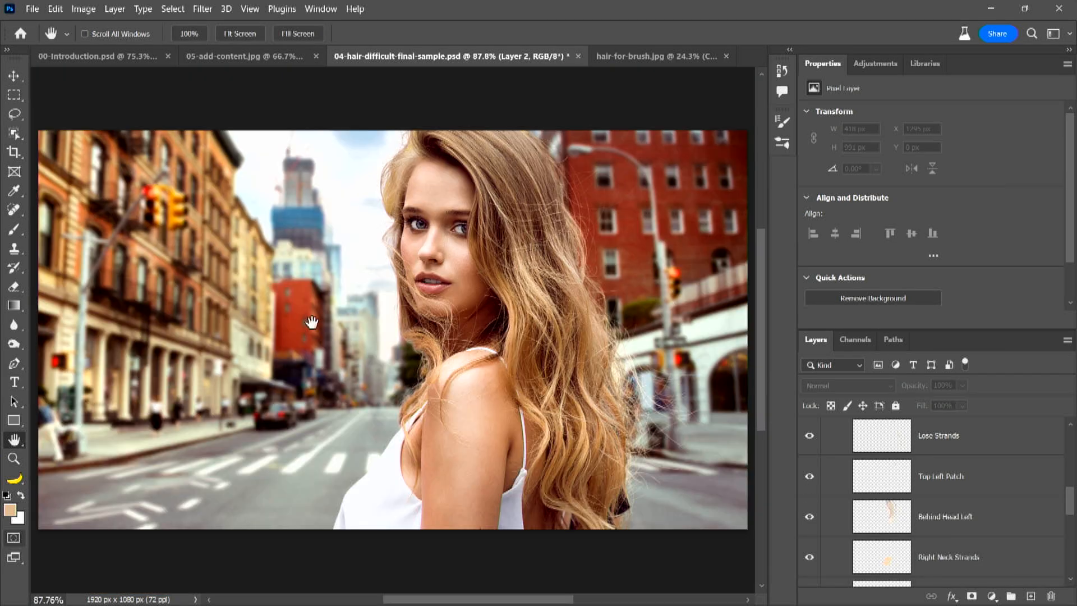